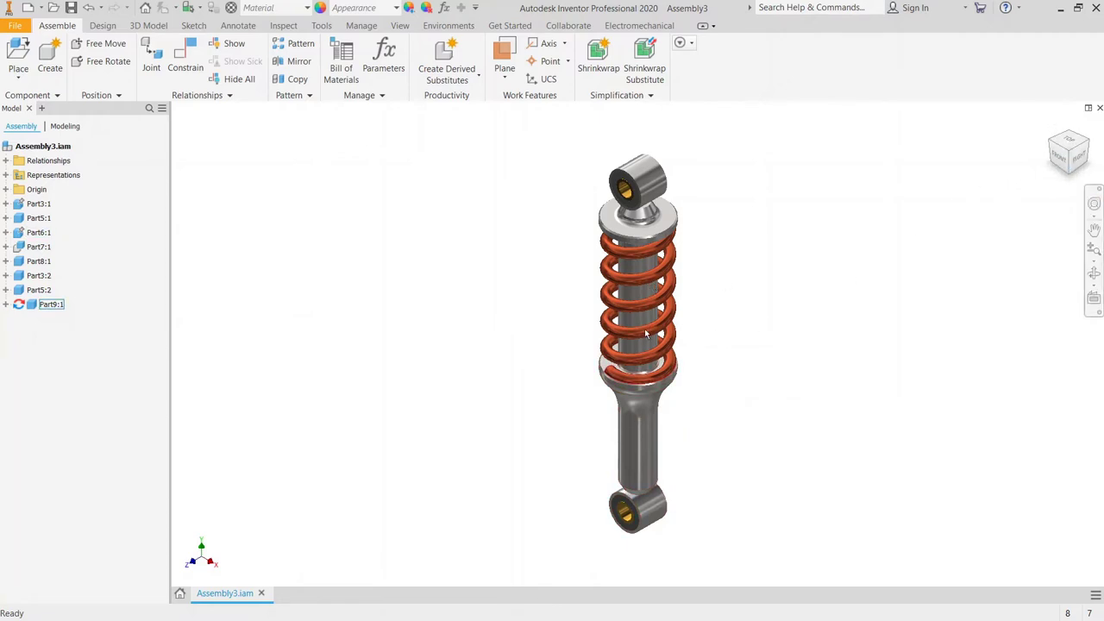
Step: Examine the finished shock absorber and its coil spring from several angles, returning to the home view
click(610, 333)
shift+middle_drag(610, 333, 490, 307)
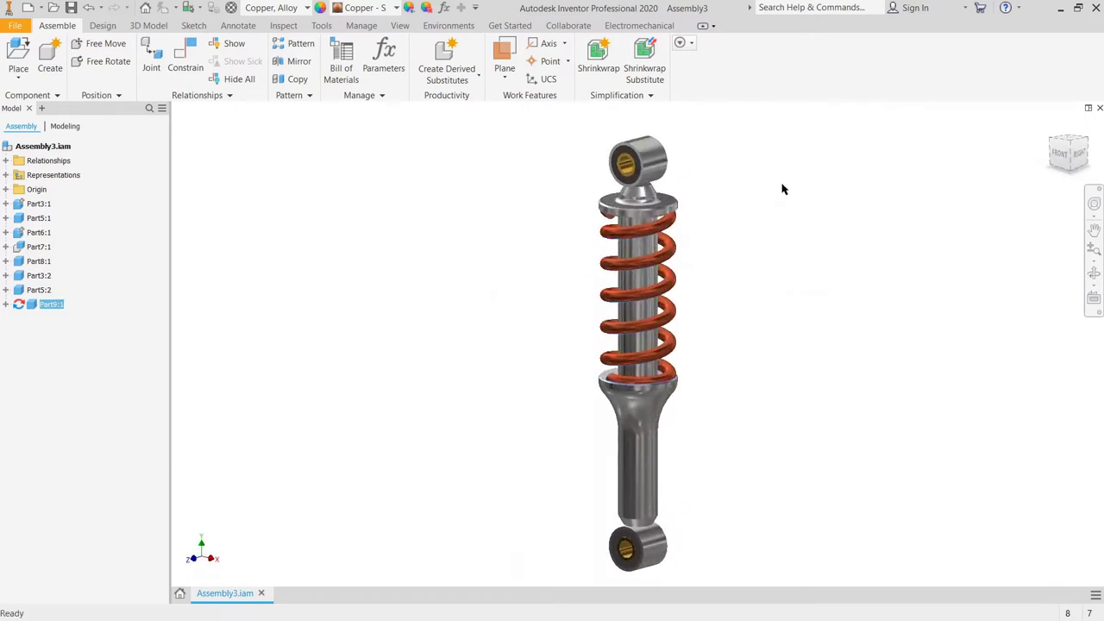
shift+middle_drag(781, 184, 605, 285)
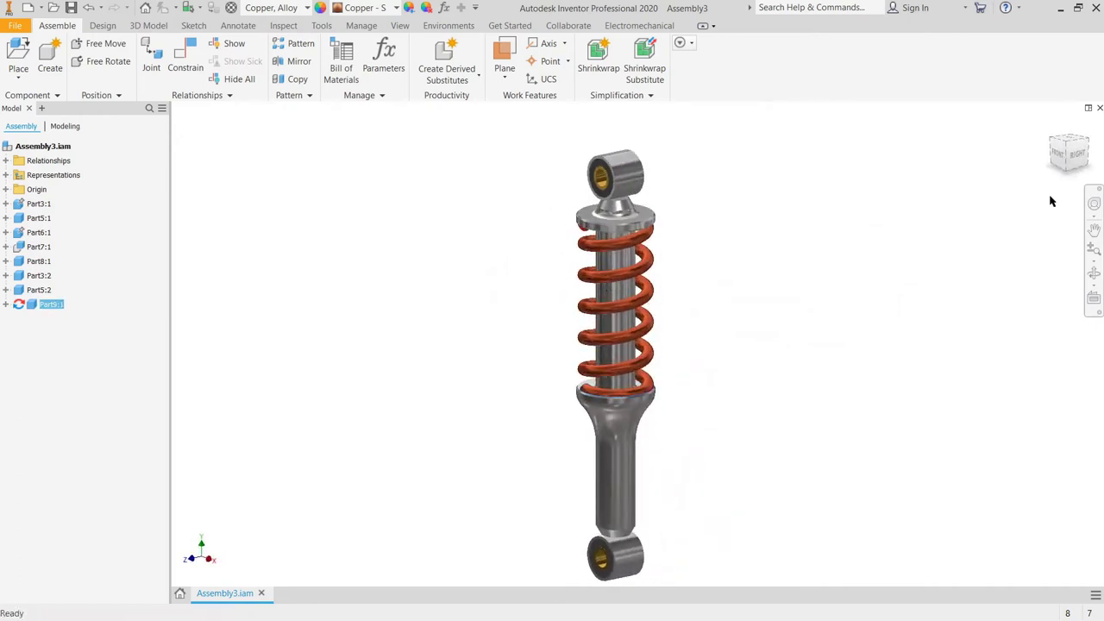
shift+middle_drag(994, 191, 962, 348)
click(854, 369)
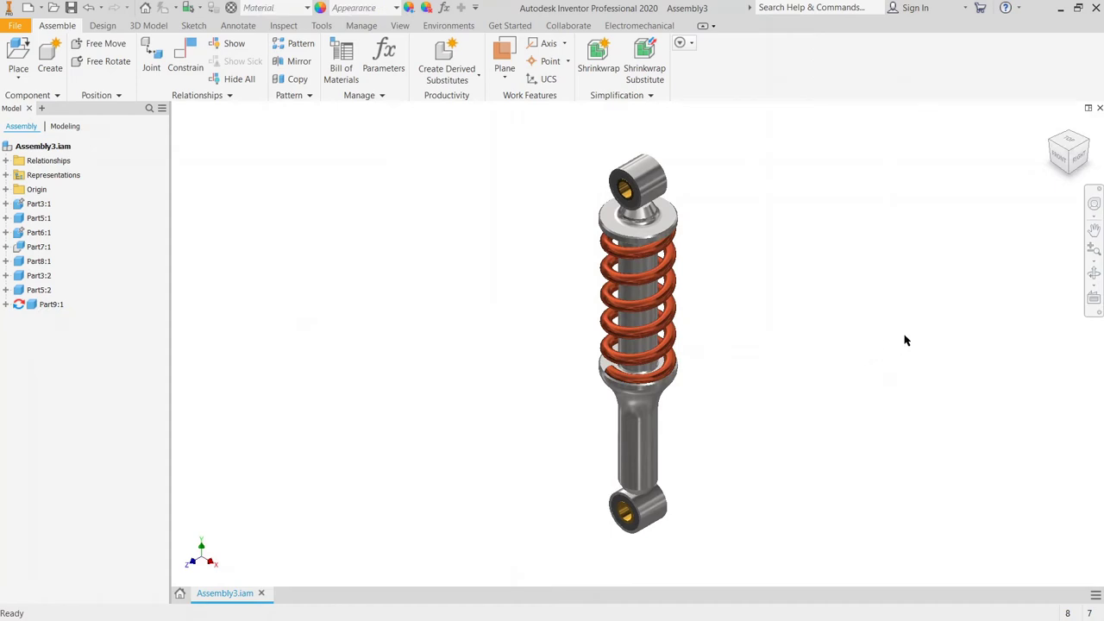
click(1094, 273)
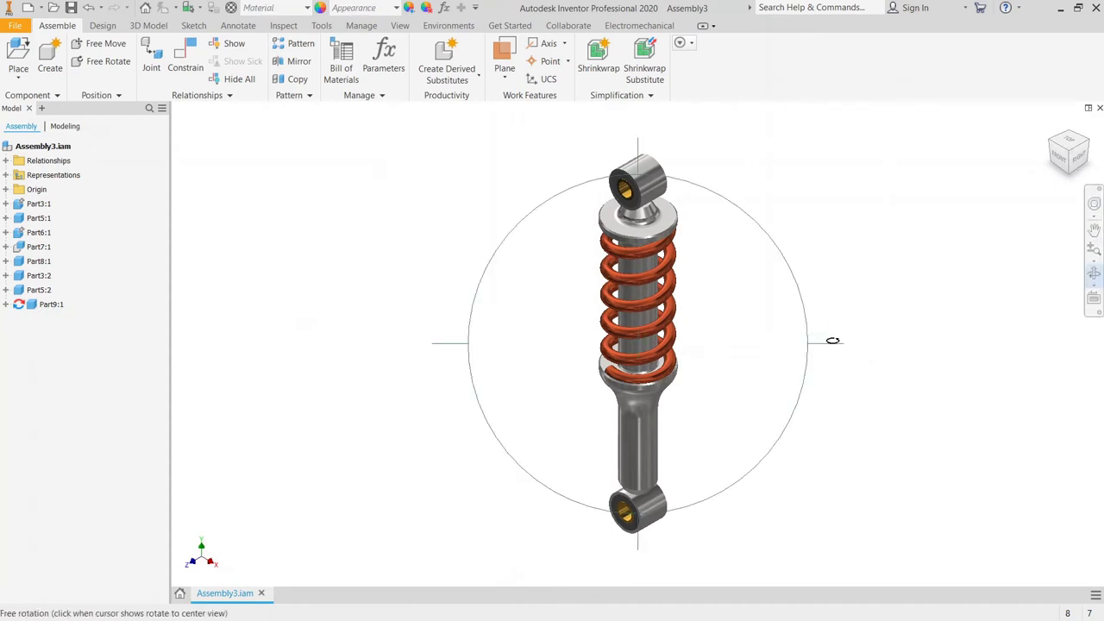
drag(832, 340, 873, 308)
drag(807, 345, 509, 298)
click(1050, 125)
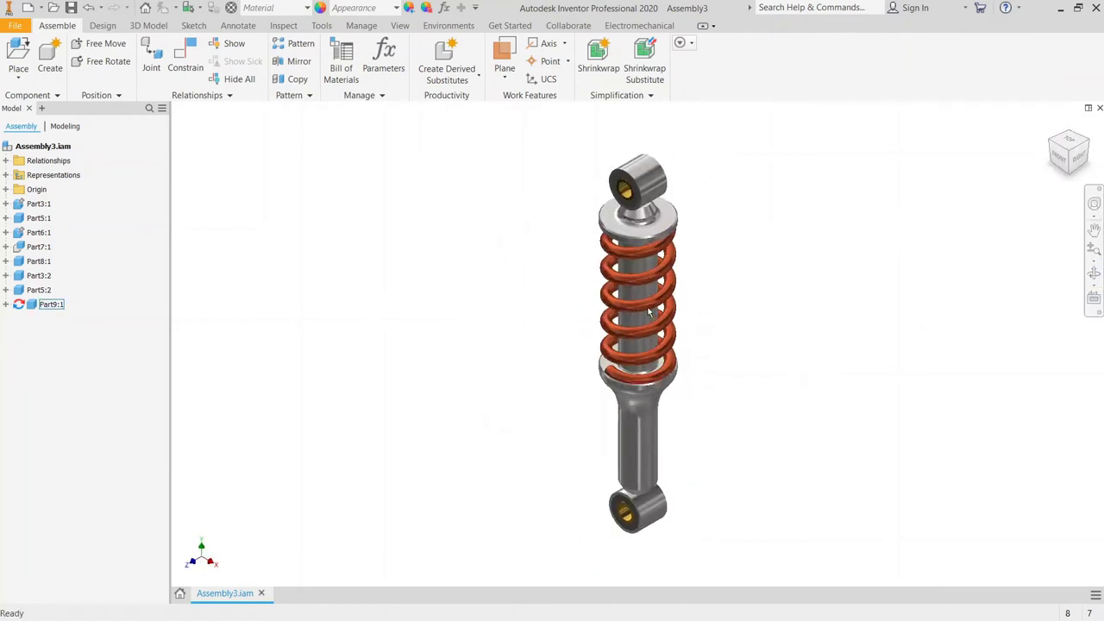
Step: Create a new assembly from the metric Standard (mm).iam template
click(59, 309)
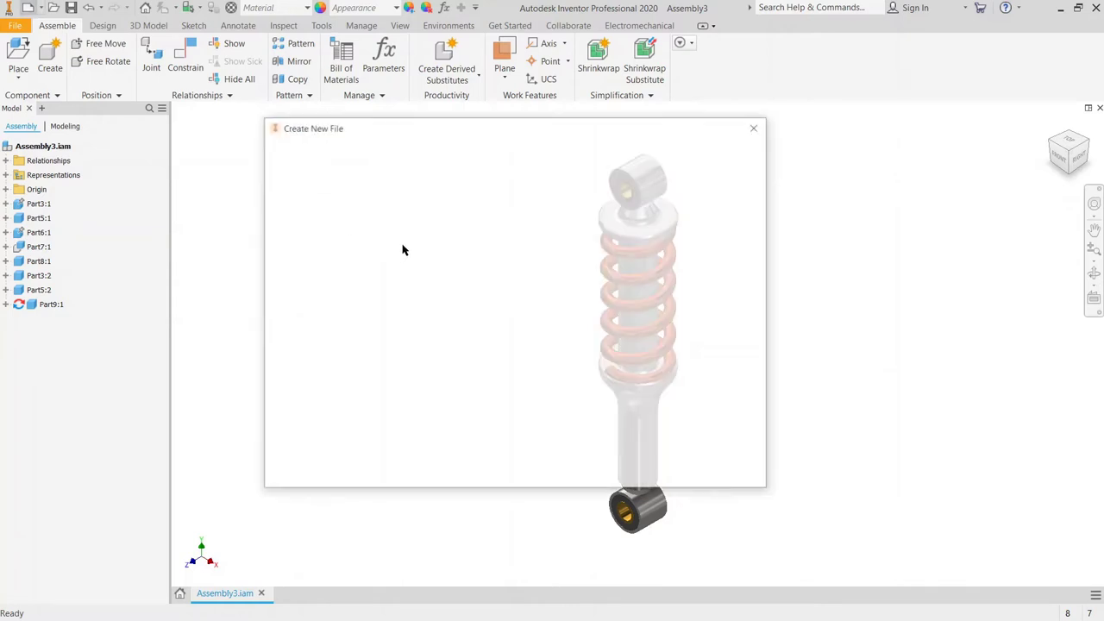
click(567, 304)
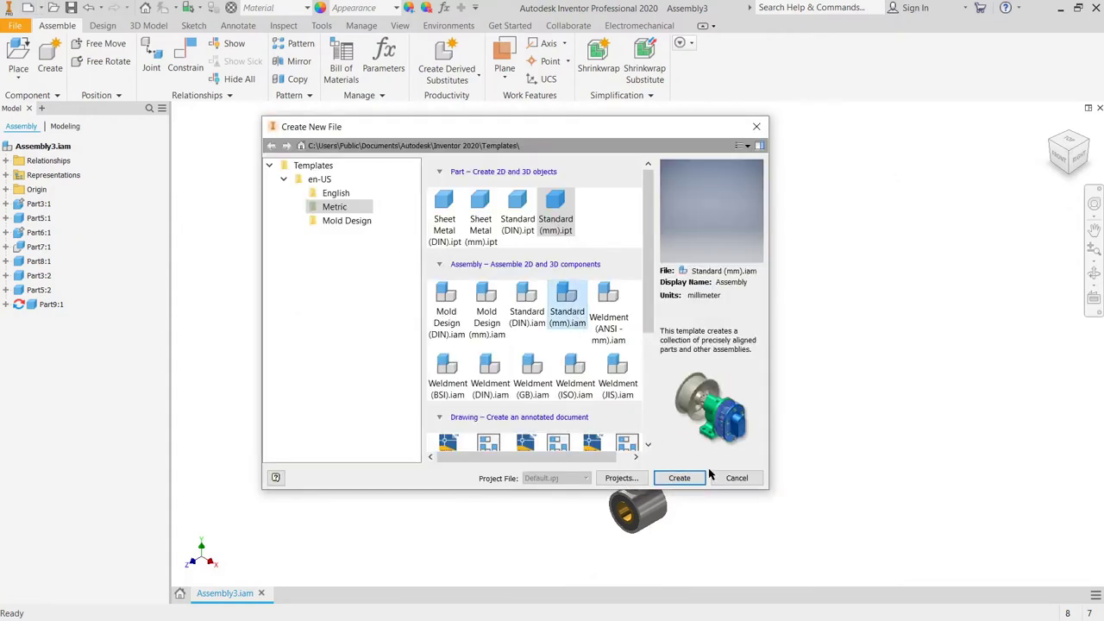
click(678, 478)
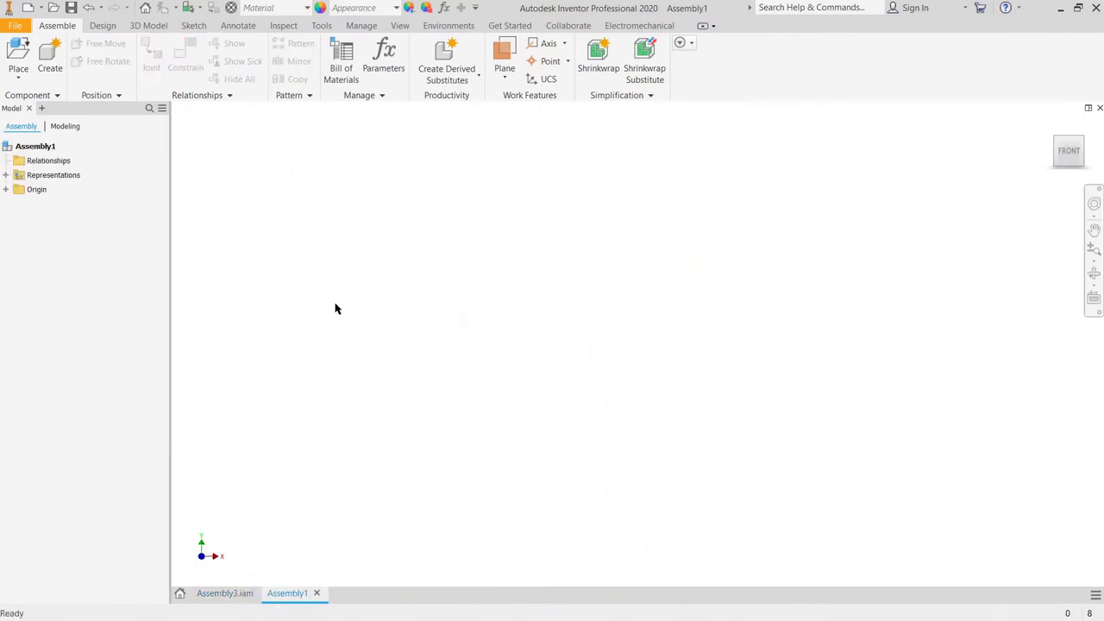
Step: Choose Part3, Part5, Part6, Part7 and Part8 from the 24. Spring Animation folder as components to insert
click(18, 57)
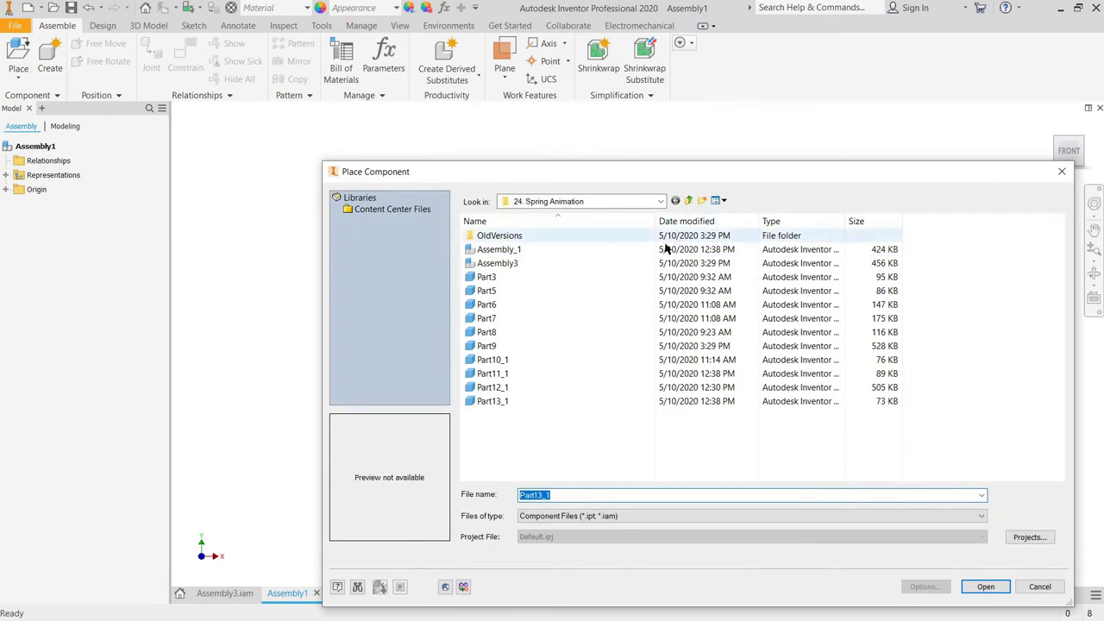
click(500, 277)
ctrl+click(500, 290)
ctrl+click(501, 305)
ctrl+click(496, 319)
ctrl+click(487, 332)
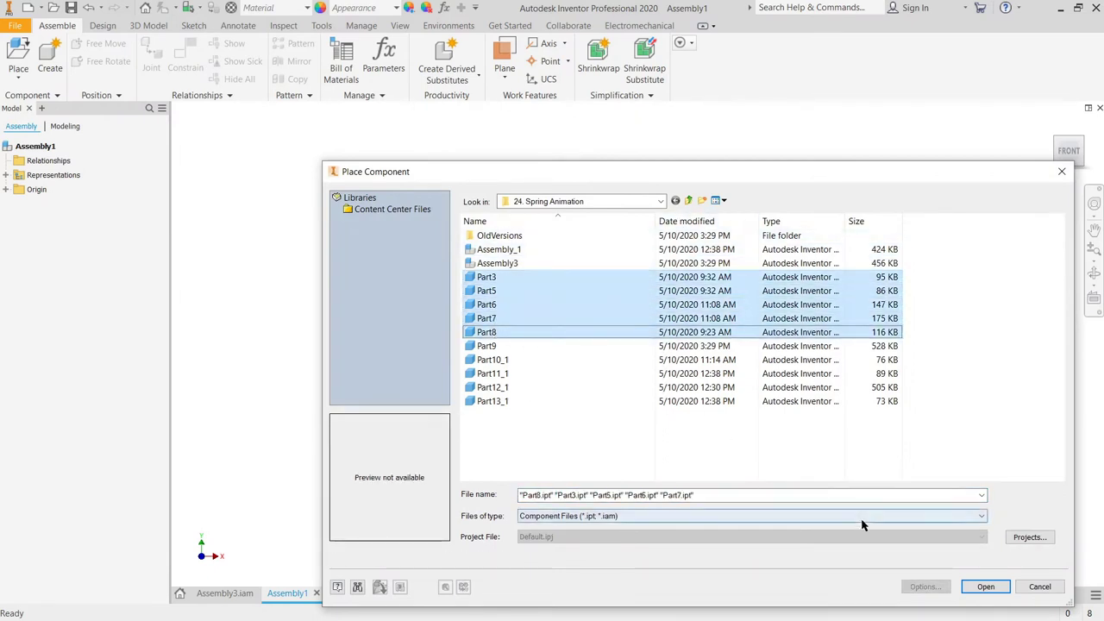
click(986, 586)
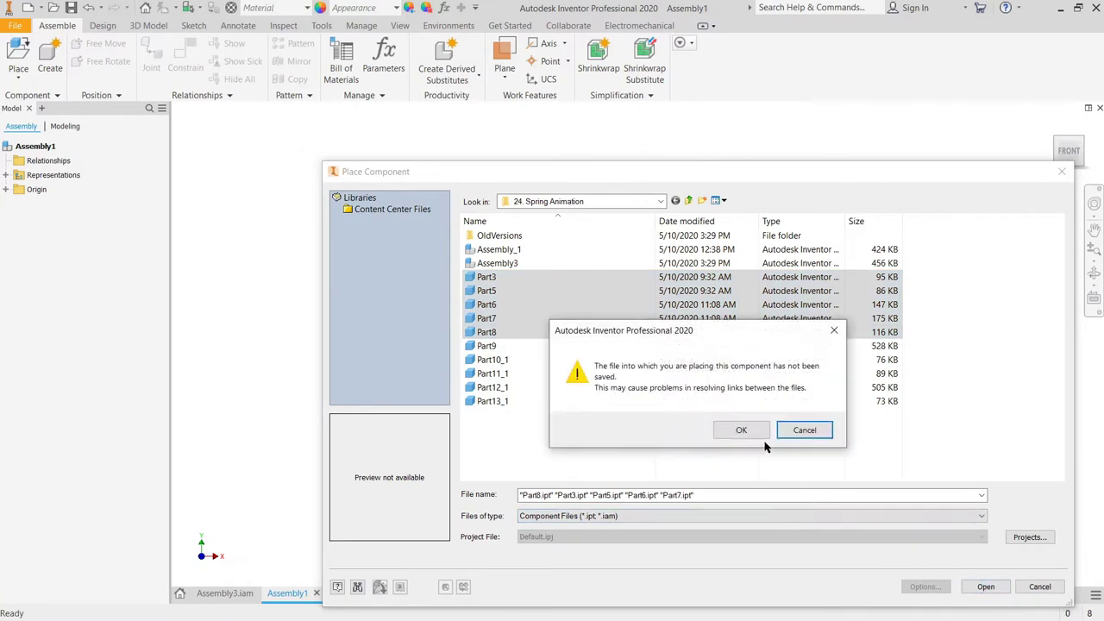
Step: Accept placing each chosen part in the unsaved assembly and opening it from its current location
click(741, 430)
click(620, 426)
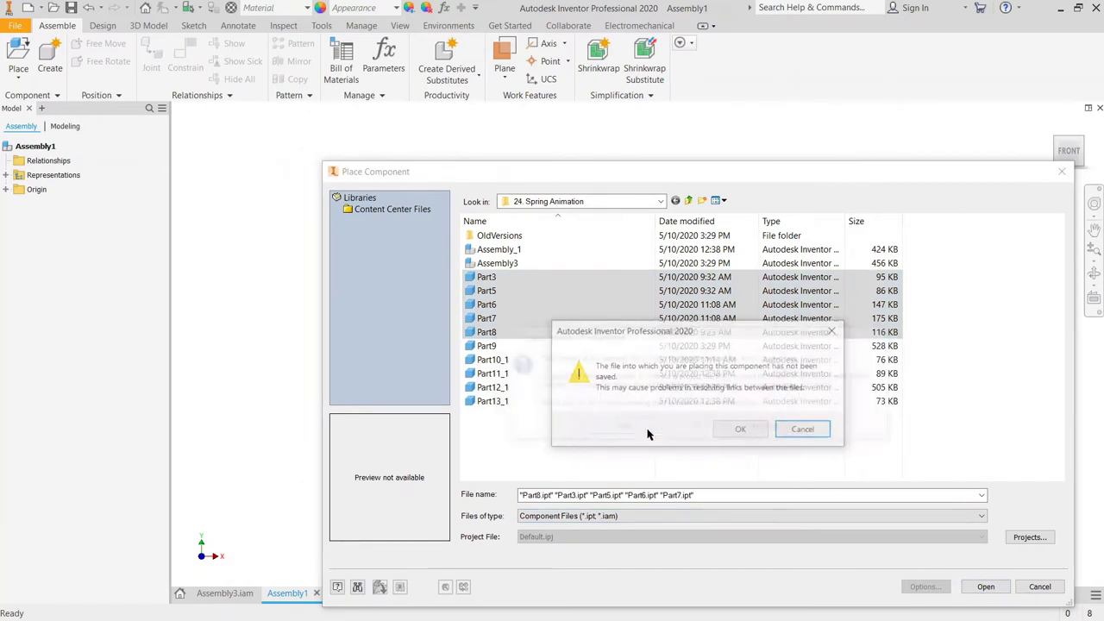
click(741, 429)
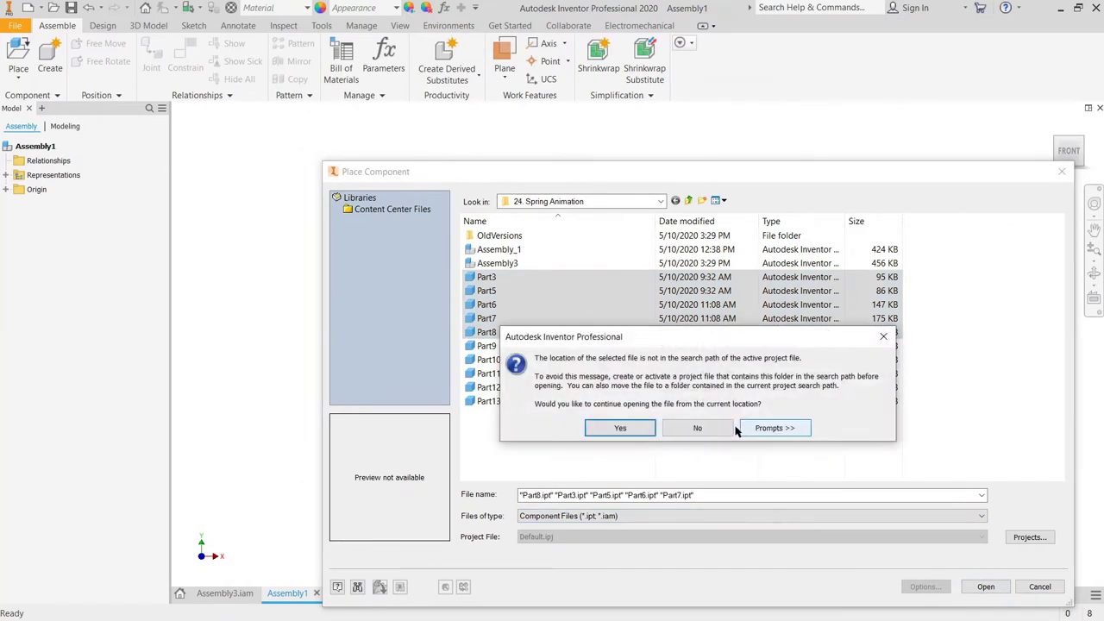
click(647, 431)
click(741, 430)
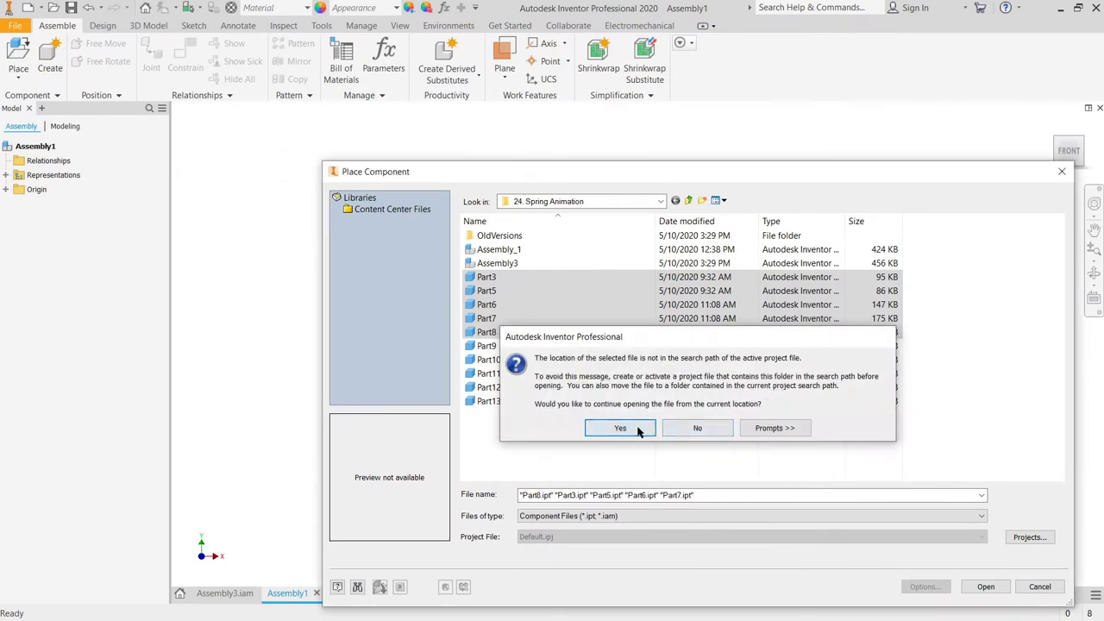
click(642, 429)
click(738, 429)
click(630, 429)
click(739, 430)
click(623, 426)
click(737, 431)
Step: Place one instance of each of the five loaded parts in the assembly and end the placement
scroll(628, 463, down, 5)
scroll(623, 464, up, 2)
middle_drag(623, 464, 666, 440)
click(776, 361)
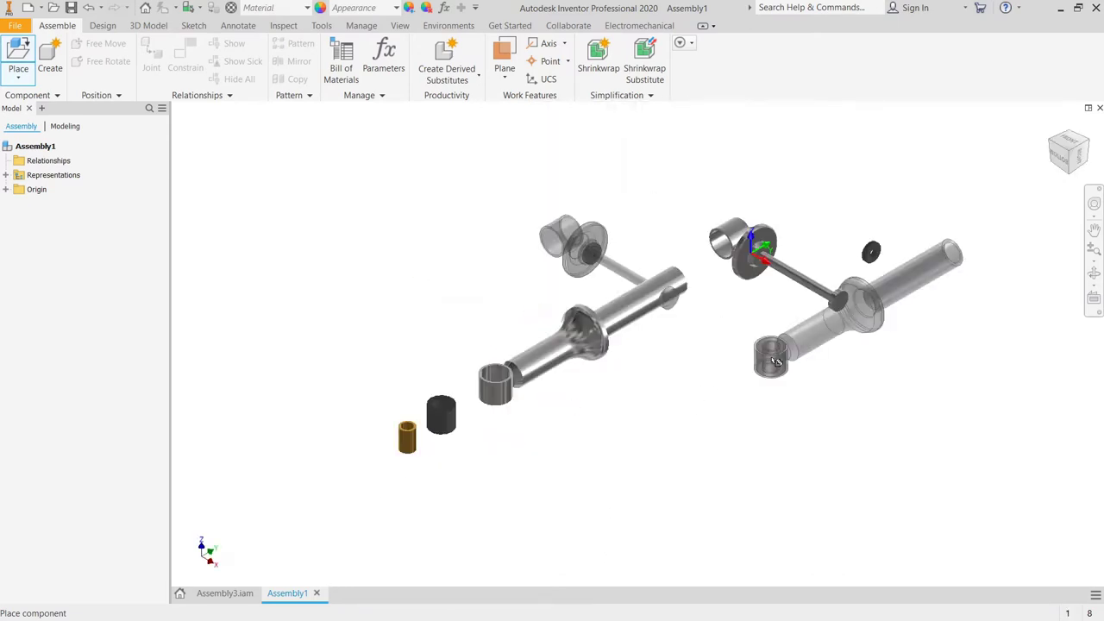
key(Escape)
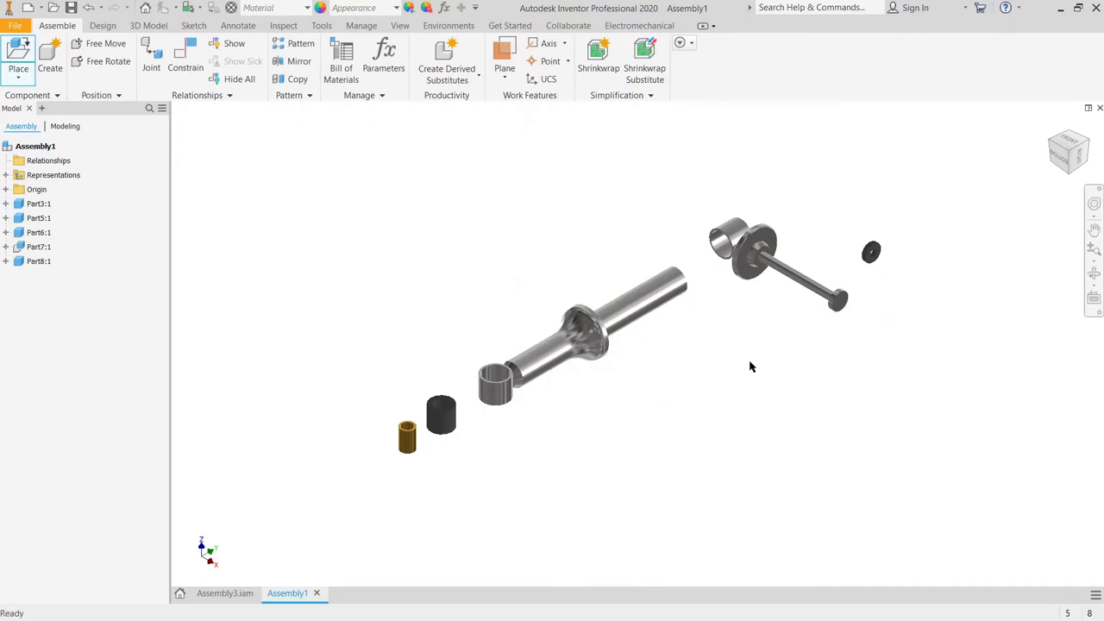
Step: Ground Part6, the lower shock absorber body
middle_drag(732, 365, 704, 388)
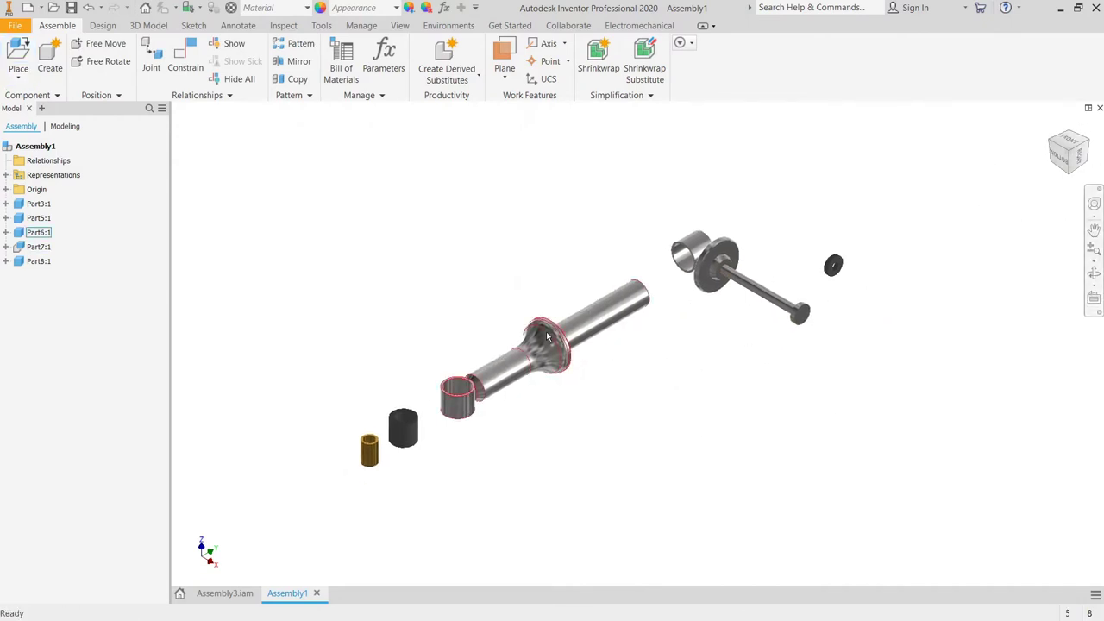
right_click(46, 238)
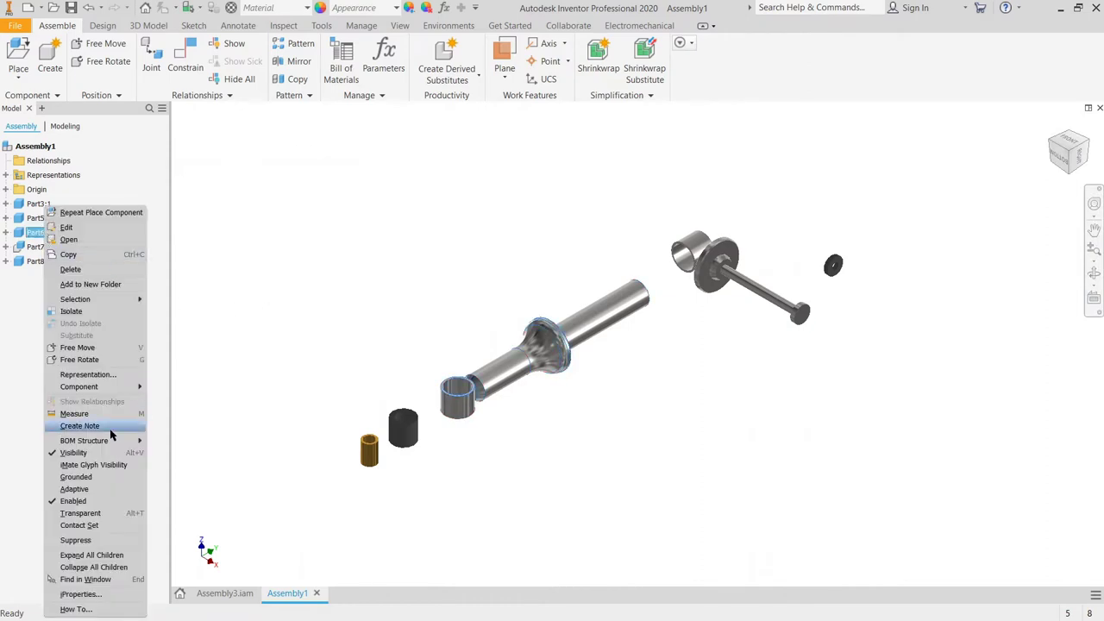
click(103, 477)
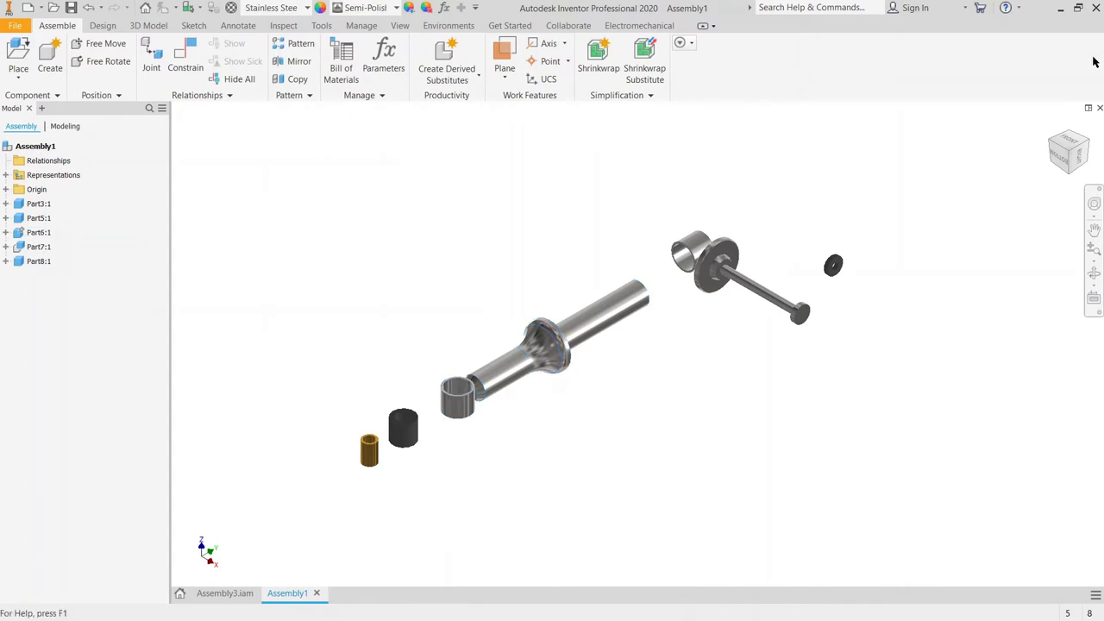
Step: Orient the model isometrically with the lower body upright and set that view as Home using Fit to View
click(1073, 144)
click(1085, 123)
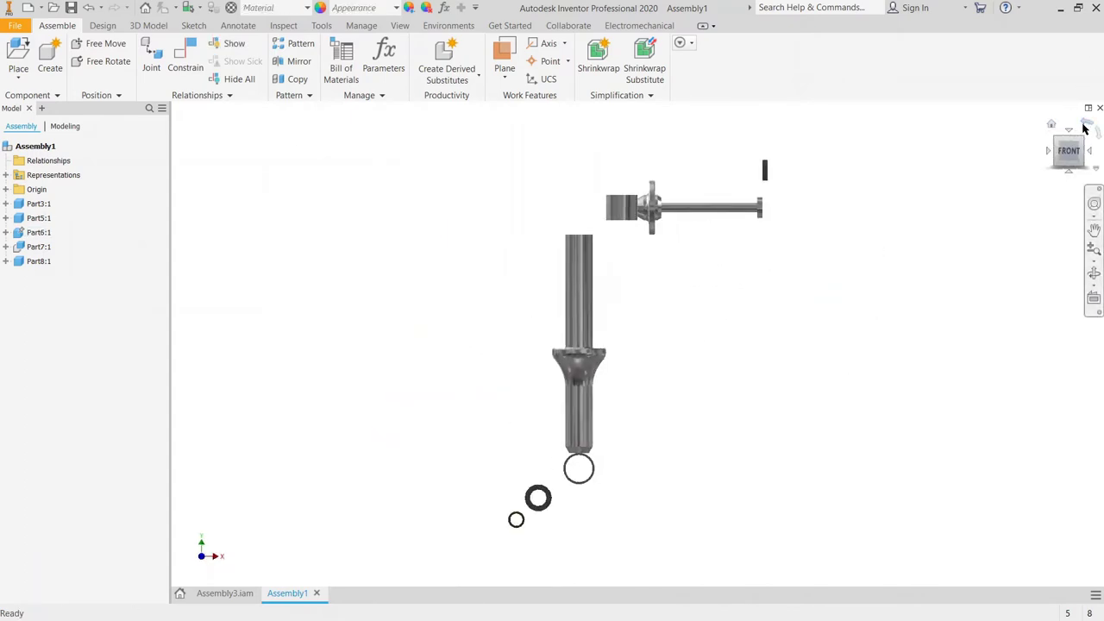
click(1083, 140)
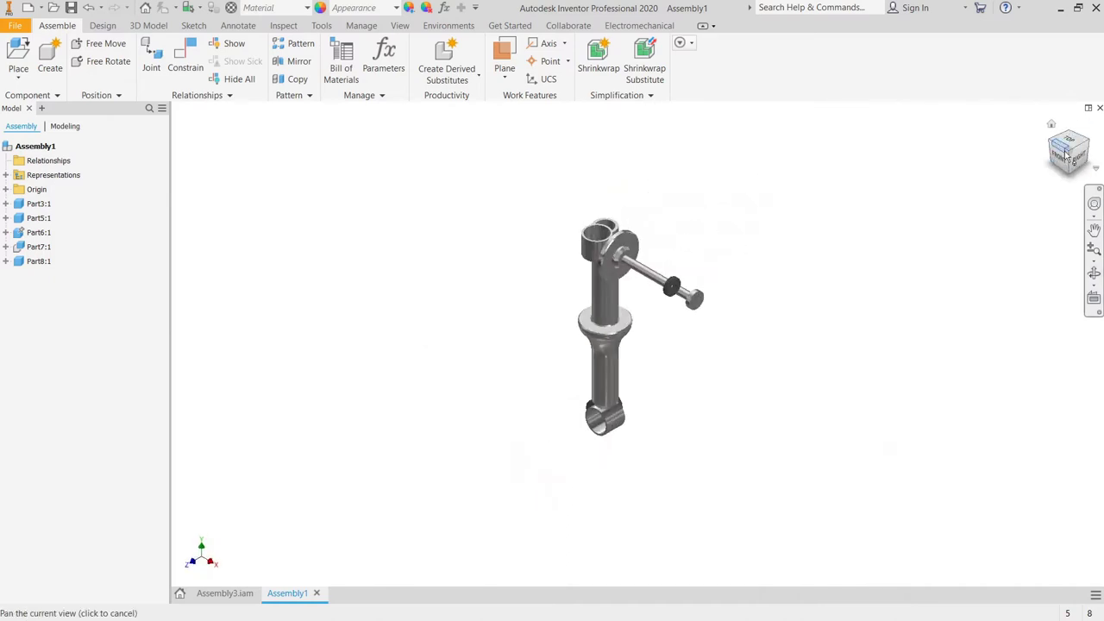
right_click(1069, 155)
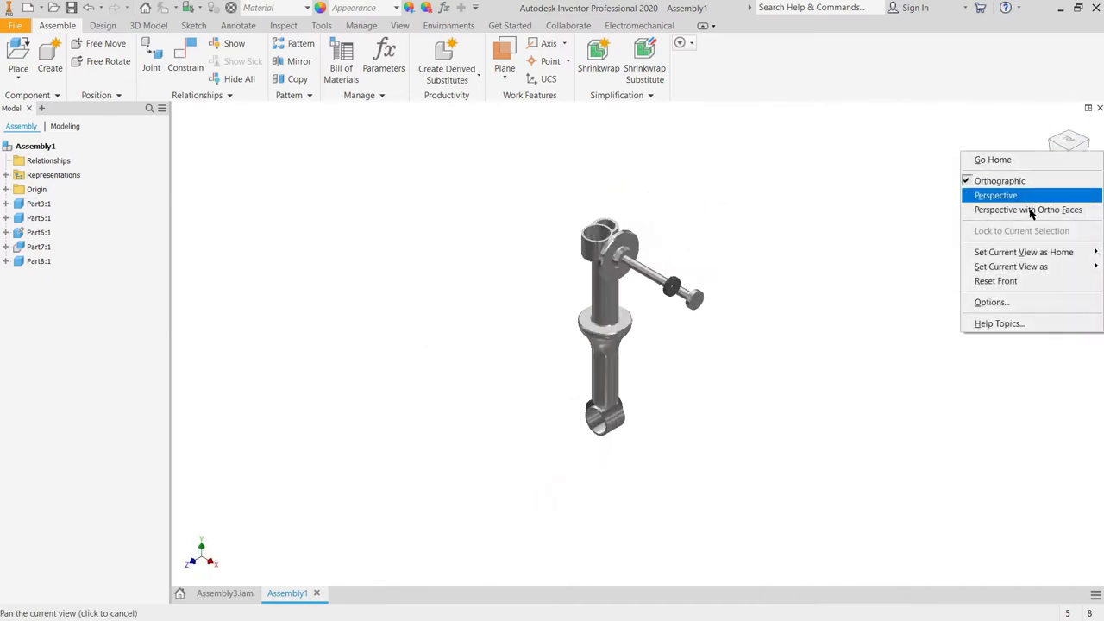
mouse_move(970, 258)
click(938, 269)
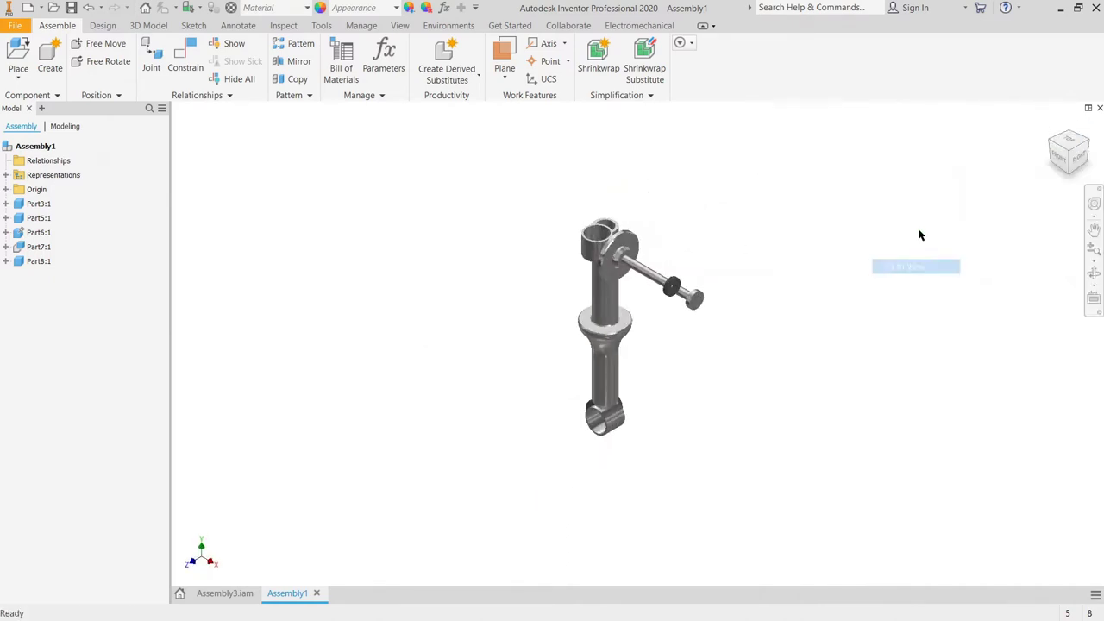
Step: Apply a mate constraint with 0 mm offset aligning the black bushing's axis with the lower body's eye bore
scroll(692, 337, up, 3)
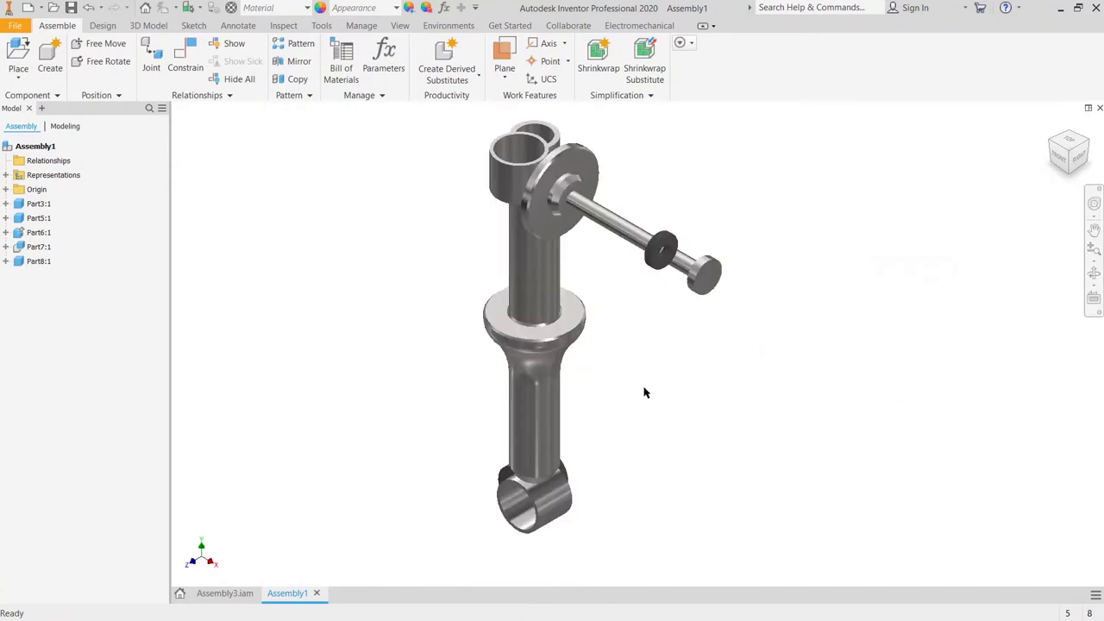
scroll(643, 390, down, 2)
shift+middle_drag(597, 381, 587, 443)
scroll(569, 405, up, 4)
scroll(539, 371, up, 3)
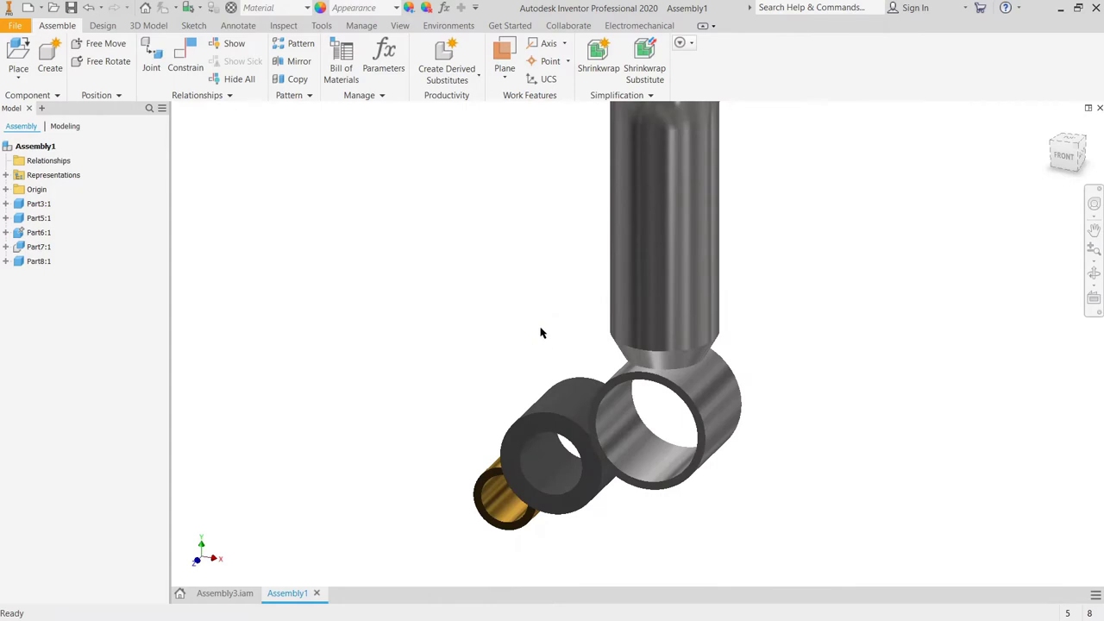
scroll(539, 407, down, 5)
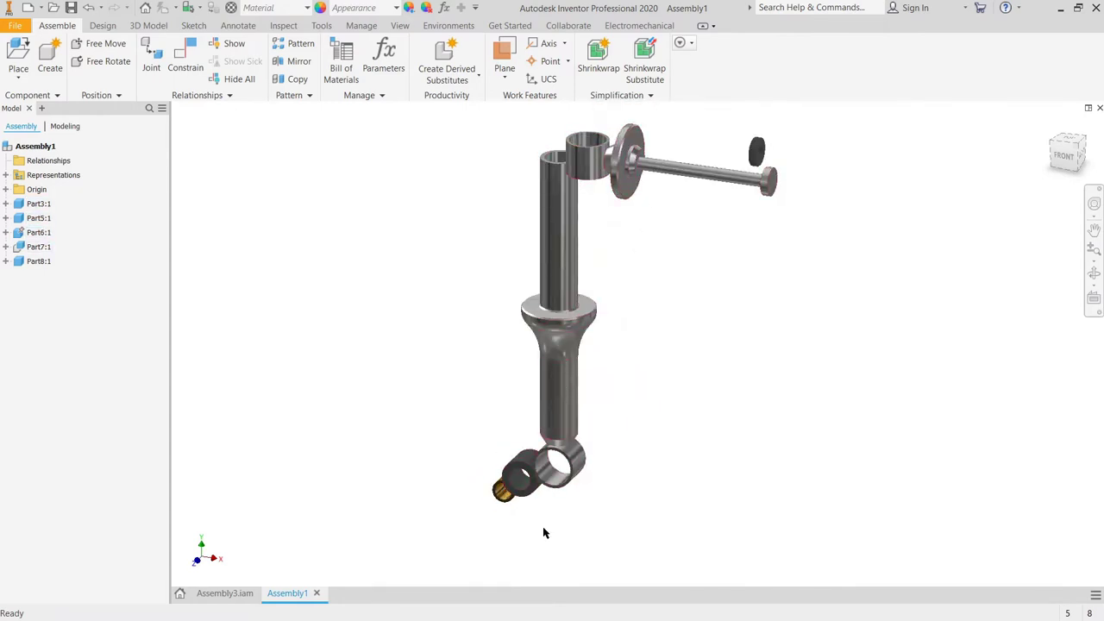
scroll(519, 491, up, 3)
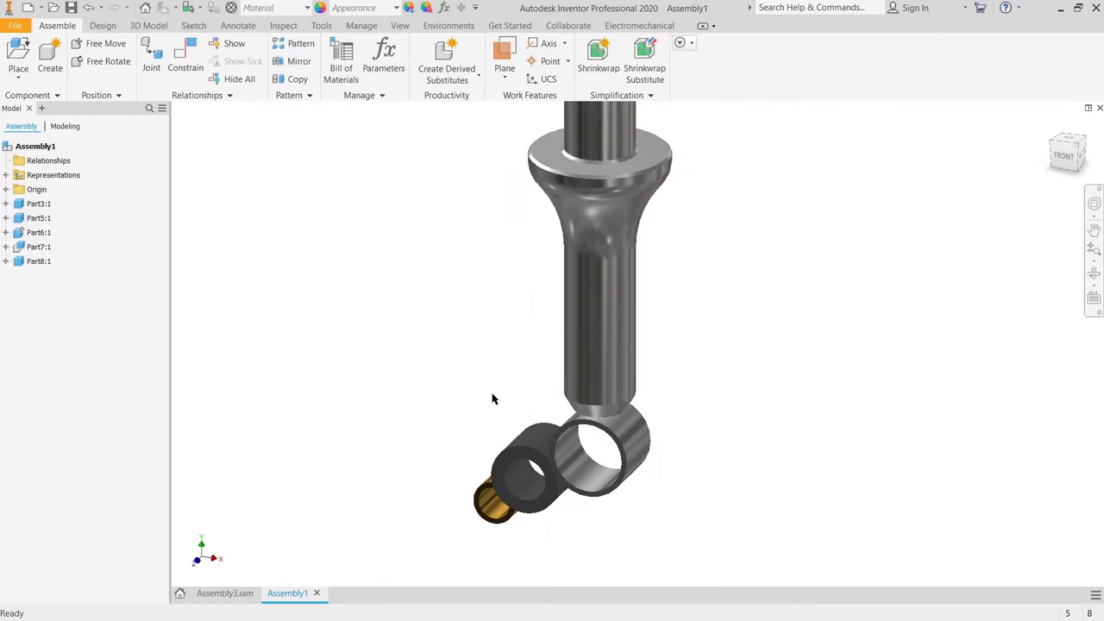
click(187, 68)
scroll(454, 461, up, 3)
click(610, 504)
click(732, 488)
click(362, 487)
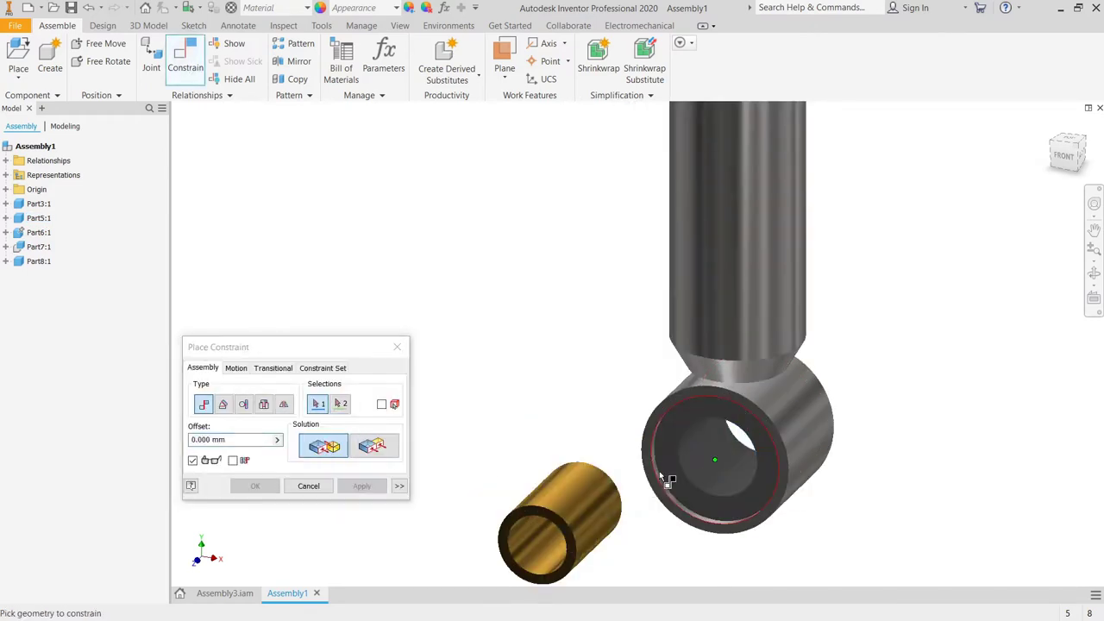
Step: Apply a flush constraint with 0 mm offset between the front faces of the black bushing and the lower eye
scroll(659, 471, up, 3)
click(675, 439)
click(674, 439)
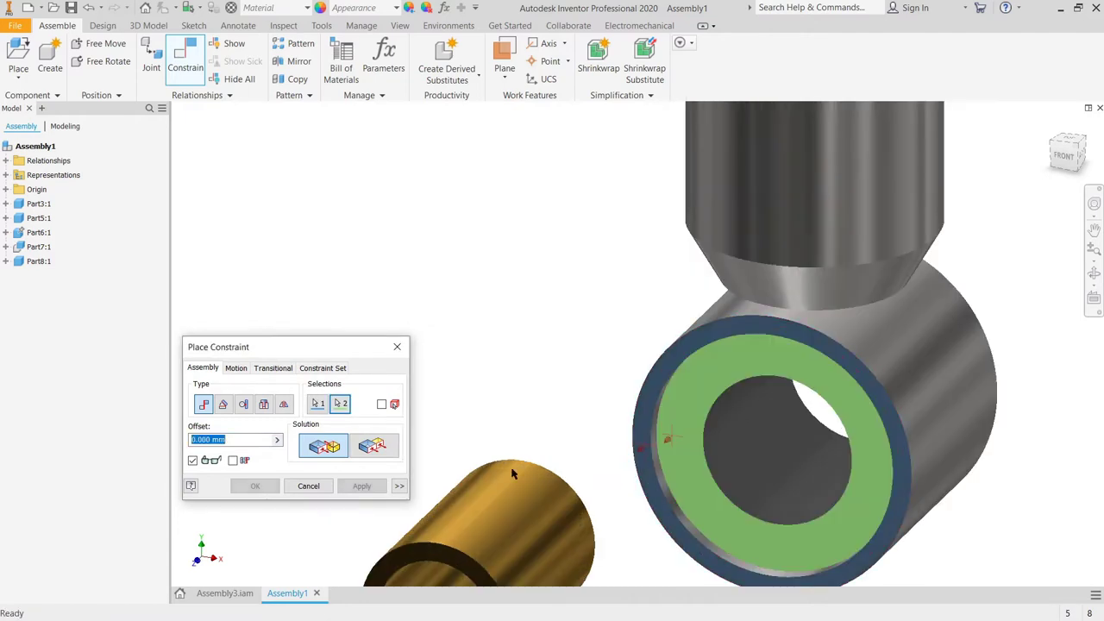
click(373, 446)
click(345, 487)
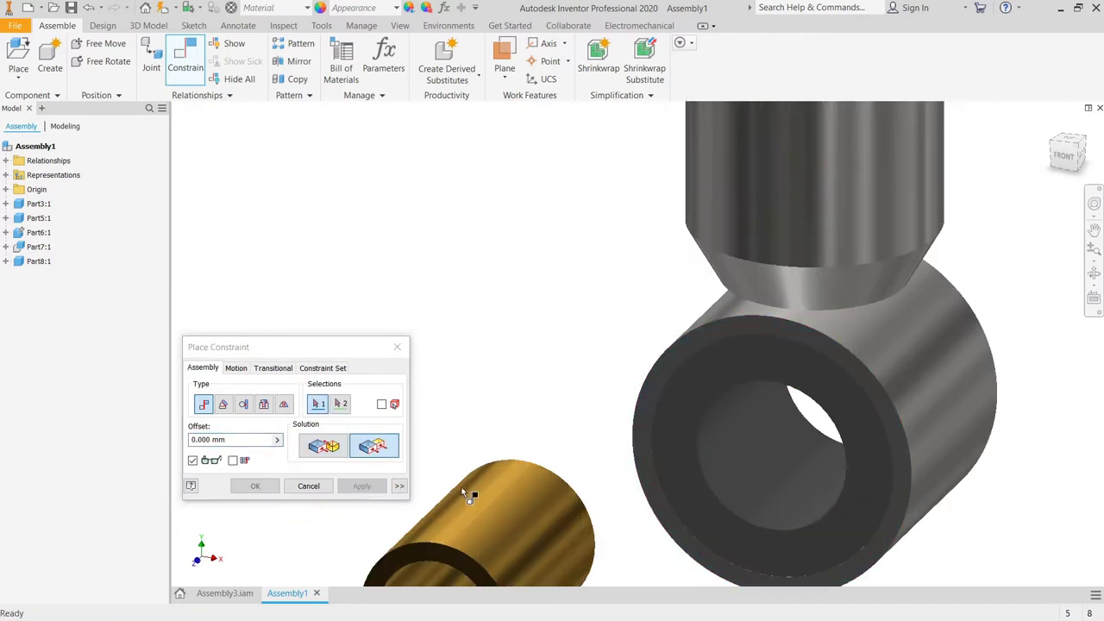
Step: Apply a mate constraint with 0 mm offset aligning the brass sleeve's axis with the black bushing's bore
scroll(492, 509, down, 3)
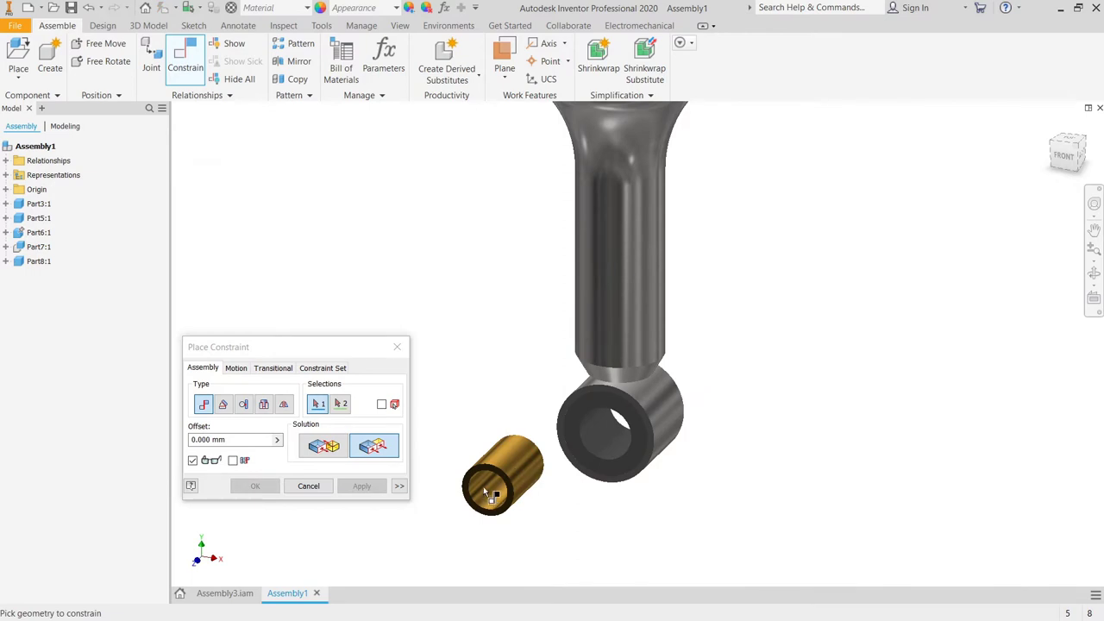
scroll(490, 486, up, 2)
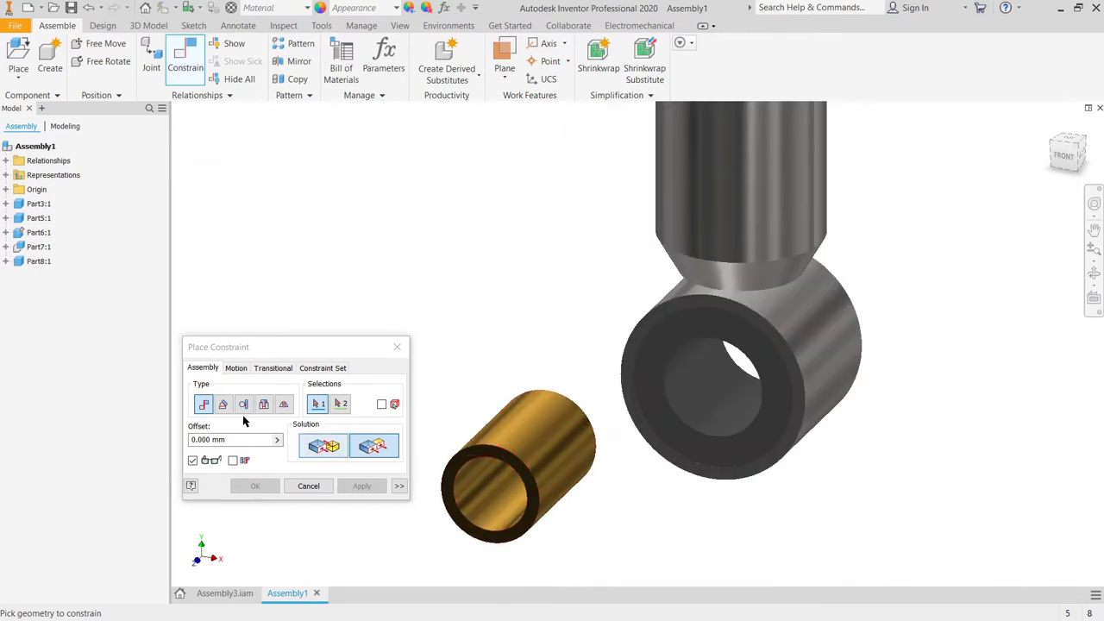
click(324, 445)
click(547, 443)
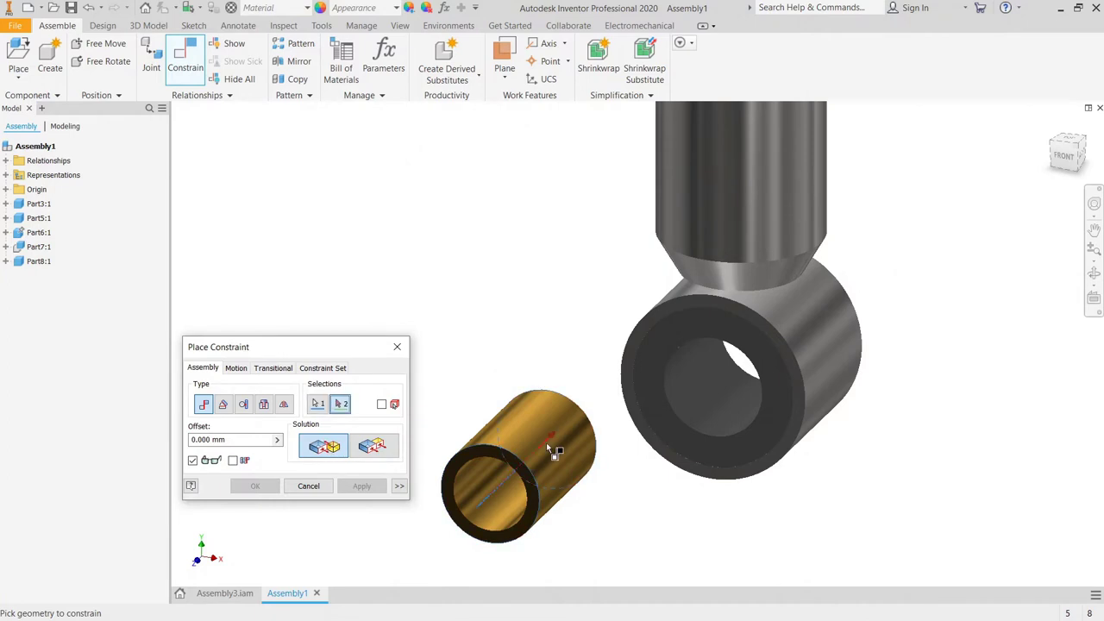
click(721, 394)
click(361, 486)
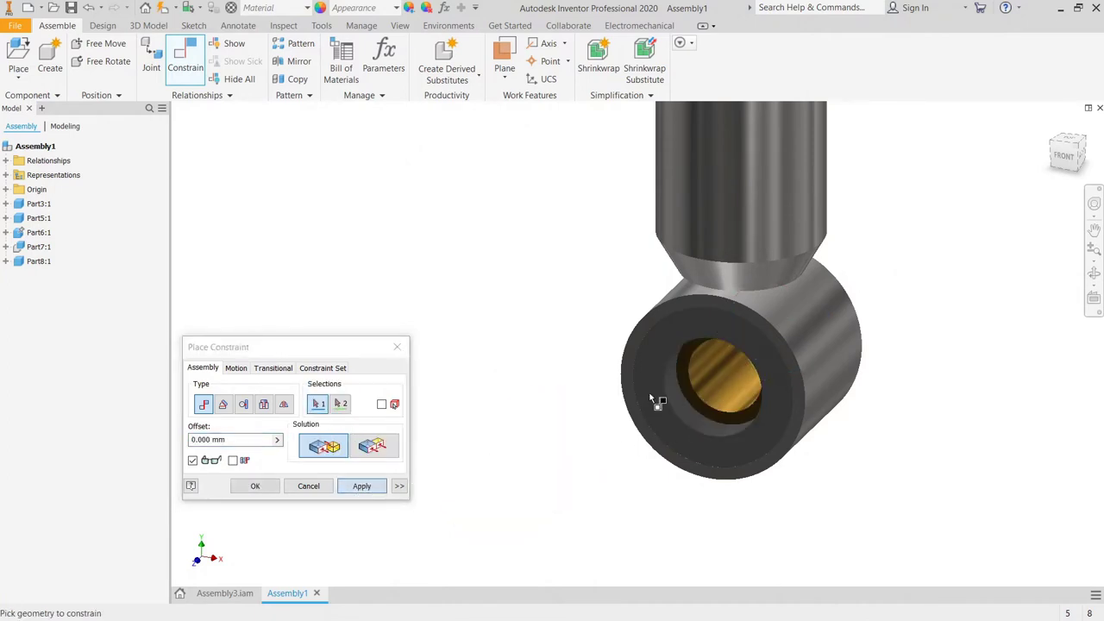
Step: Apply a flush constraint with 0 mm offset between the front faces of the brass sleeve and the black bushing
click(686, 377)
click(651, 380)
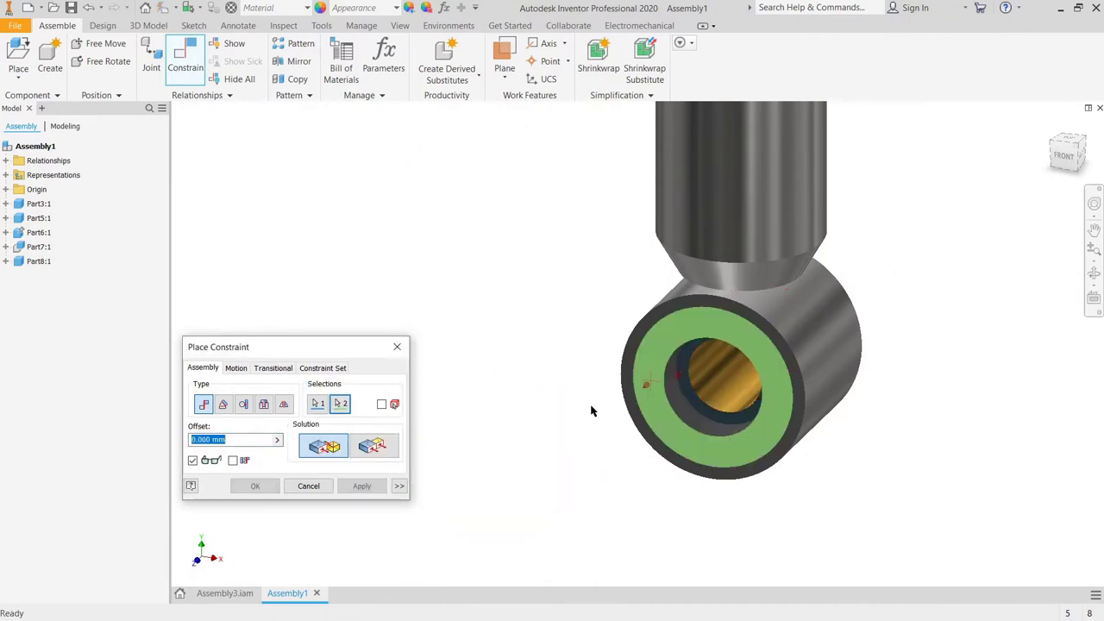
click(373, 446)
click(361, 485)
scroll(534, 491, down, 3)
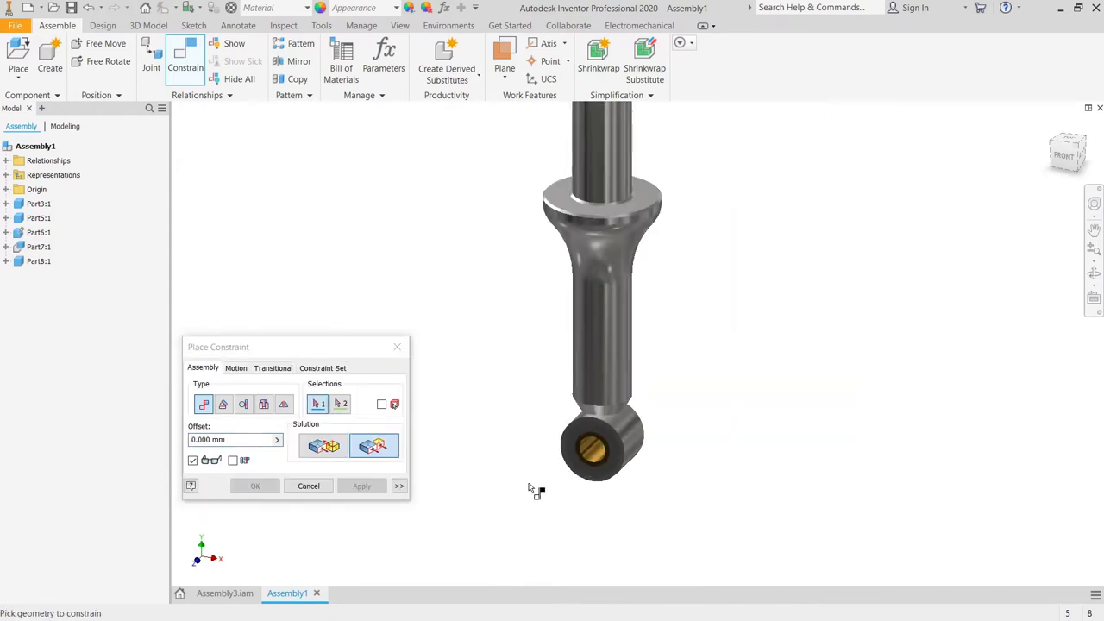
Step: Apply an opposed mate constraint with 0 mm offset aligning the upper rod's axis with the lower body's tube
scroll(593, 437, up, 5)
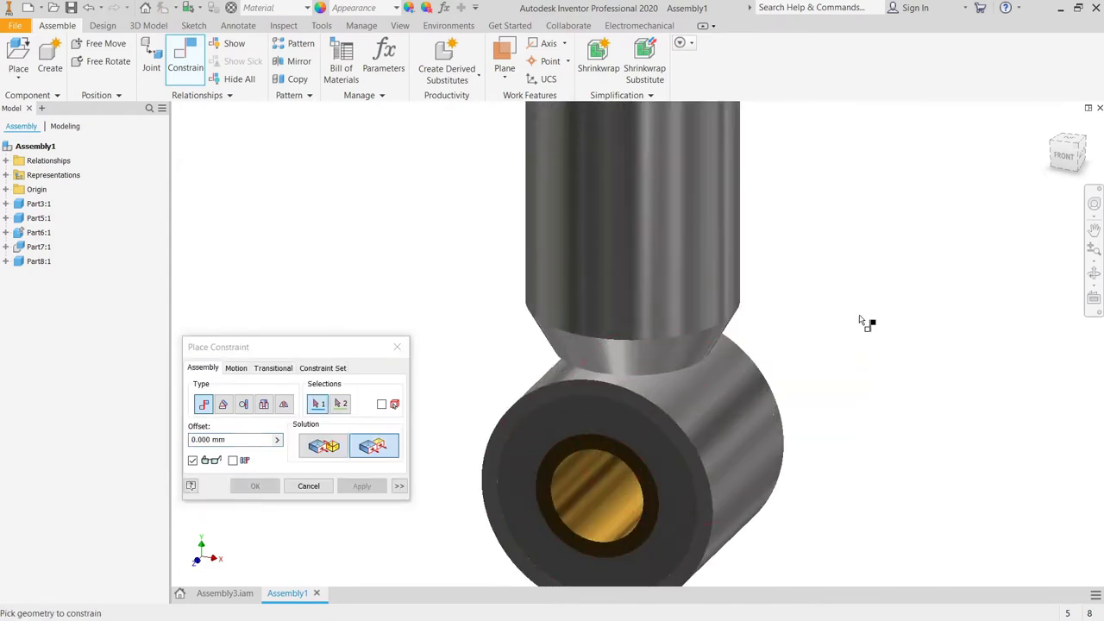
scroll(597, 468, down, 4)
scroll(608, 231, up, 5)
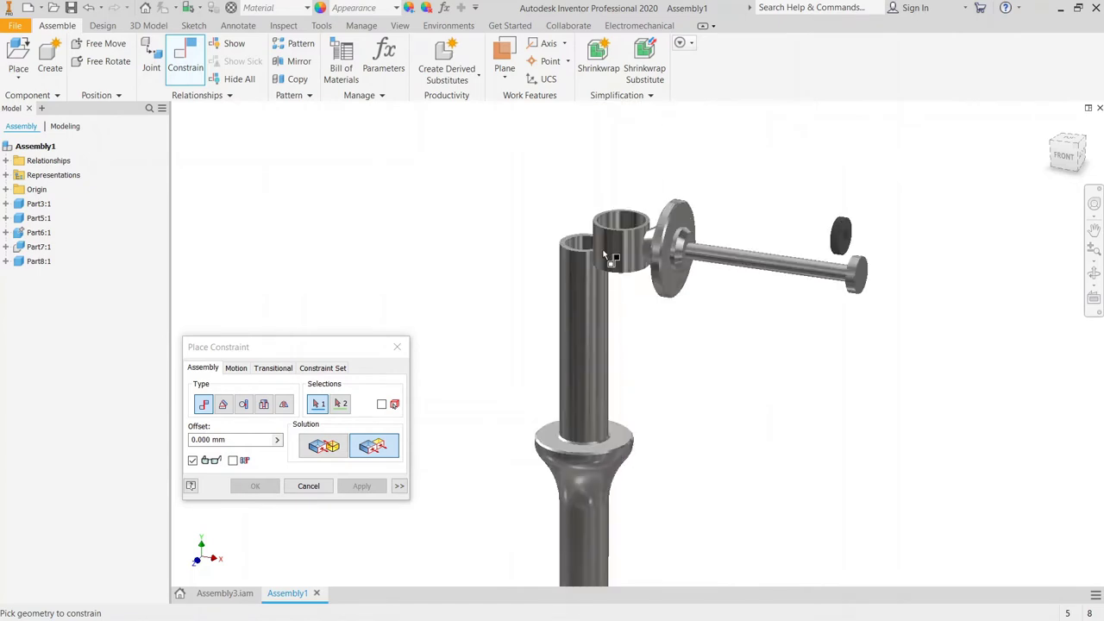
scroll(608, 231, down, 4)
scroll(779, 353, up, 3)
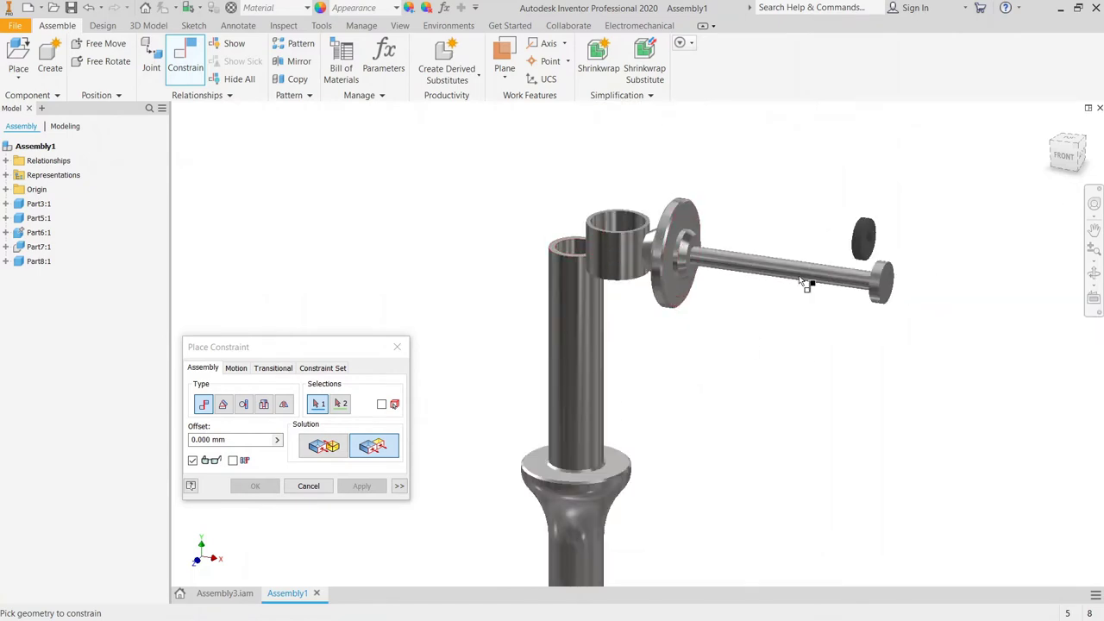
click(323, 446)
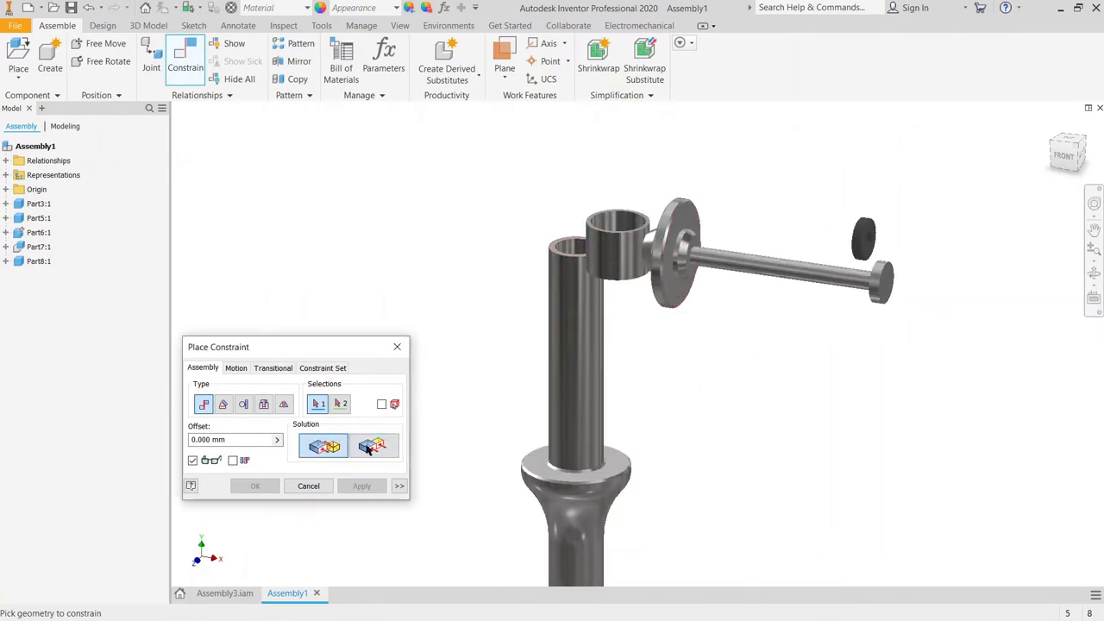
click(755, 271)
click(604, 367)
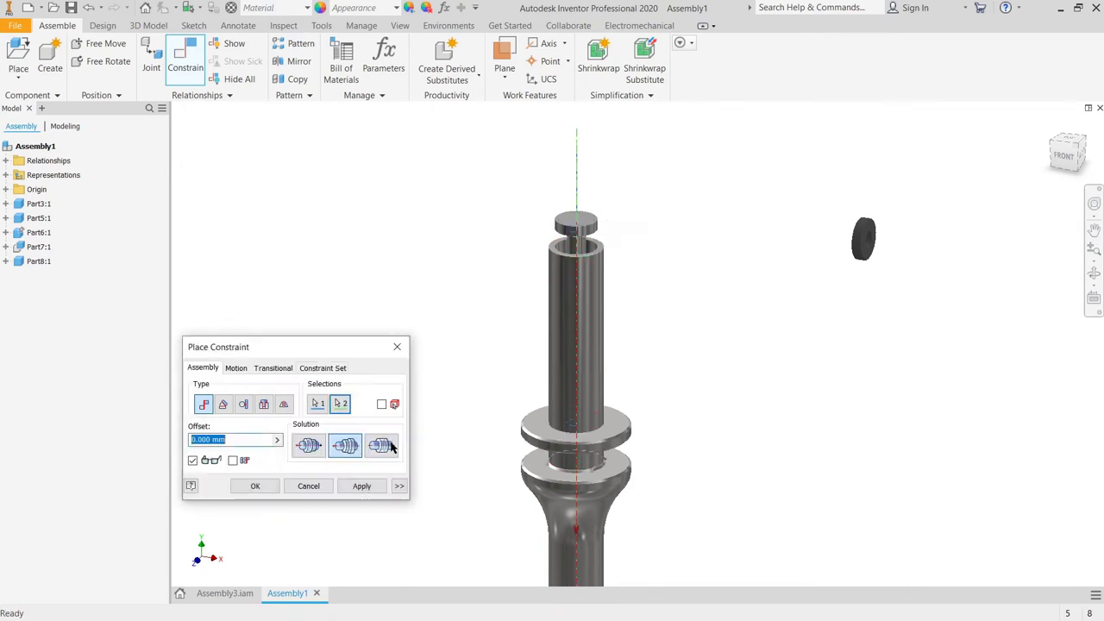
click(345, 445)
click(321, 446)
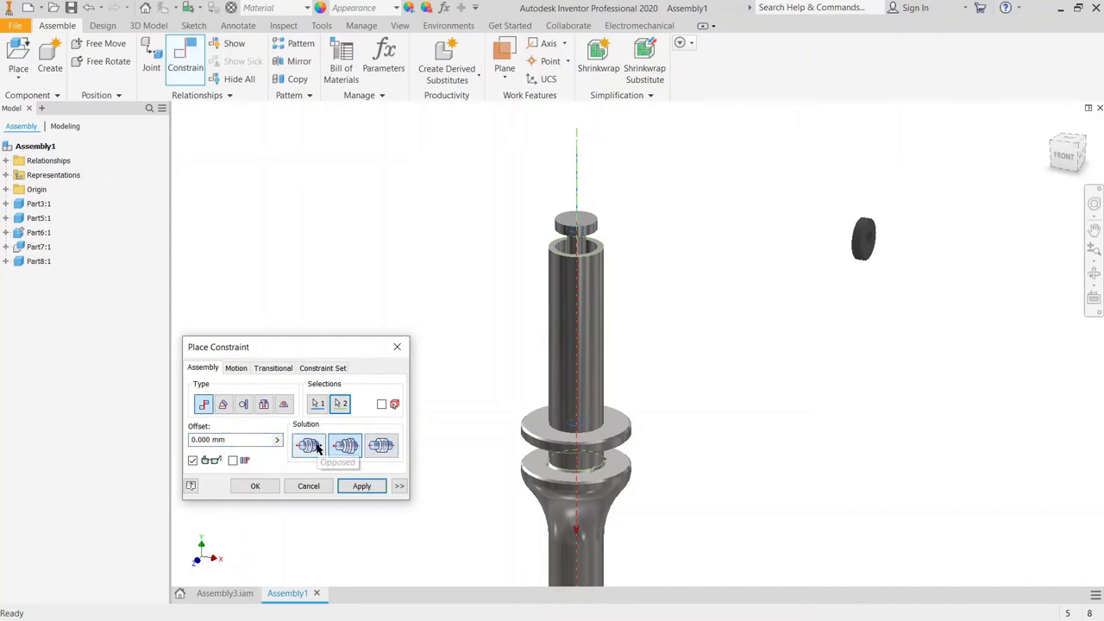
click(362, 486)
key(Escape)
Step: Slide the upper rod up along the tube so its flange and eye sit above the lower body
drag(599, 283, 617, 237)
click(633, 251)
scroll(628, 250, down, 2)
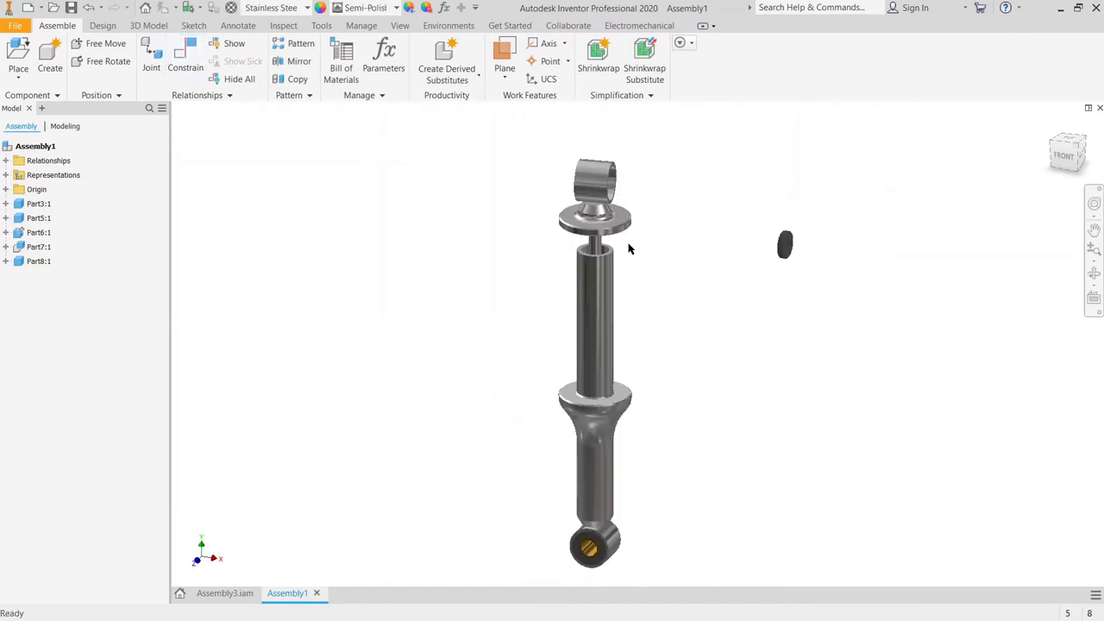
click(508, 309)
click(594, 523)
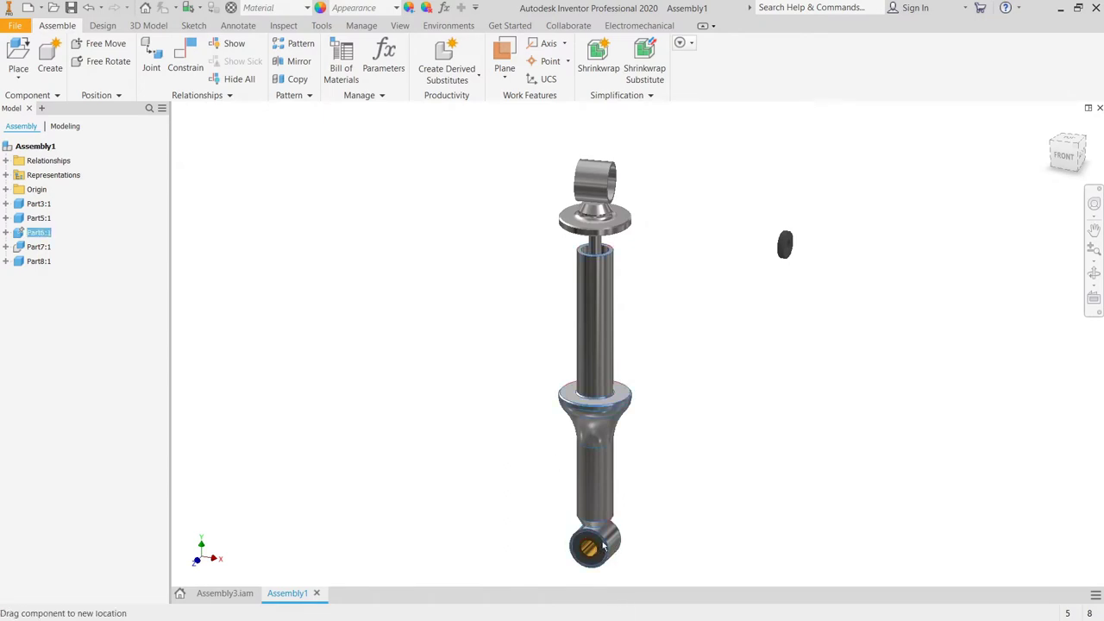
click(654, 466)
Step: Apply a directed angle constraint of 0 degrees between the lower eye and the upper eye
key(c)
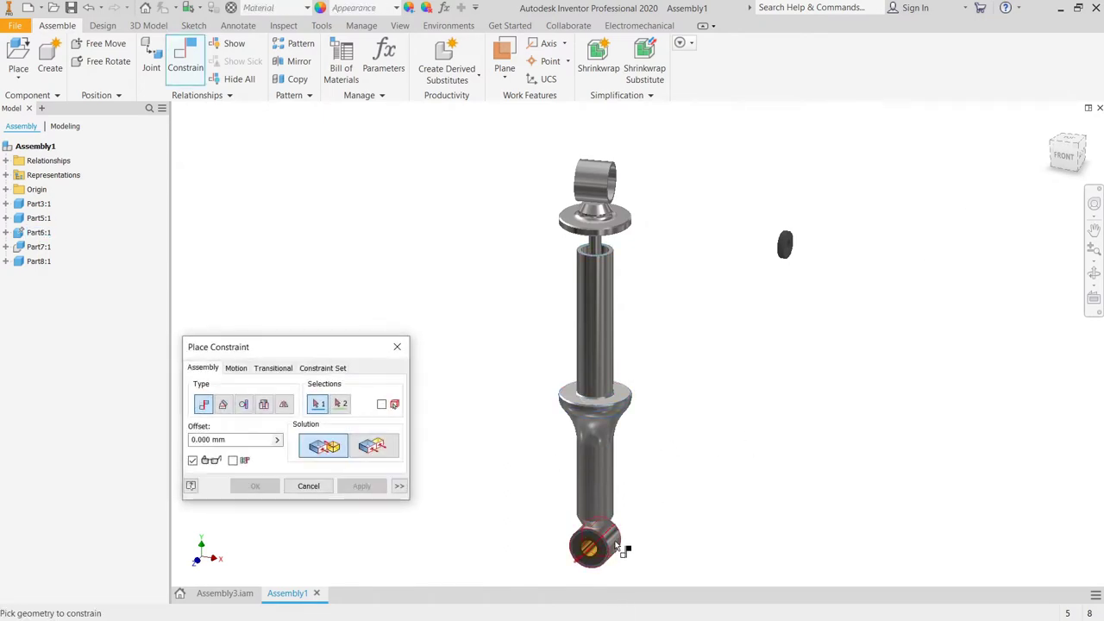
click(618, 547)
click(223, 403)
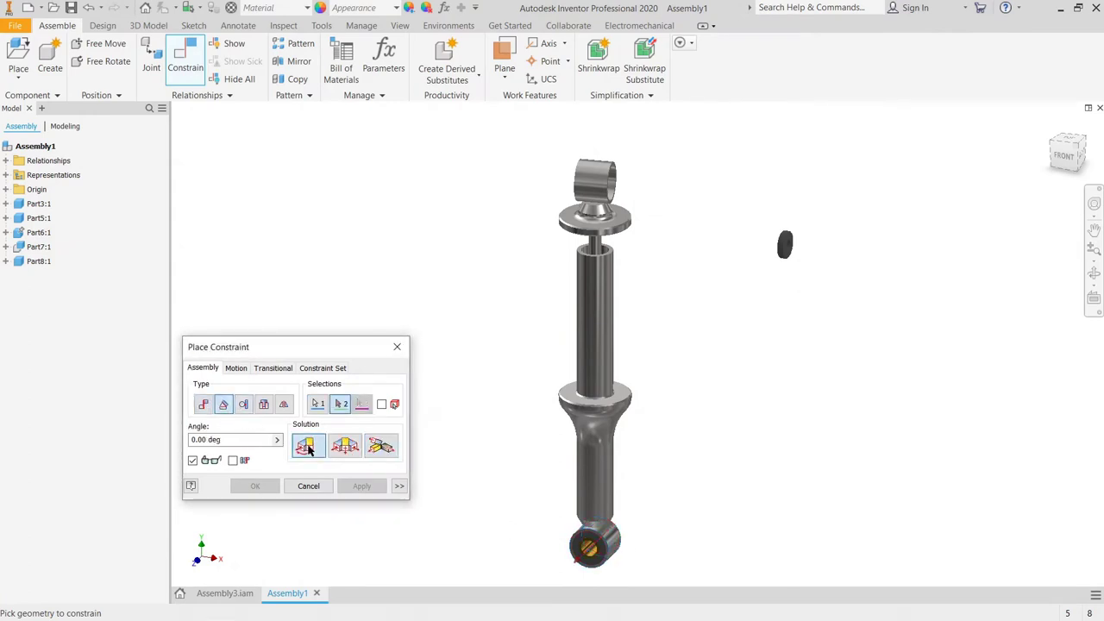
click(604, 183)
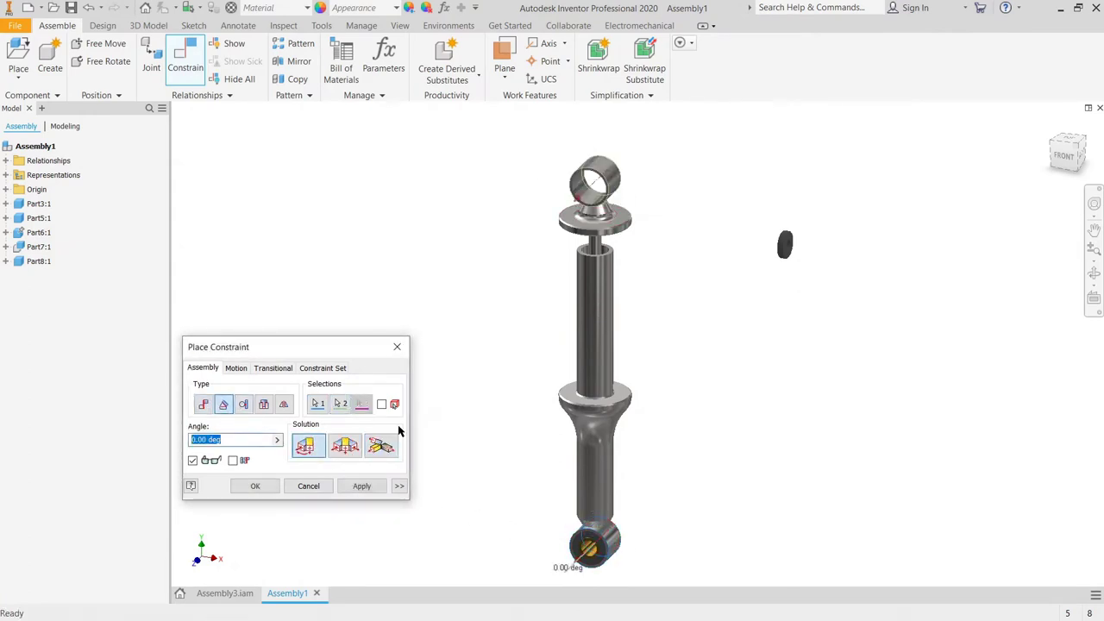
click(367, 485)
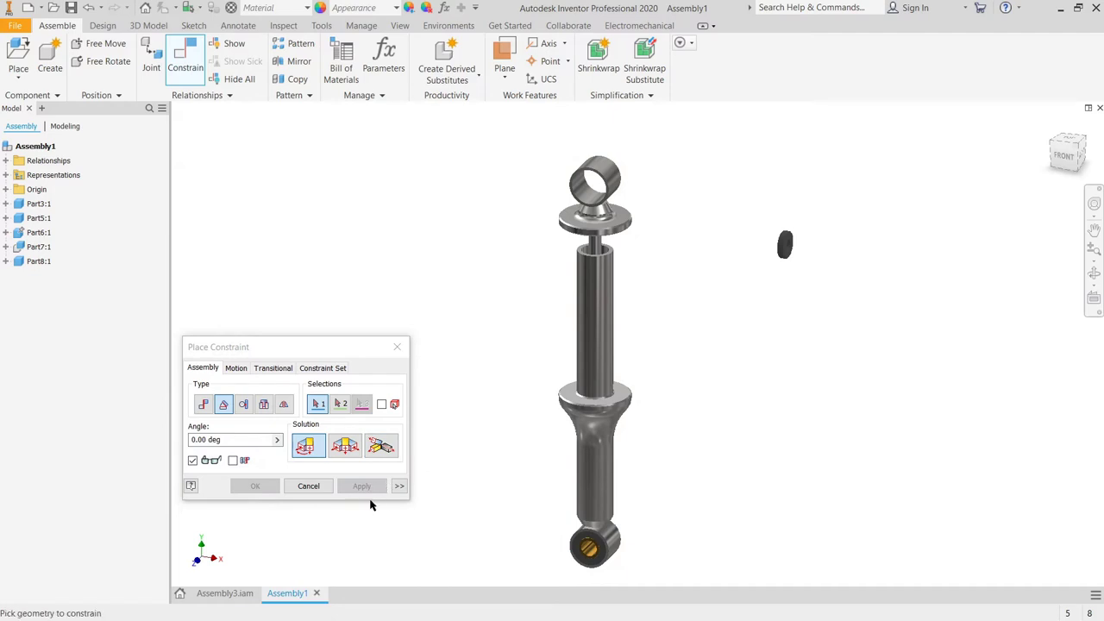
click(309, 487)
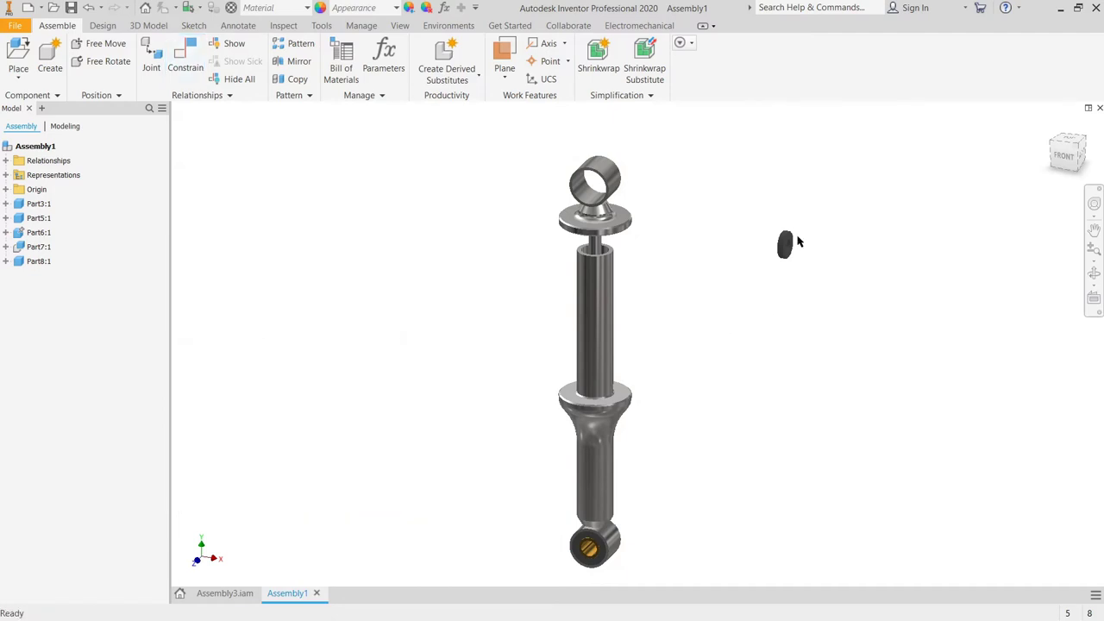
Step: Apply a mate constraint with 0 mm offset aligning the loose black ring's axis with the lower body's tube
scroll(796, 239, up, 3)
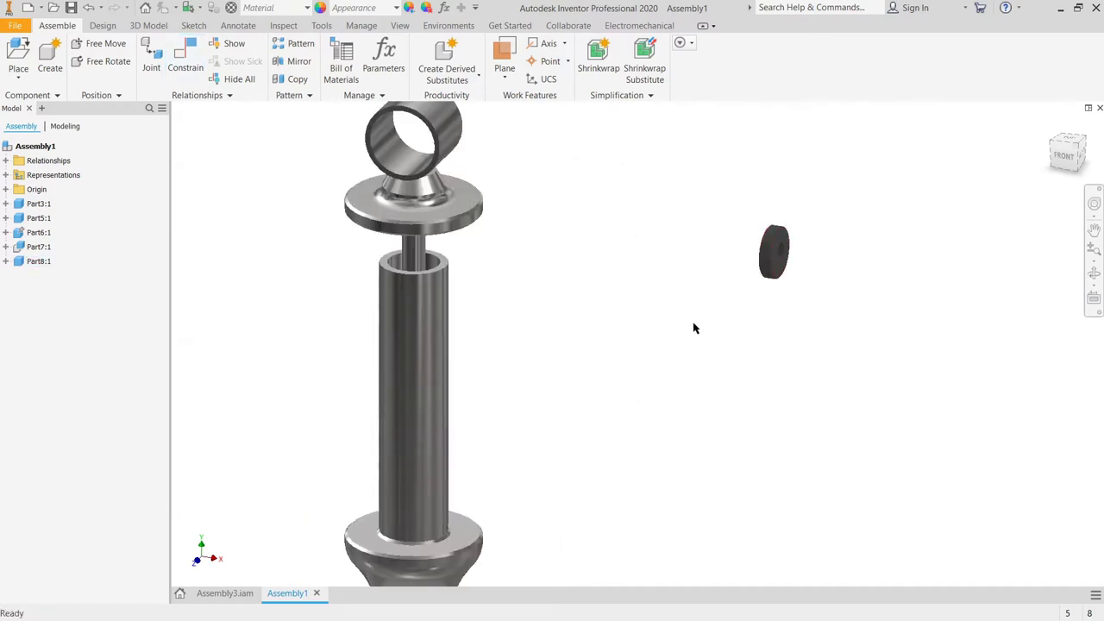
key(c)
scroll(794, 222, up, 4)
click(793, 222)
scroll(793, 221, down, 3)
click(427, 290)
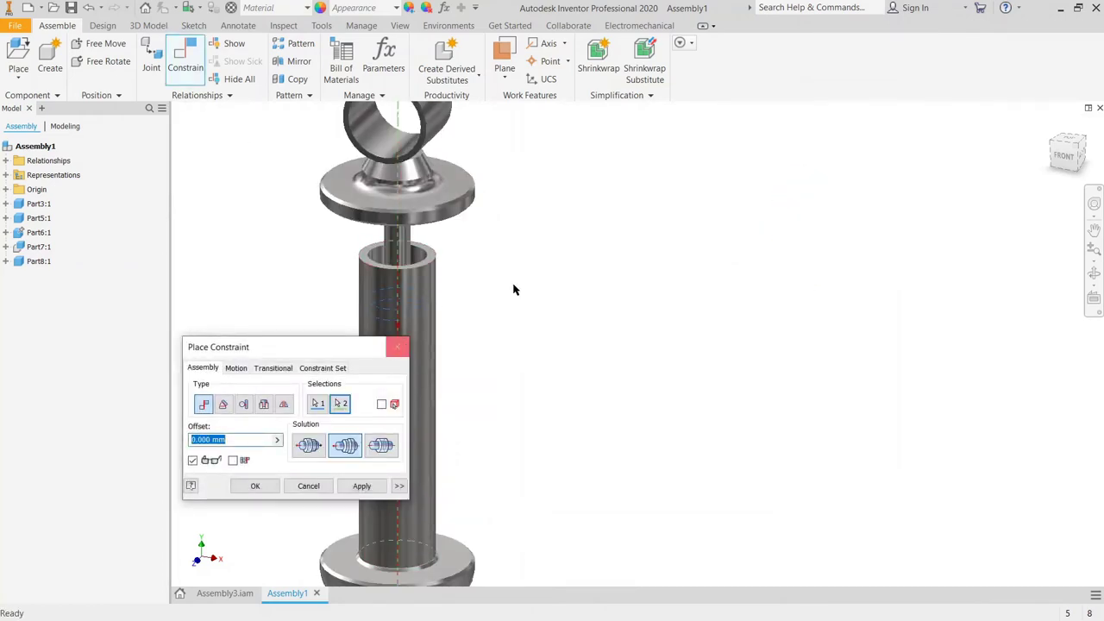
scroll(513, 288, down, 2)
click(361, 485)
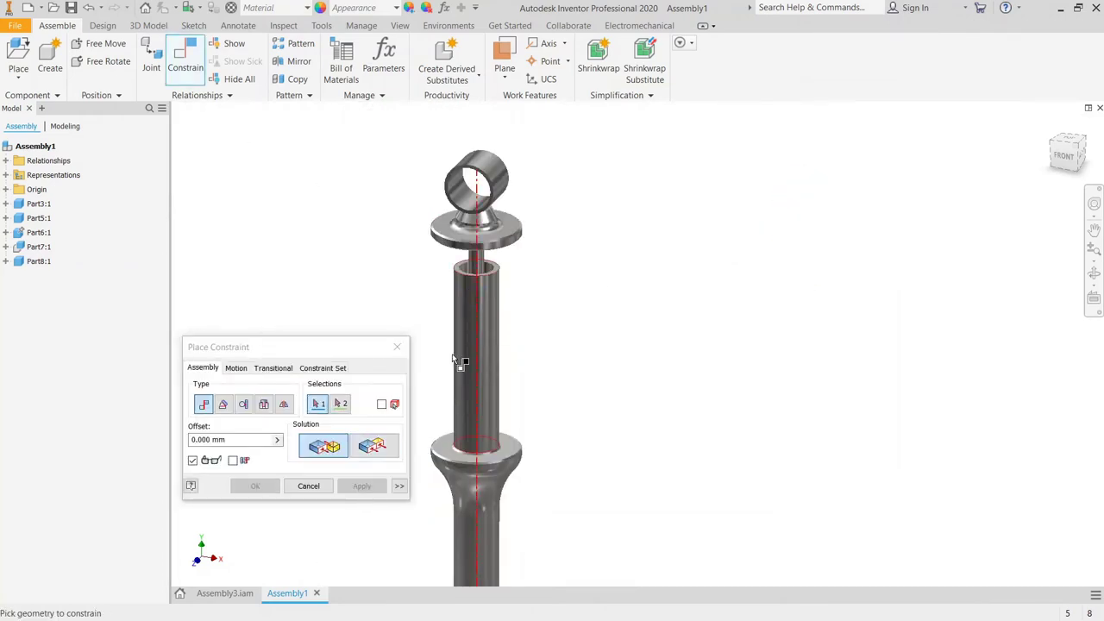
key(Escape)
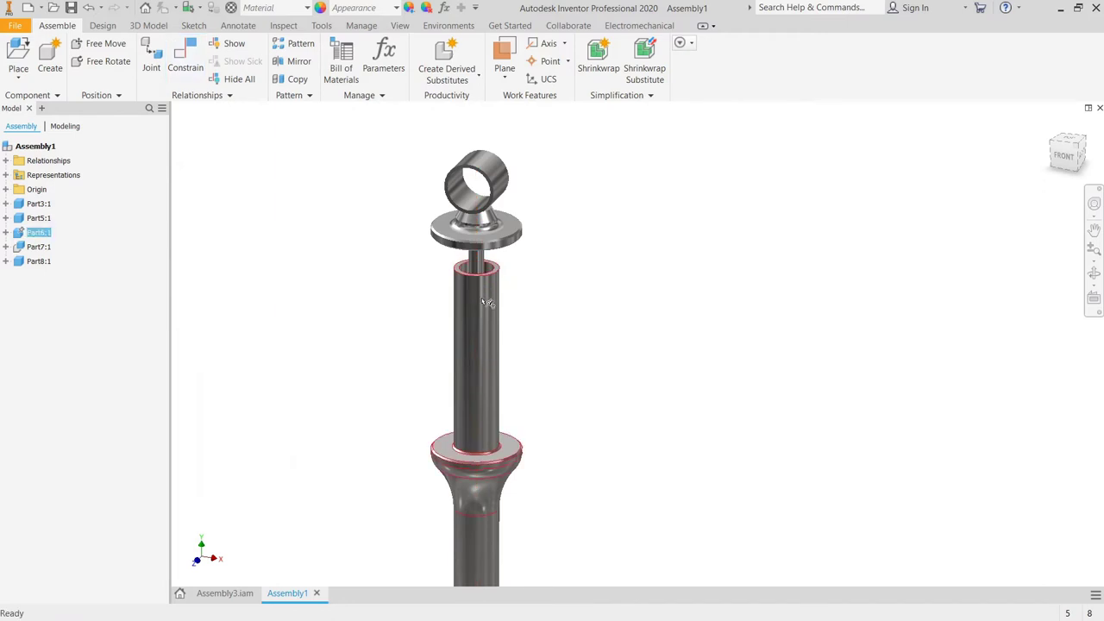
Step: Hide the upper rod (Part7:1) and pull the black ring up out of the tube
click(487, 292)
click(572, 283)
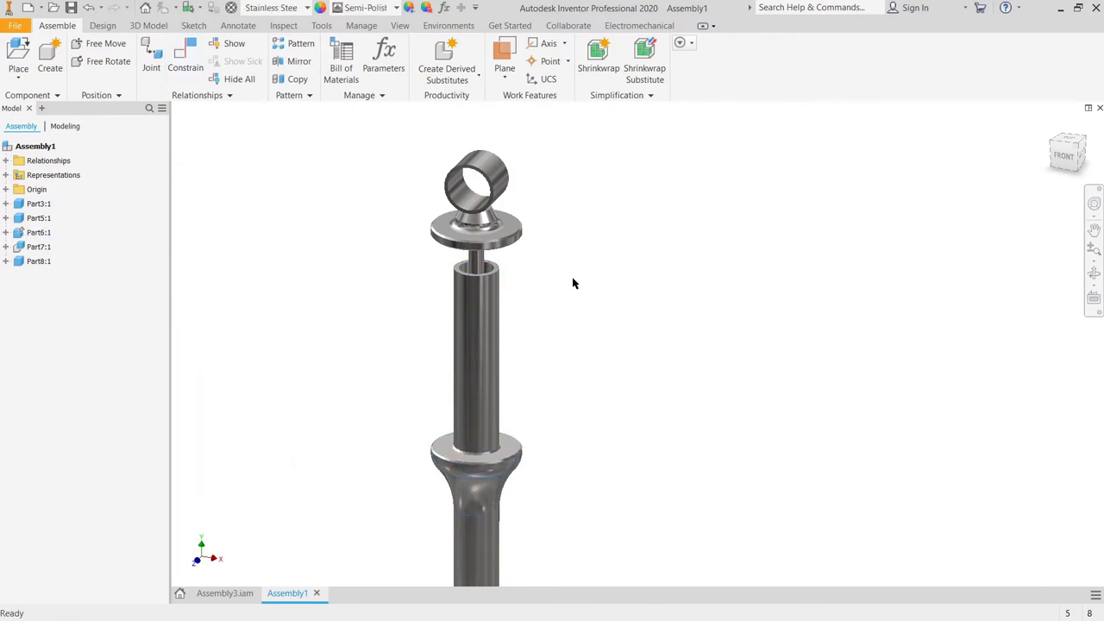
right_click(39, 247)
key(alt+v)
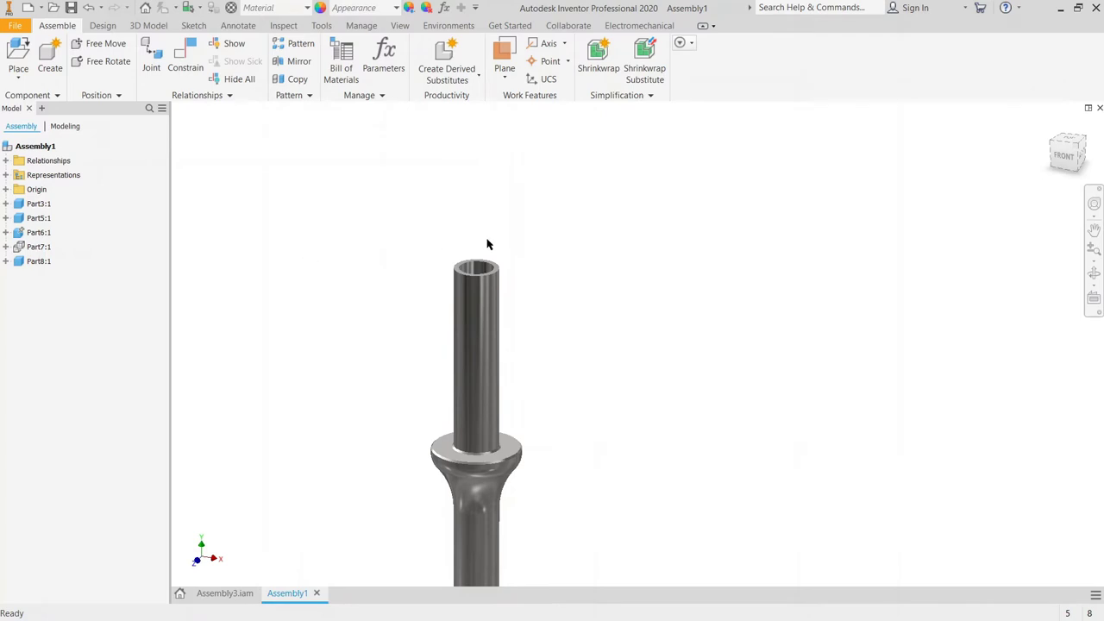
shift+middle_drag(487, 244, 474, 277)
drag(474, 277, 533, 265)
shift+middle_drag(533, 266, 484, 237)
Step: Apply a flush constraint with 0 mm offset between the tube's top face and the black ring's top face
key(c)
scroll(466, 311, down, 3)
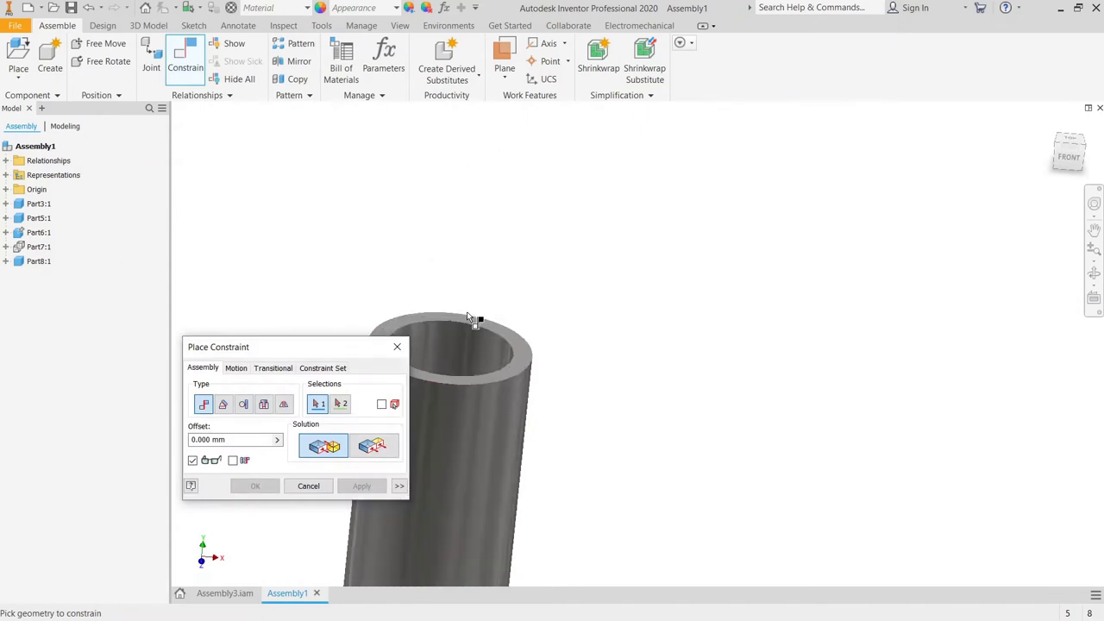
click(460, 316)
scroll(459, 316, up, 3)
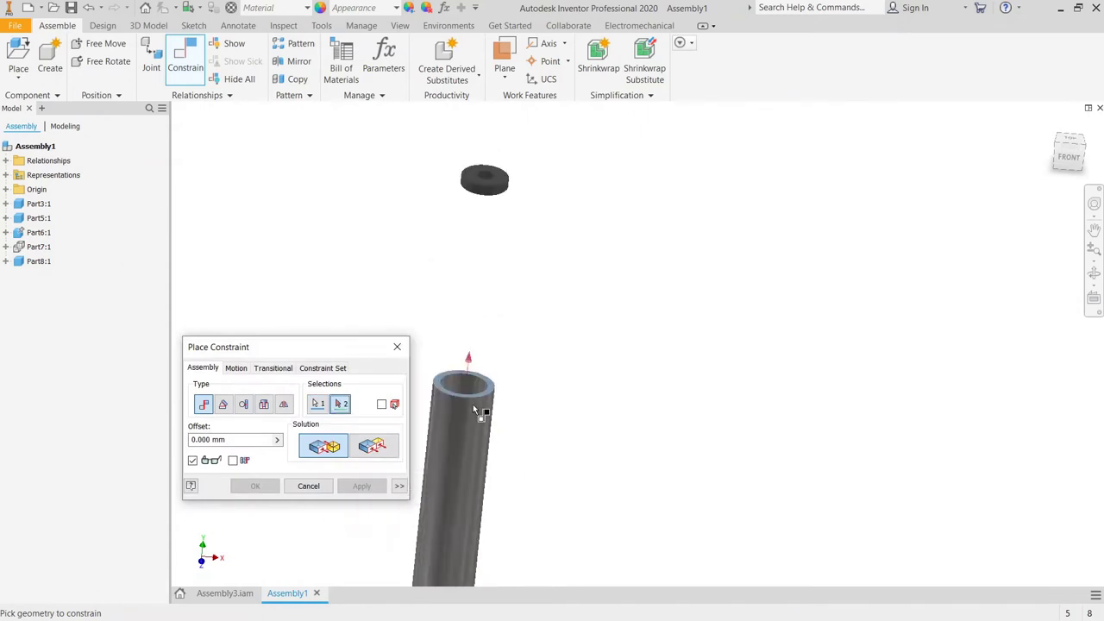
scroll(508, 183, down, 2)
click(509, 183)
click(378, 447)
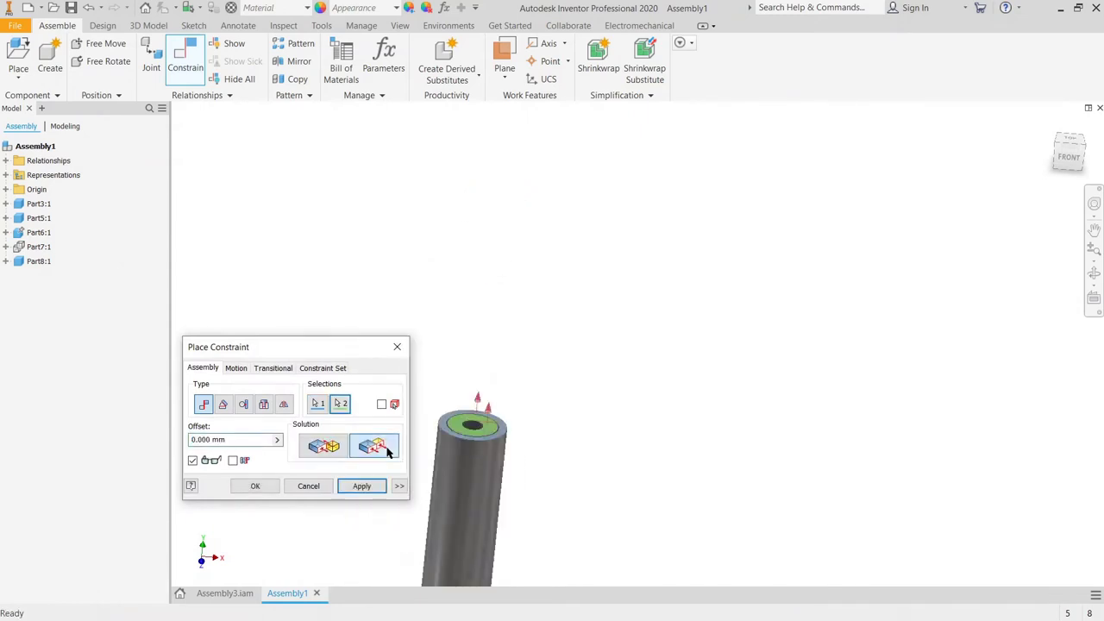
click(363, 488)
scroll(353, 512, up, 2)
click(319, 490)
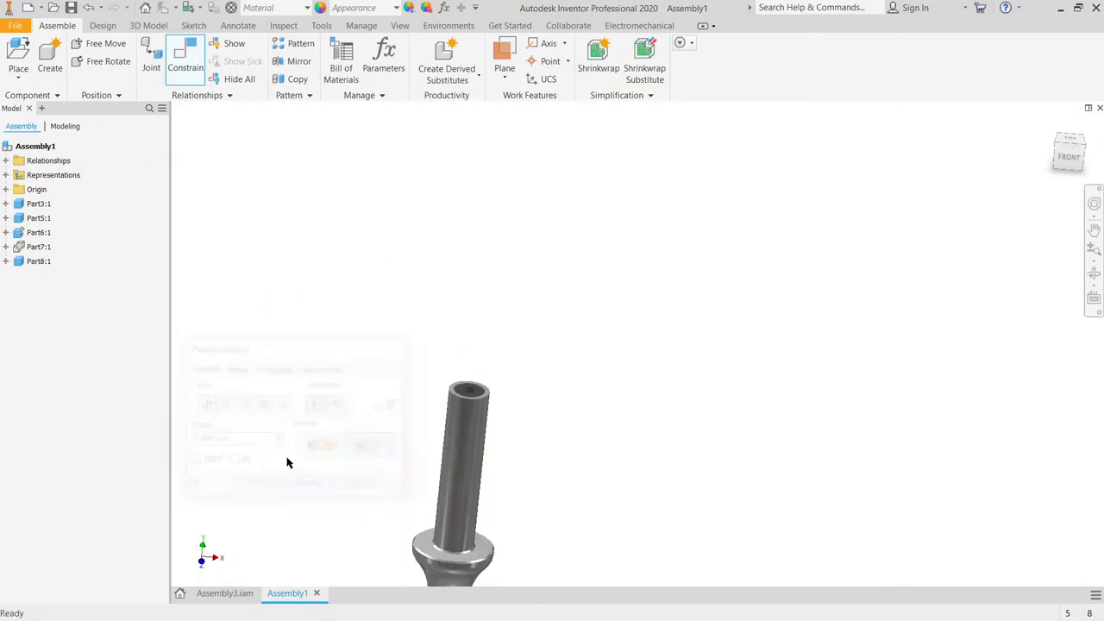
Step: Make the upper rod (Part7:1) visible again and return the model to the isometric Home view
click(40, 247)
right_click(40, 246)
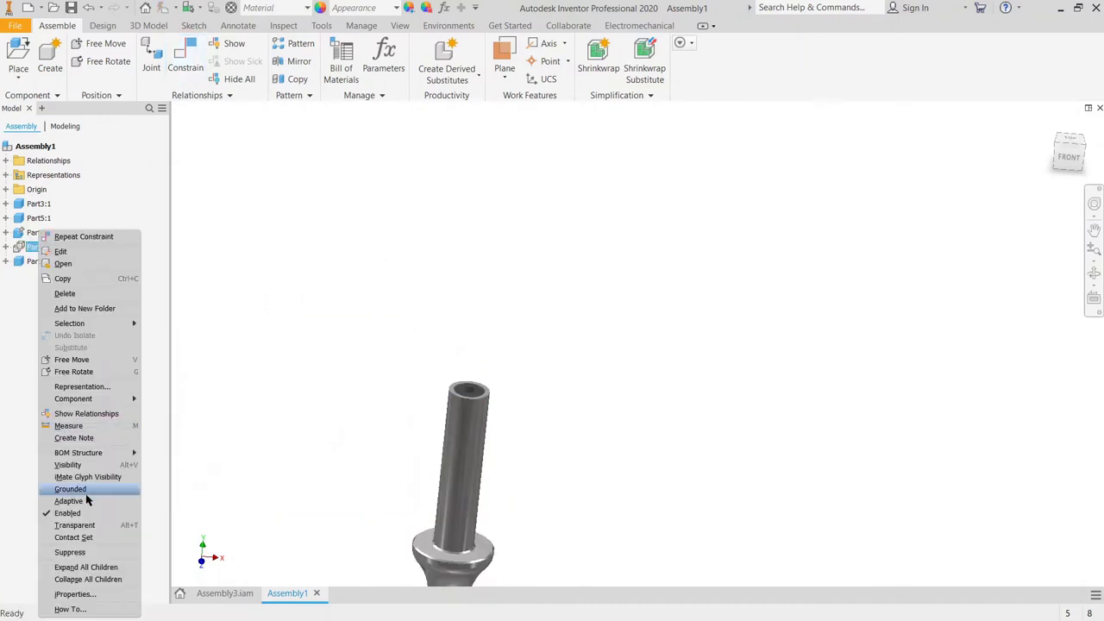
click(86, 465)
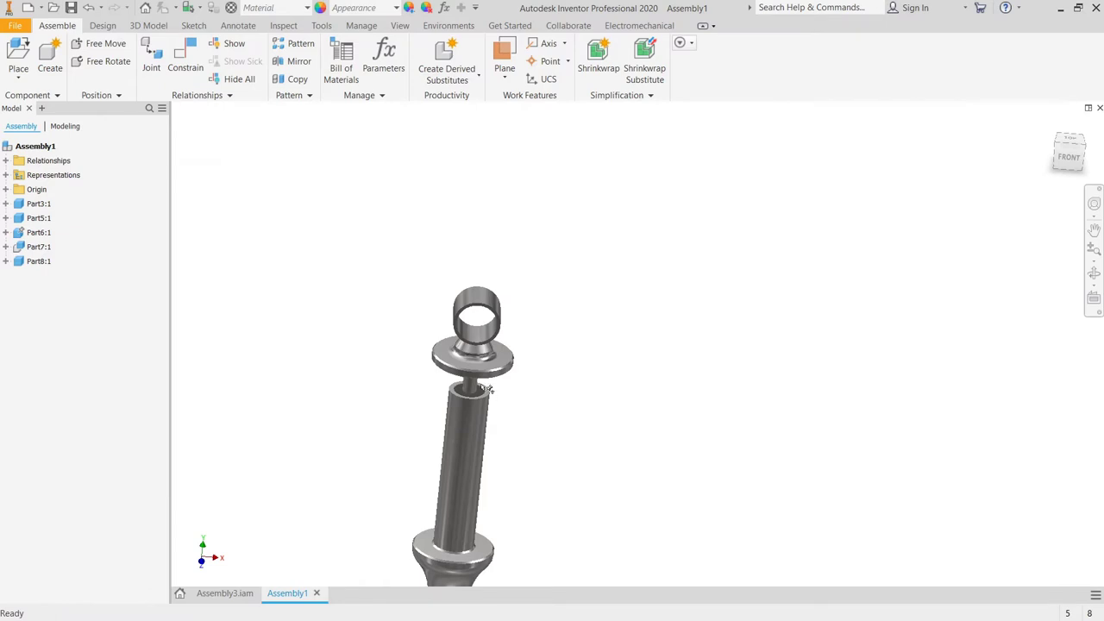
scroll(486, 390, down, 3)
shift+middle_drag(486, 390, 562, 340)
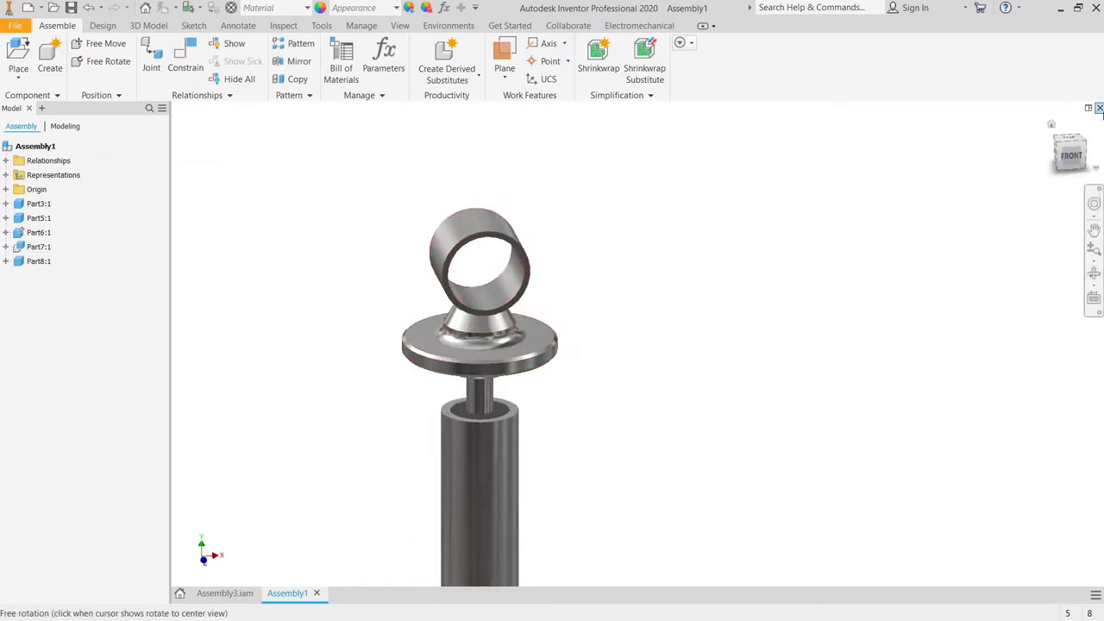
click(1085, 132)
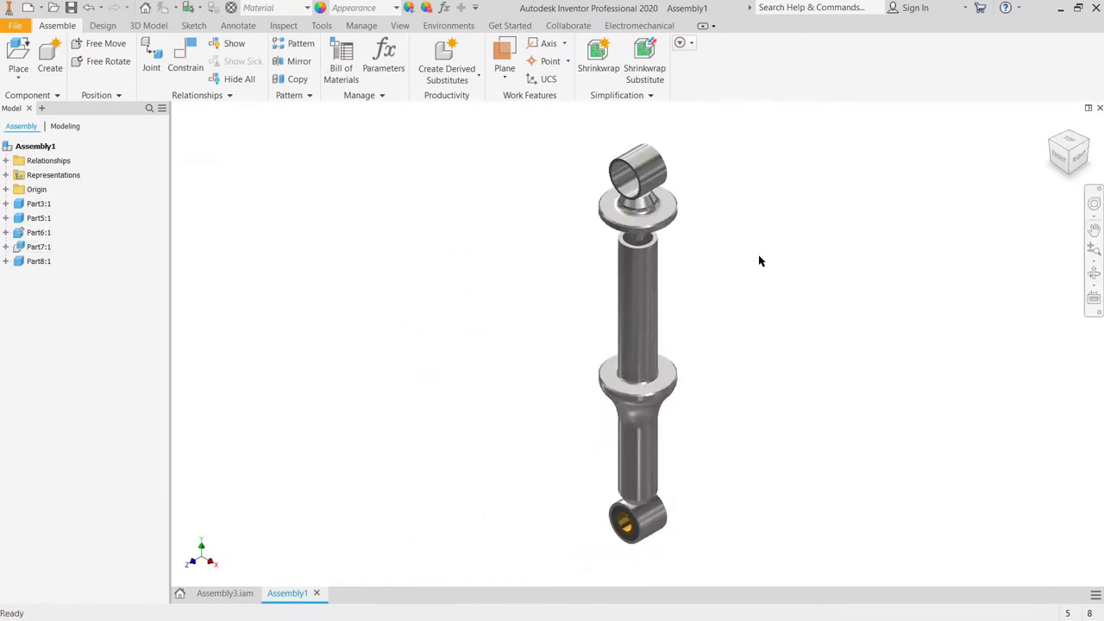
middle_drag(682, 263, 578, 270)
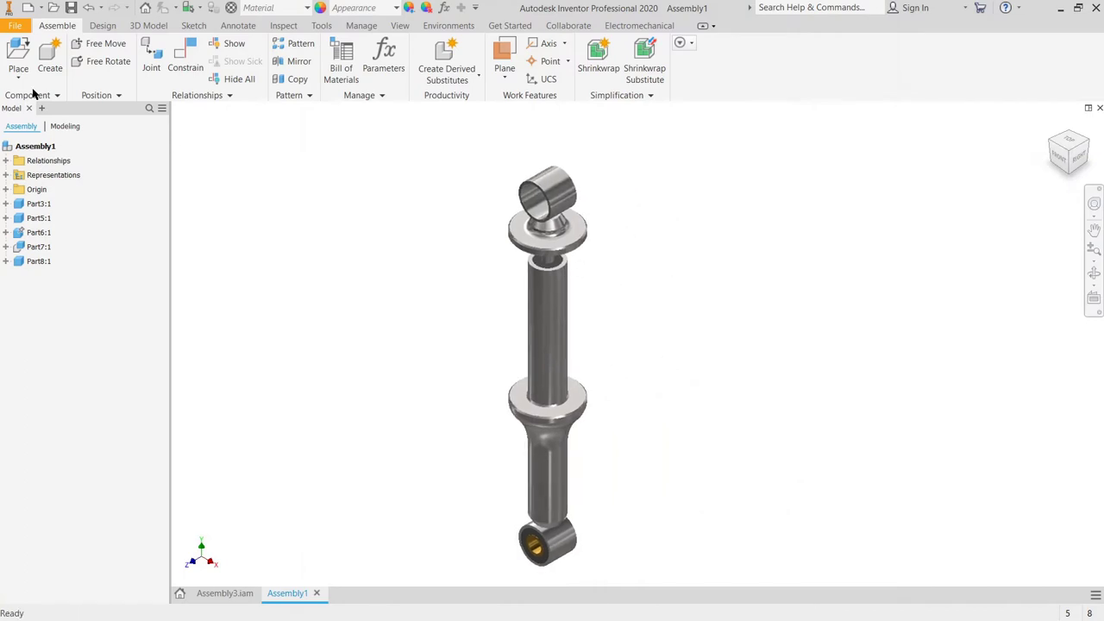
Step: Apply a mate constraint with 56 mm offset between the lower flange's top face and the upper flange's underside
click(572, 400)
shift+middle_drag(572, 328, 574, 270)
click(576, 232)
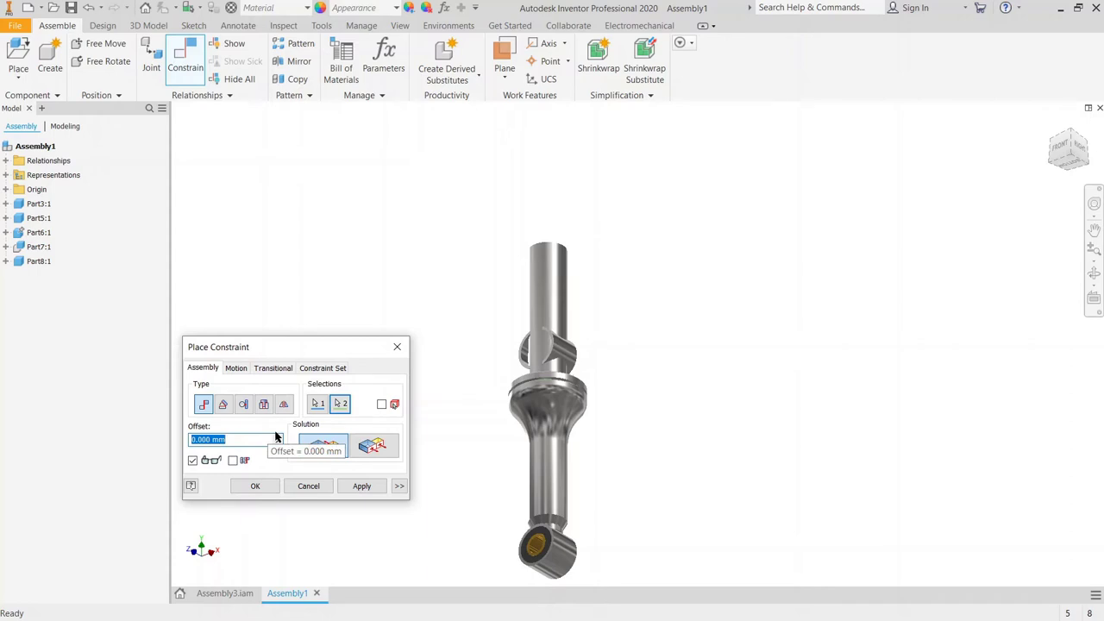
text(53)
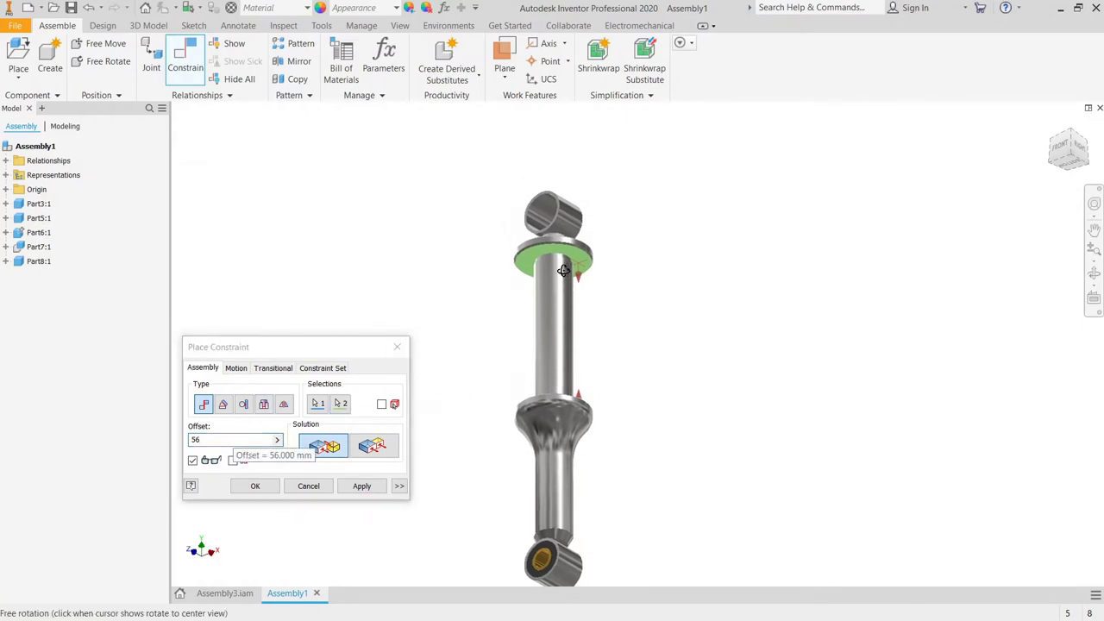
shift+middle_drag(563, 294, 386, 391)
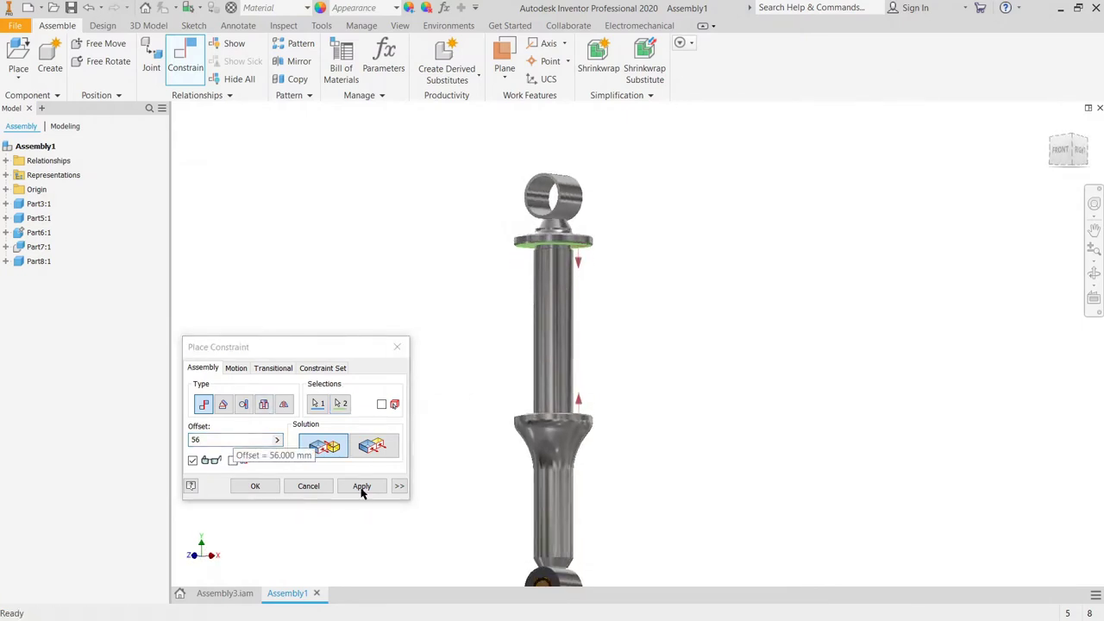
click(361, 487)
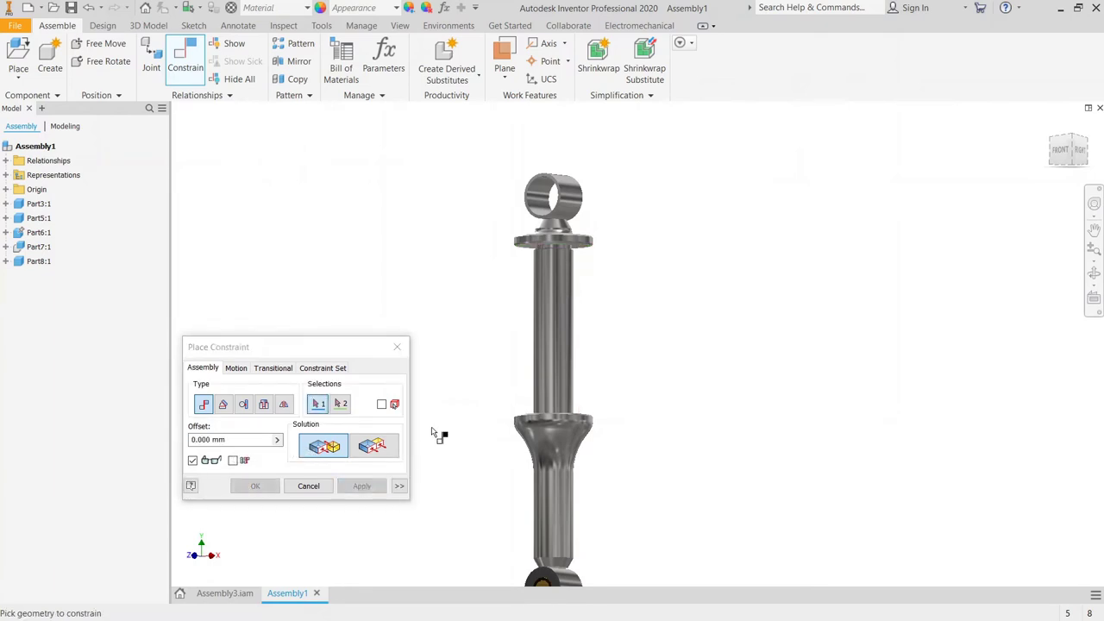
click(308, 486)
shift+middle_drag(596, 288, 606, 315)
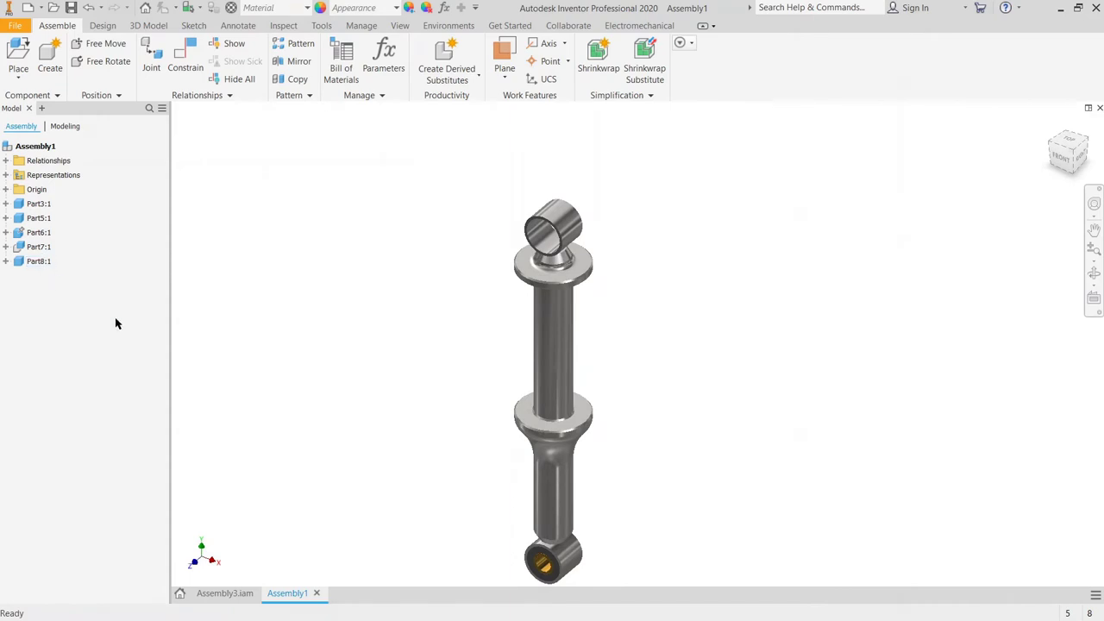
Step: Copy the brass bushing (Part3:1) and black rubber bushing (Part5:1) together and paste a second pair into the assembly
click(38, 207)
ctrl+click(37, 221)
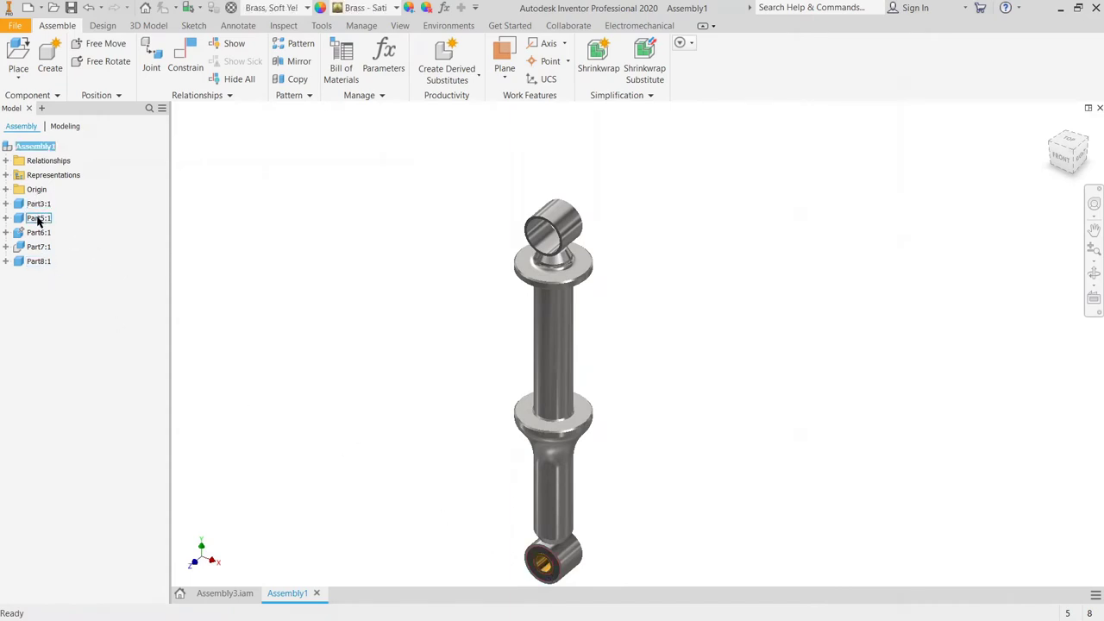
ctrl+click(43, 215)
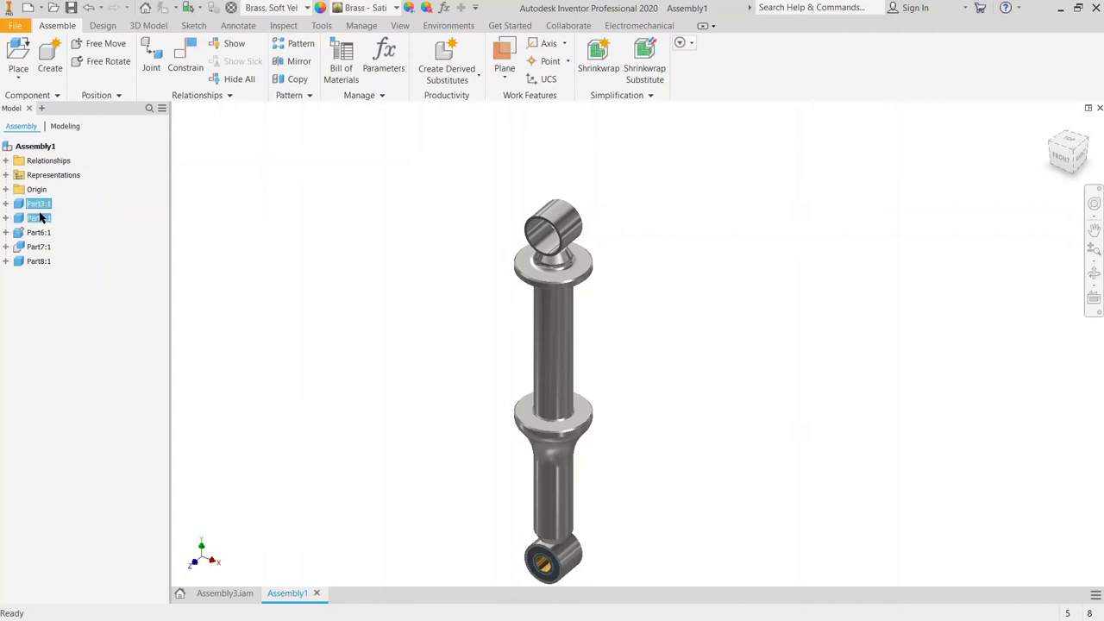
right_click(41, 218)
click(315, 242)
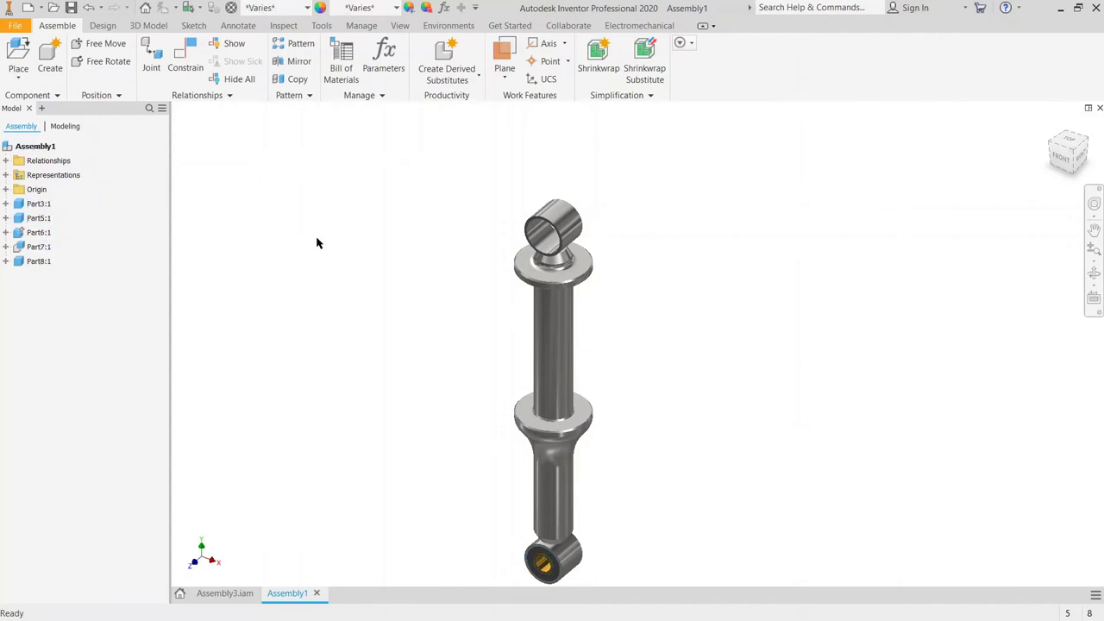
right_click(316, 243)
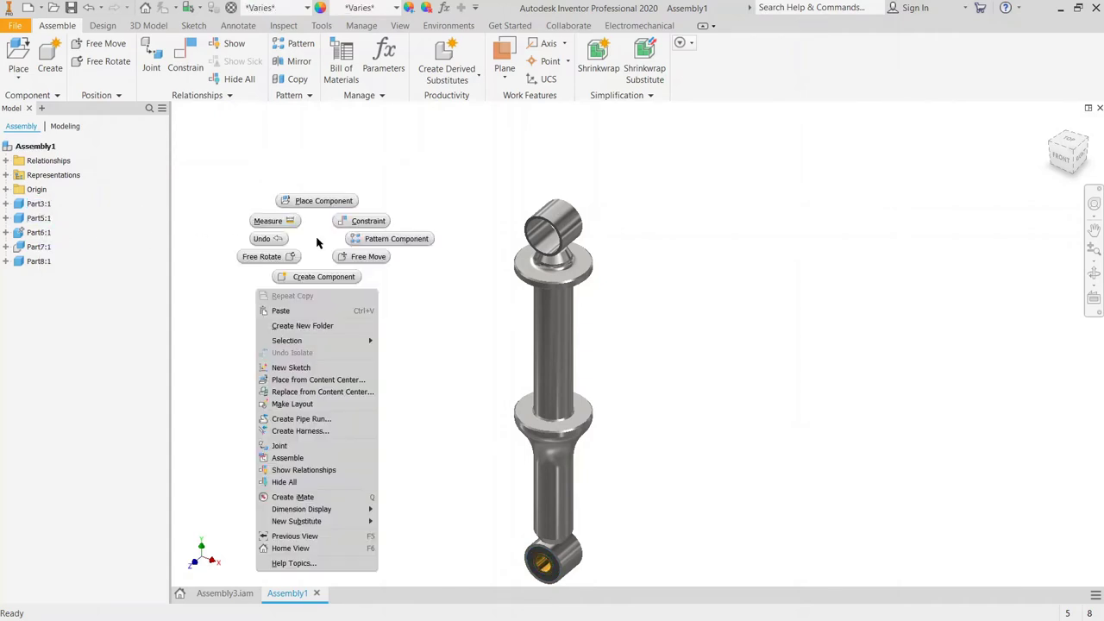
click(285, 310)
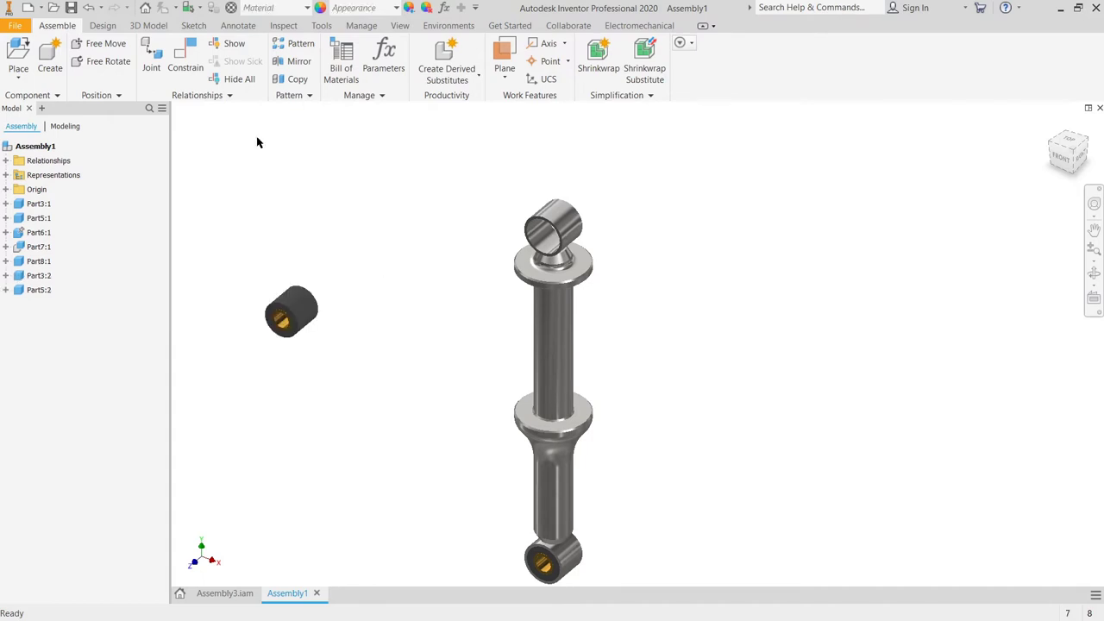
Step: Apply a mate constraint with 0 mm offset aligning the axes of the copied black bushing and the upper rod's eye
click(185, 60)
click(304, 308)
click(552, 241)
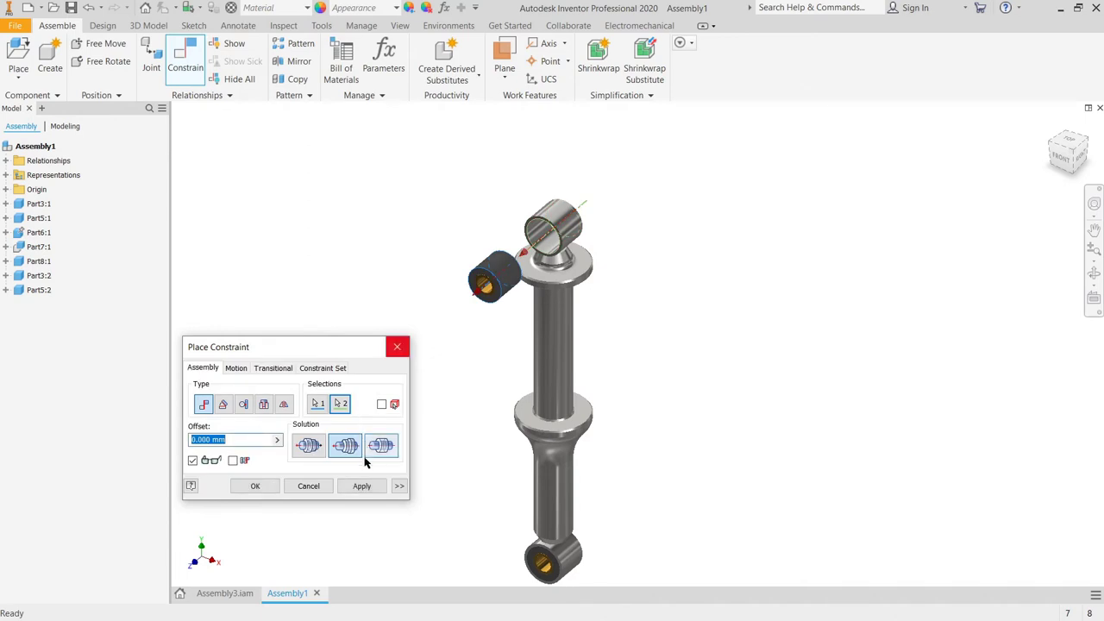
click(361, 486)
Step: Apply a flush constraint with 0 mm offset between the front faces of the copied black bushing and the upper eye
scroll(578, 233, down, 5)
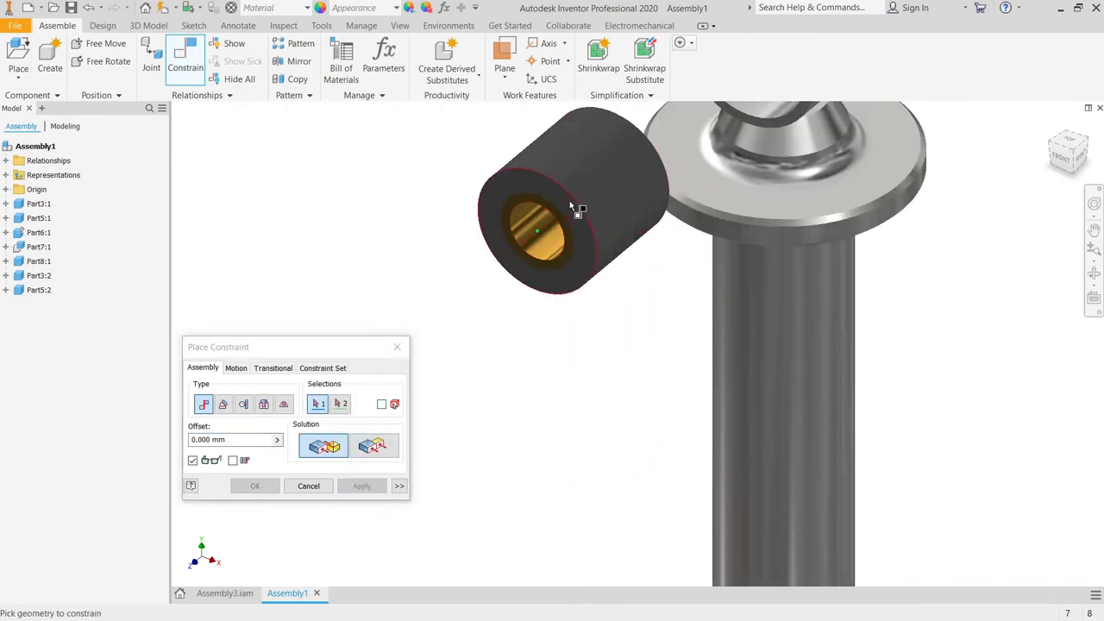
click(565, 198)
scroll(509, 311, up, 4)
scroll(639, 147, down, 5)
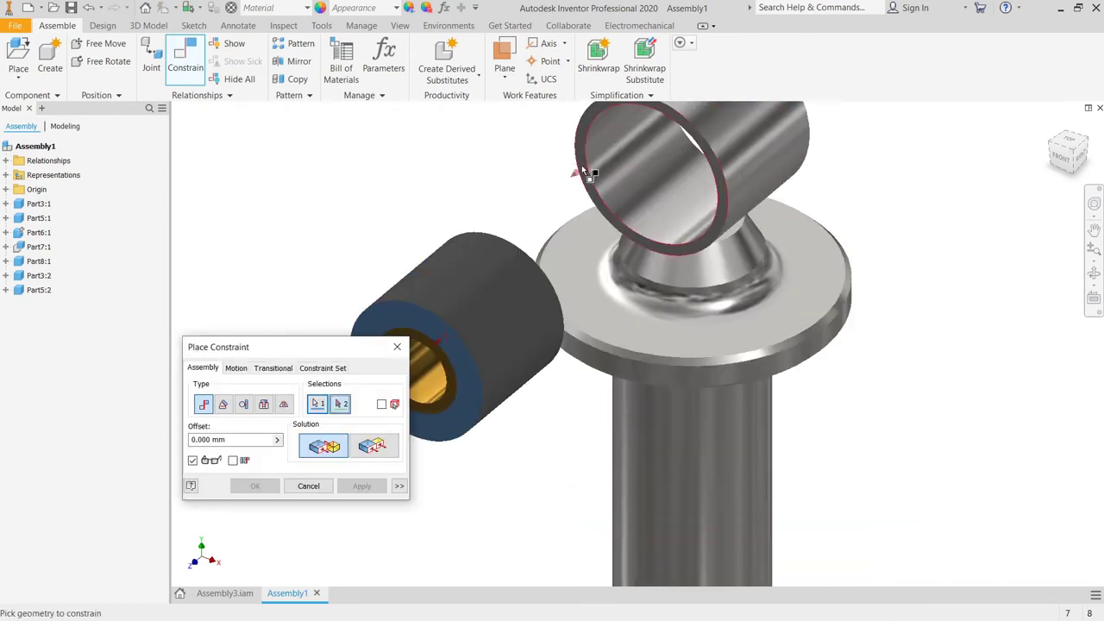
click(585, 151)
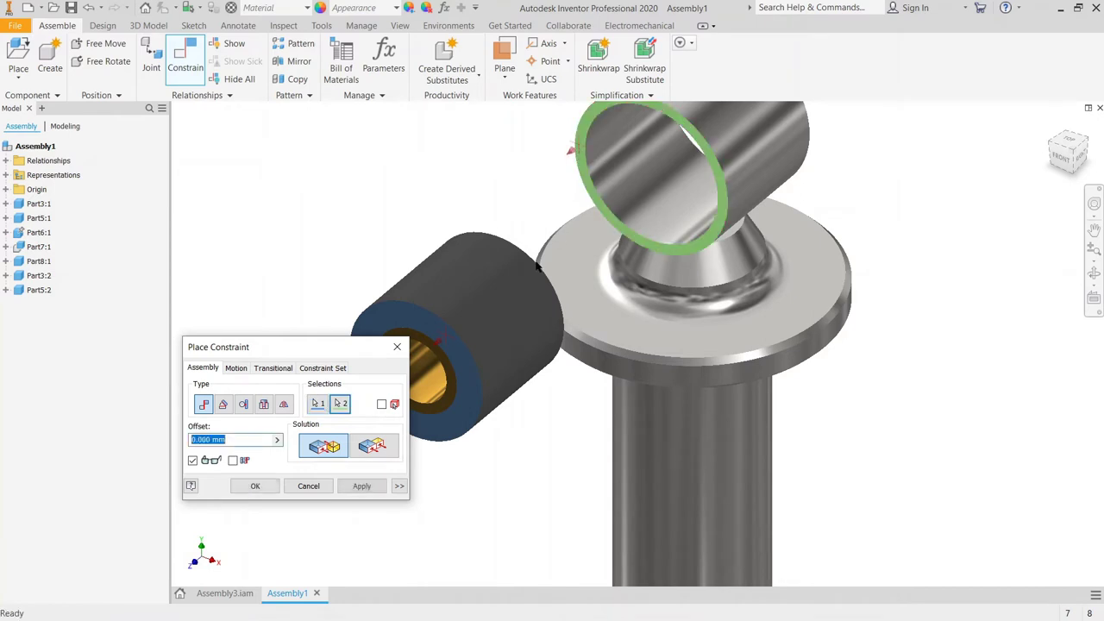
click(373, 445)
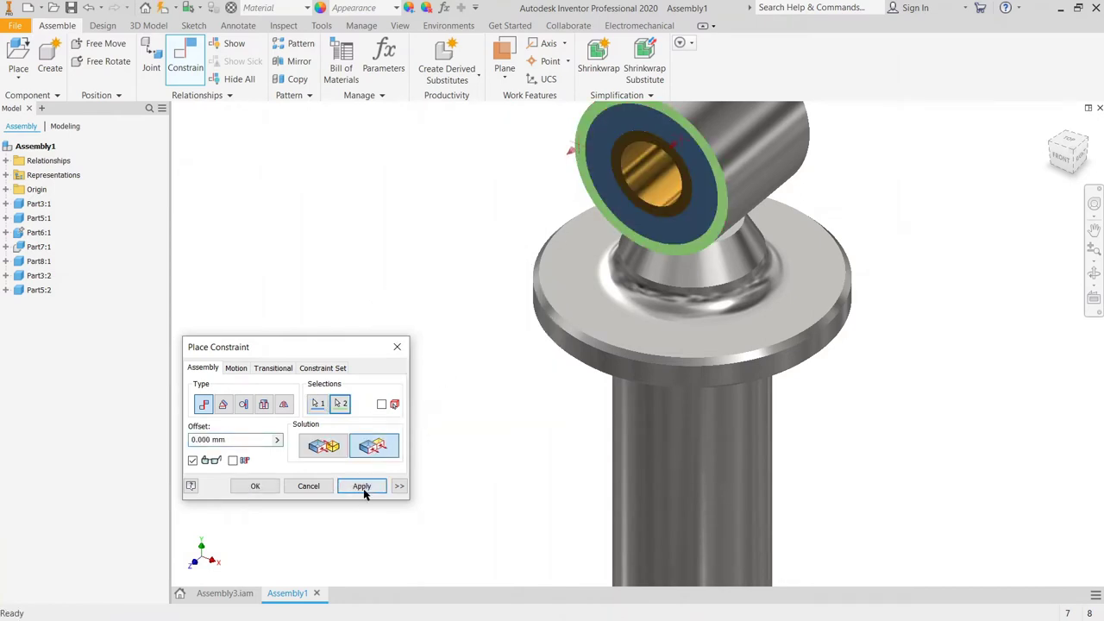
click(362, 486)
click(309, 486)
scroll(412, 391, up, 5)
middle_drag(548, 326, 658, 207)
middle_drag(914, 229, 941, 226)
key(Home)
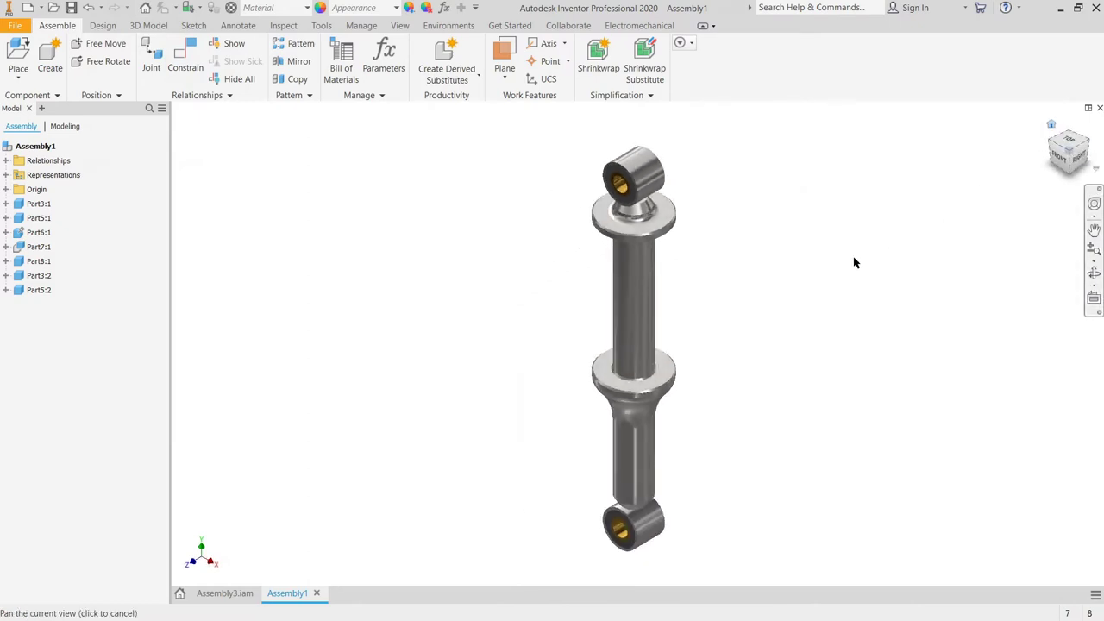
middle_drag(803, 312, 796, 310)
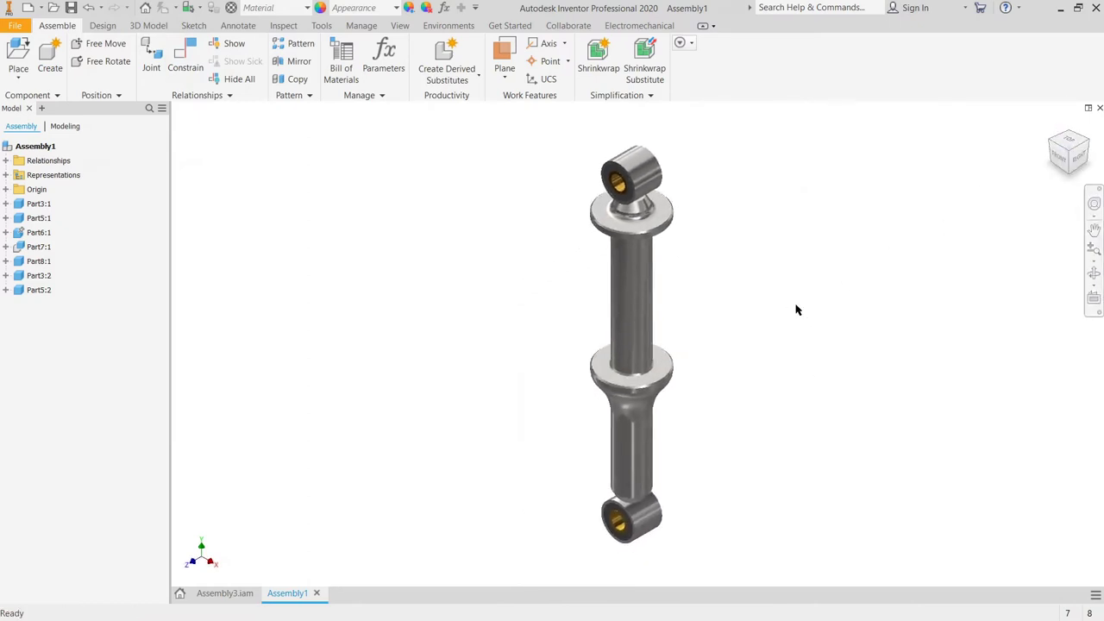
Step: Create a new in-place component named Part1 in the assembly from the Metric\Standard (mm).ipt template
click(56, 57)
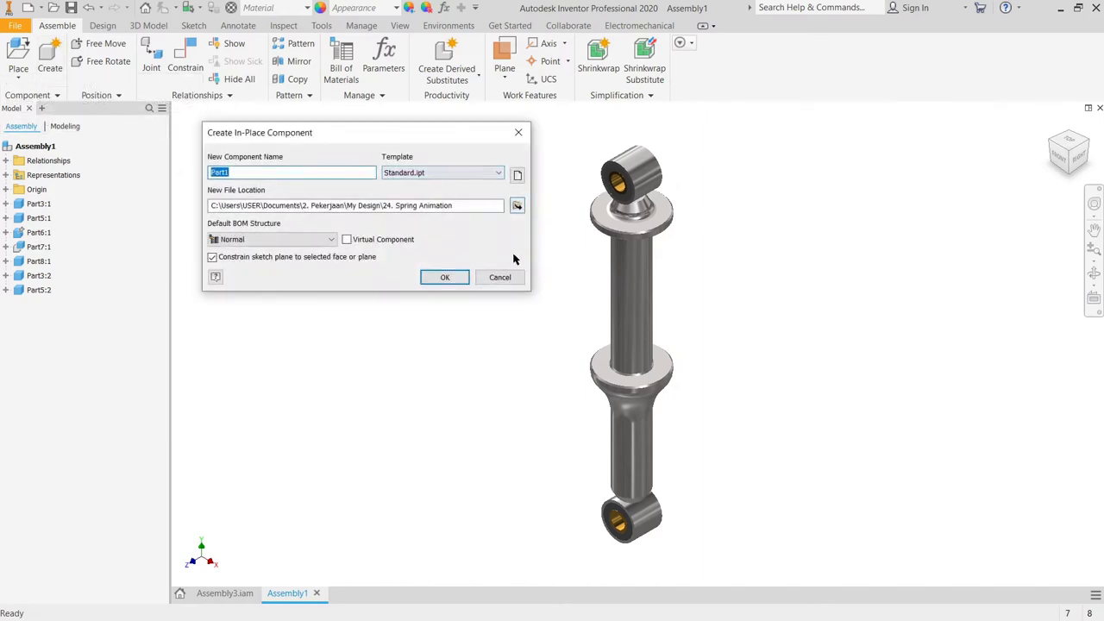
click(444, 278)
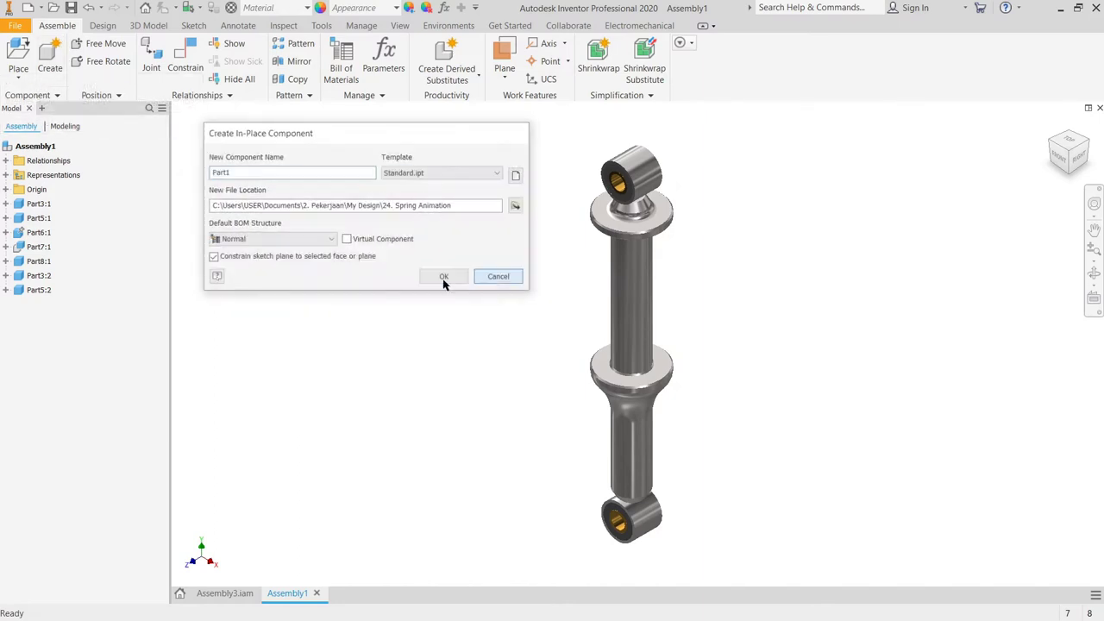
click(6, 203)
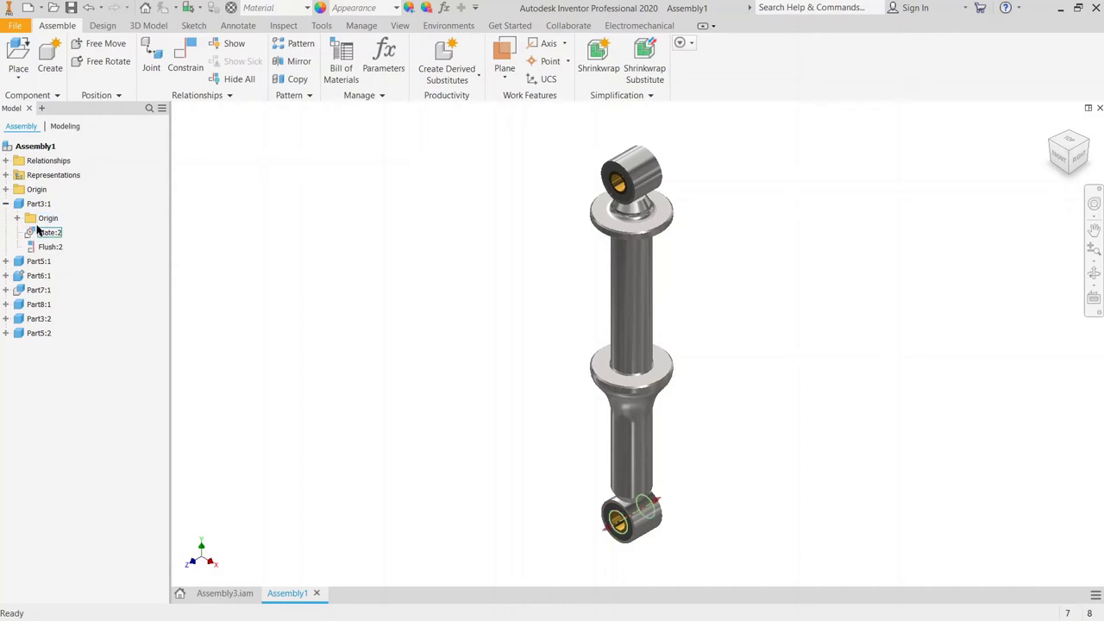
click(16, 218)
click(58, 233)
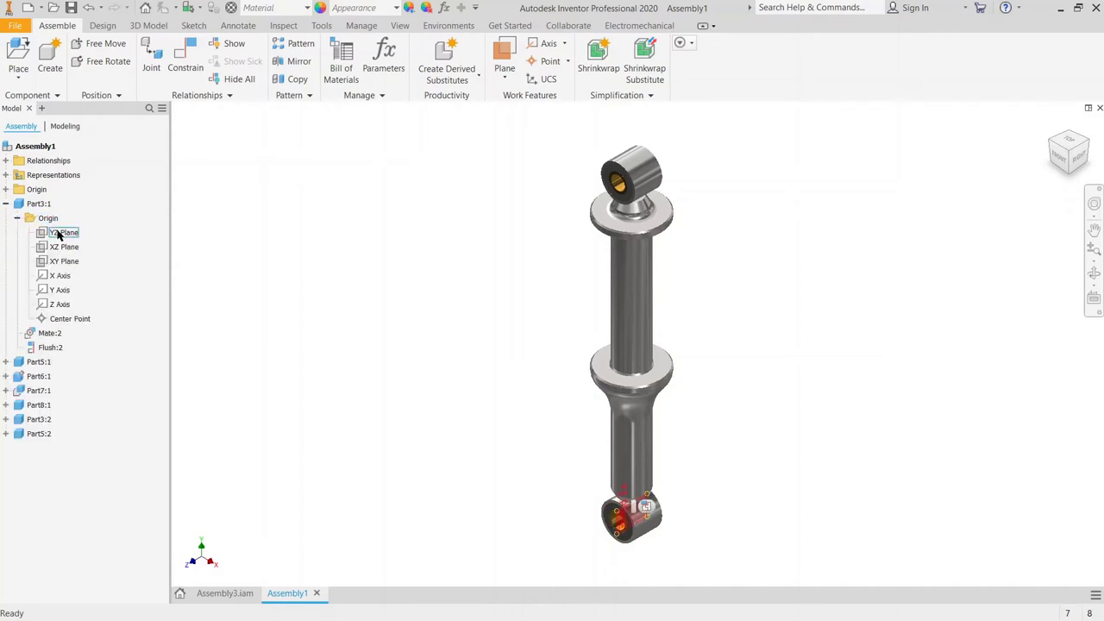
click(50, 59)
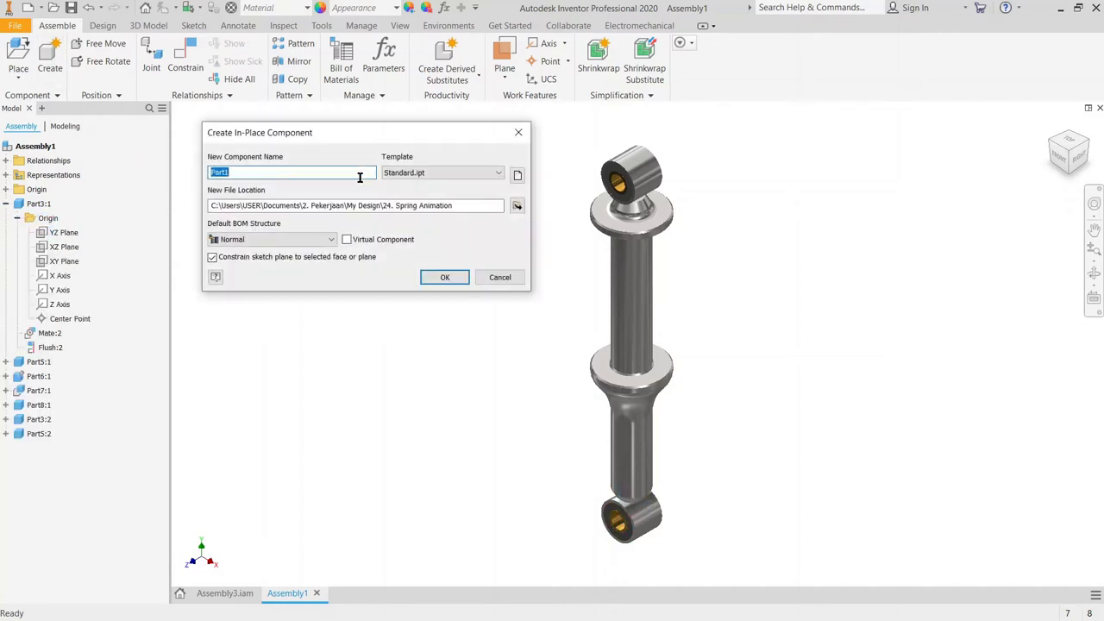
click(518, 175)
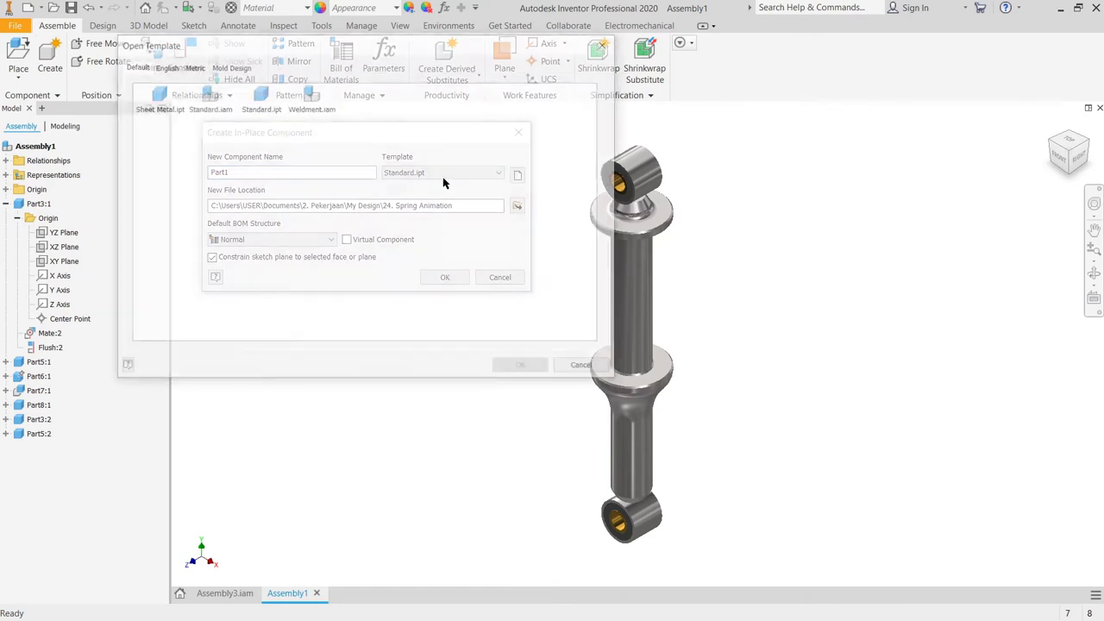
click(190, 66)
double_click(365, 137)
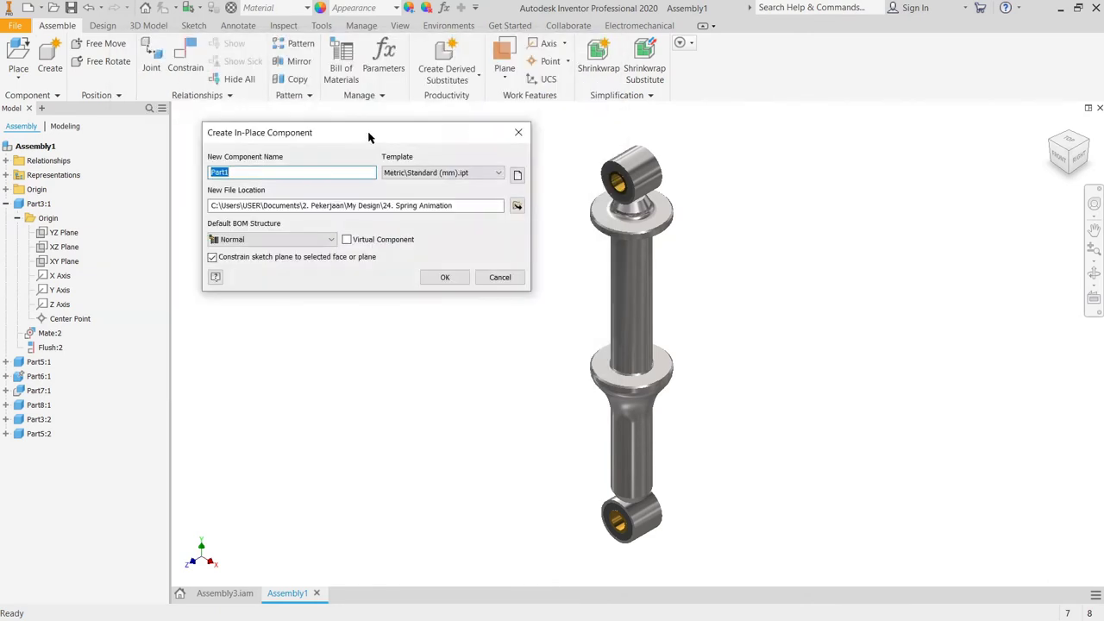
click(445, 277)
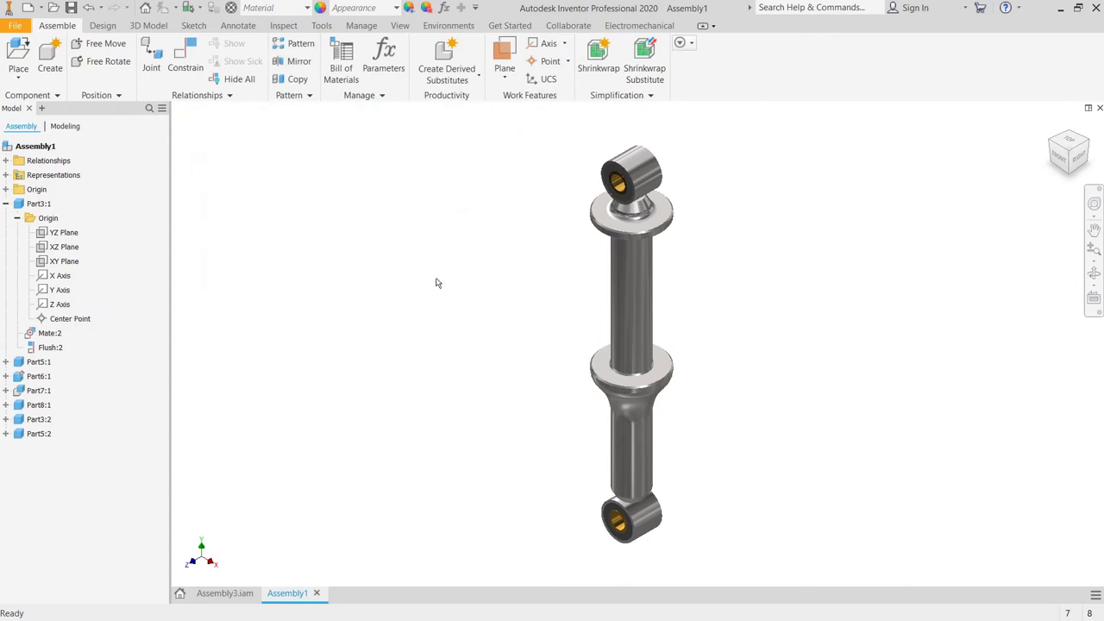
click(422, 331)
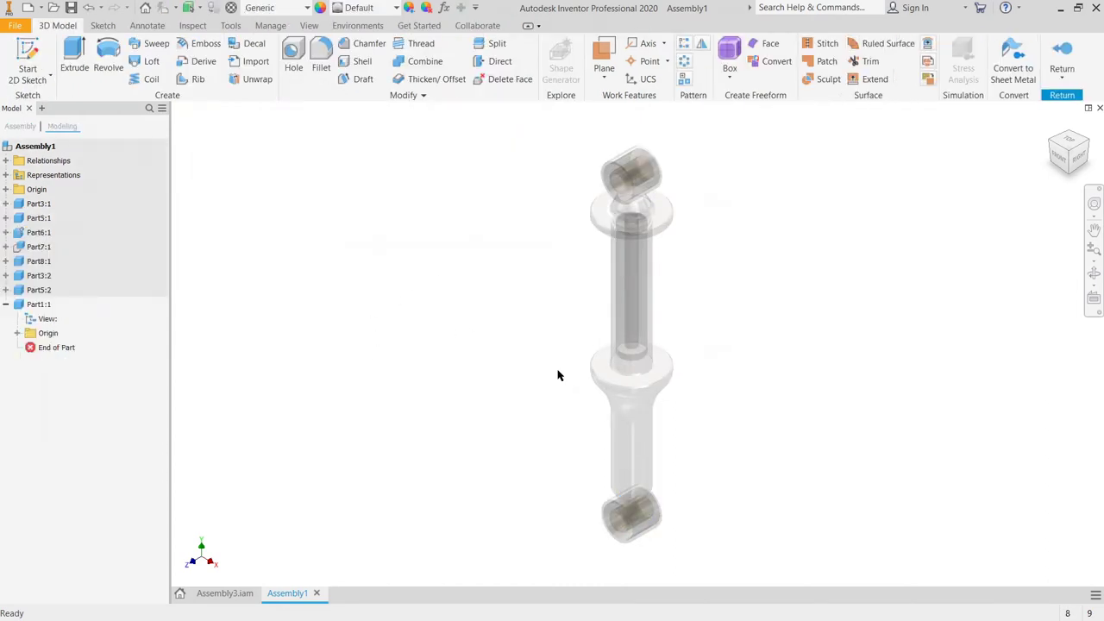
Step: Make the YZ origin plane of the new part (Part1:1) visible
click(18, 53)
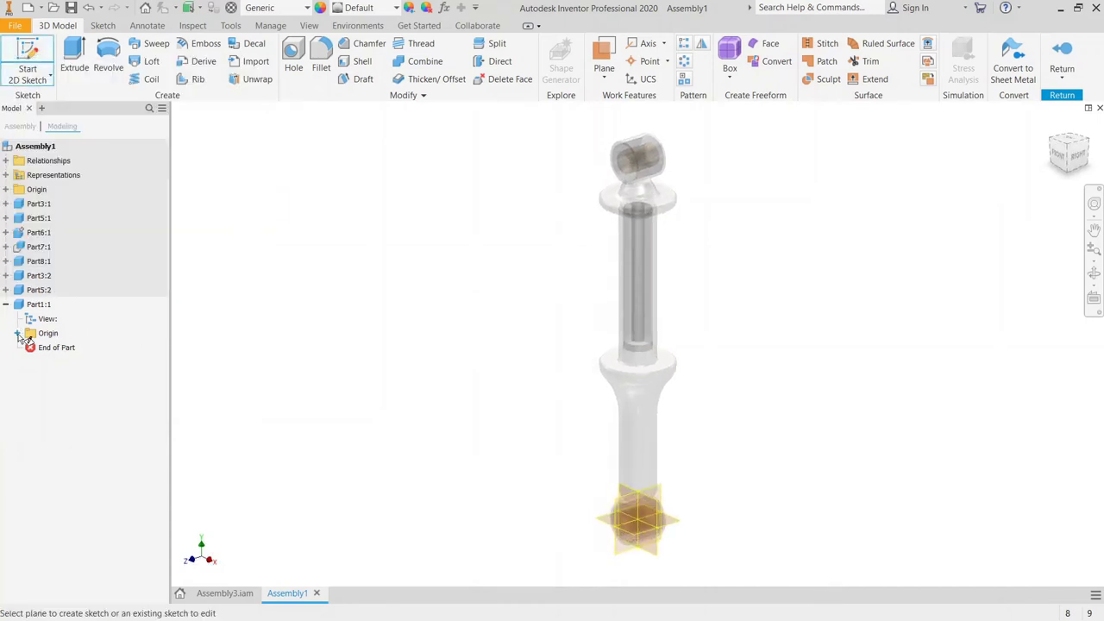
key(Escape)
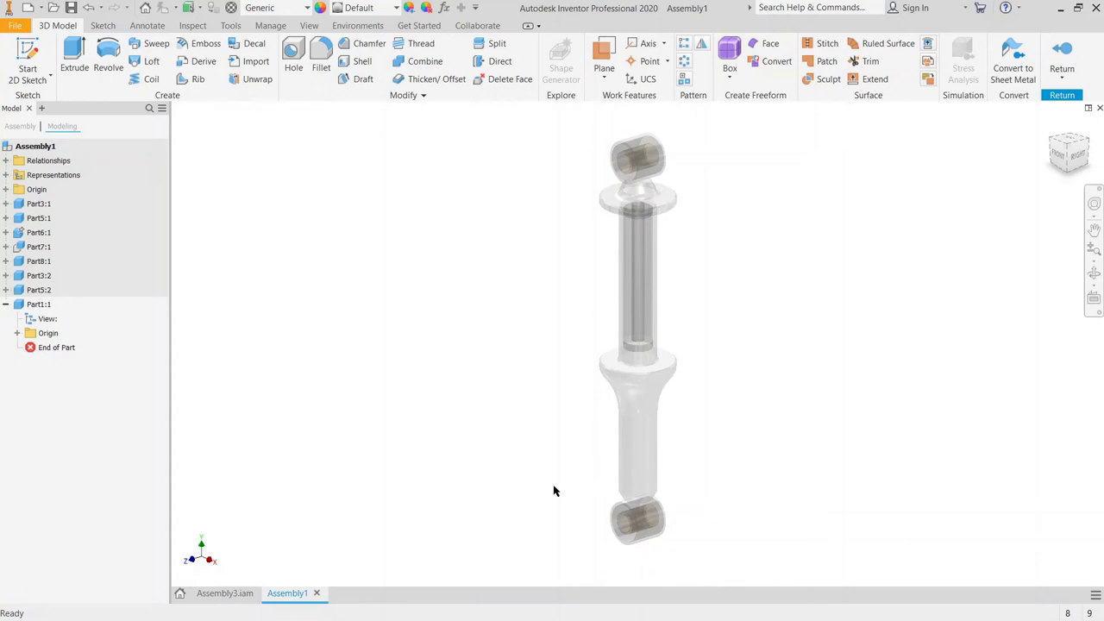
click(18, 333)
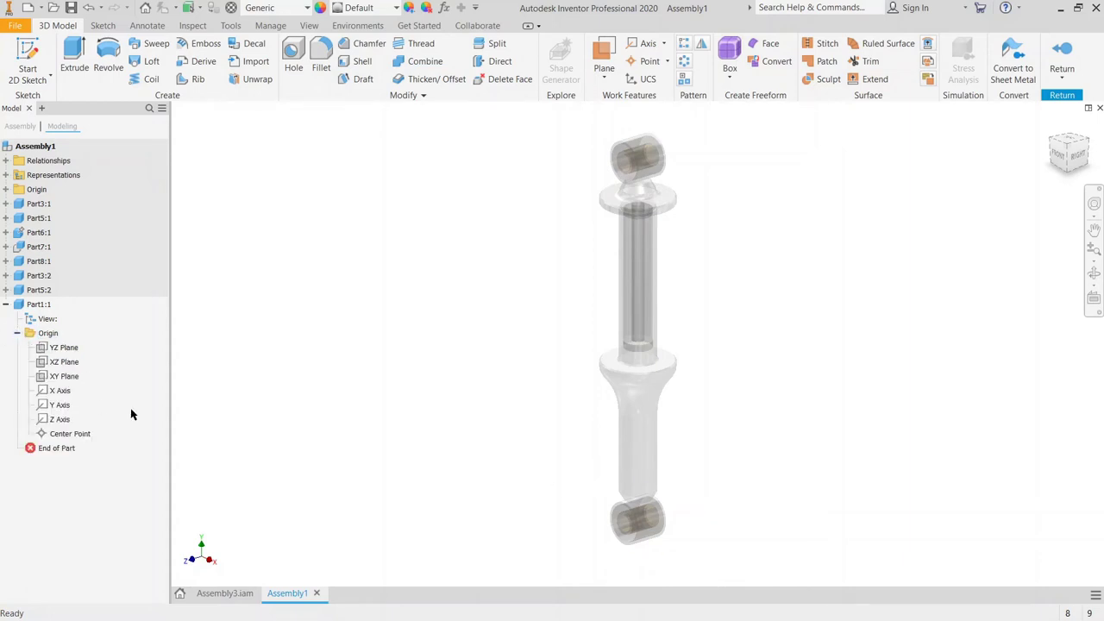
click(69, 362)
right_click(69, 362)
click(65, 347)
right_click(67, 347)
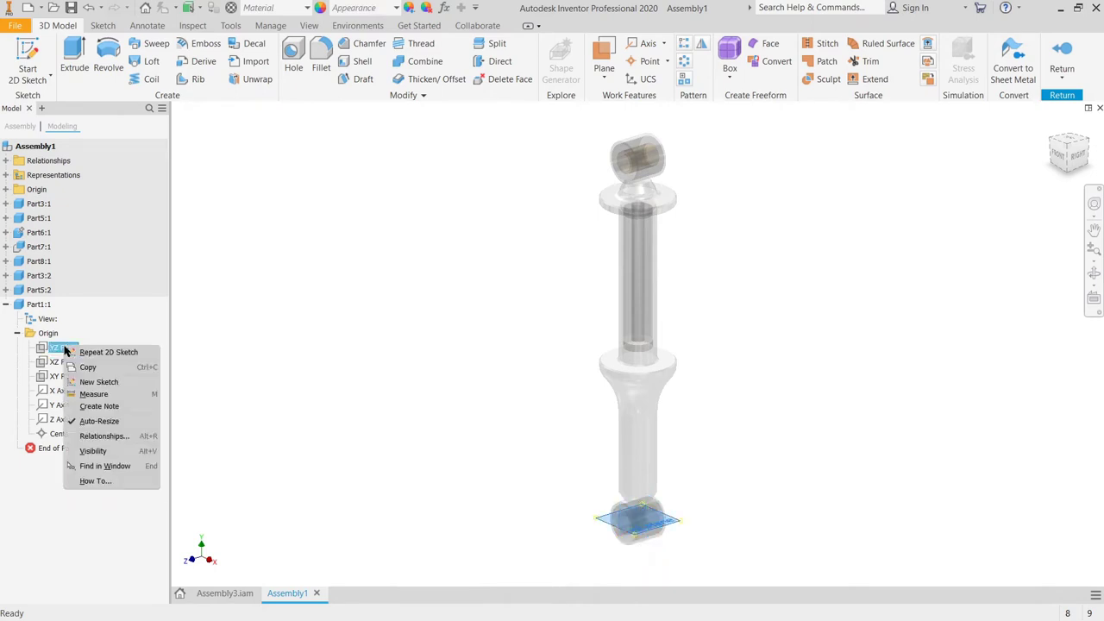
click(91, 451)
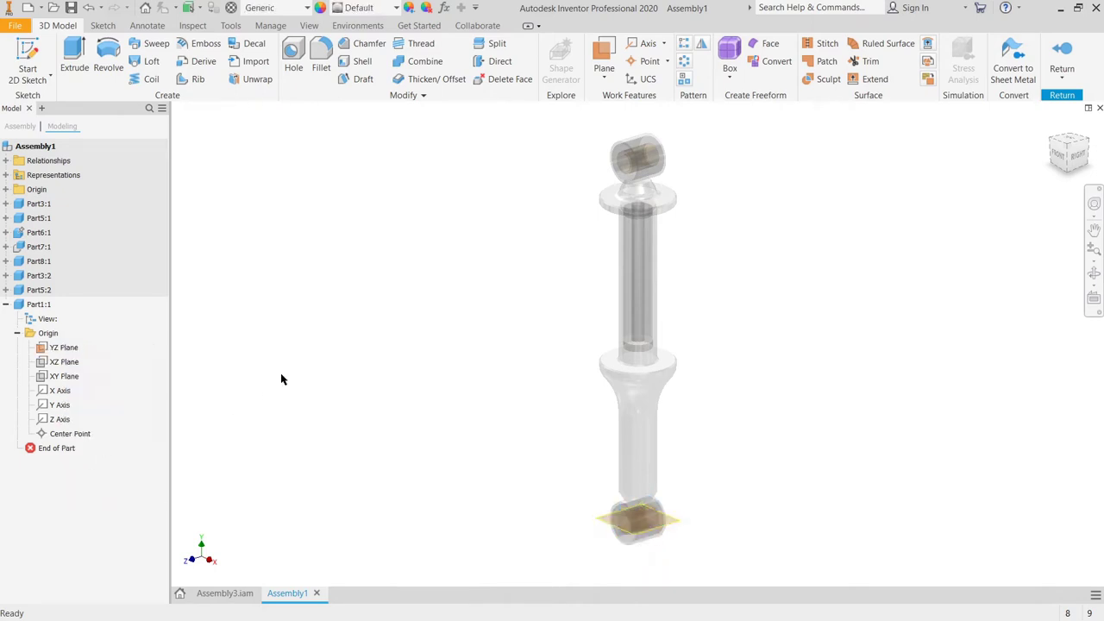
Step: Measure the distance from the new part's YZ plane up to the lower flange's top face
click(192, 25)
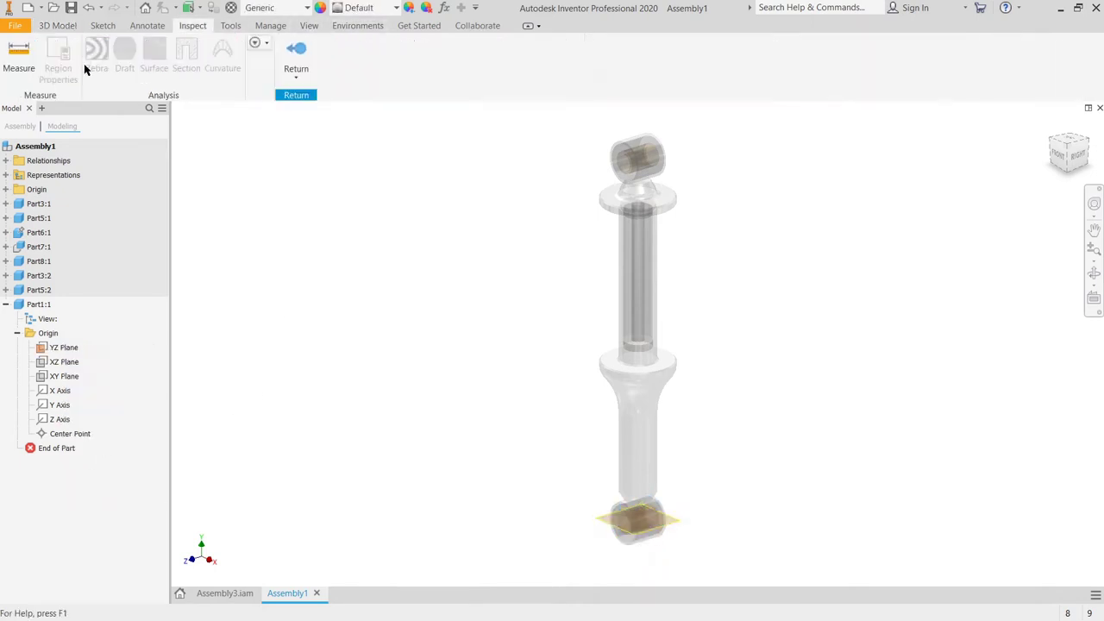
key(m)
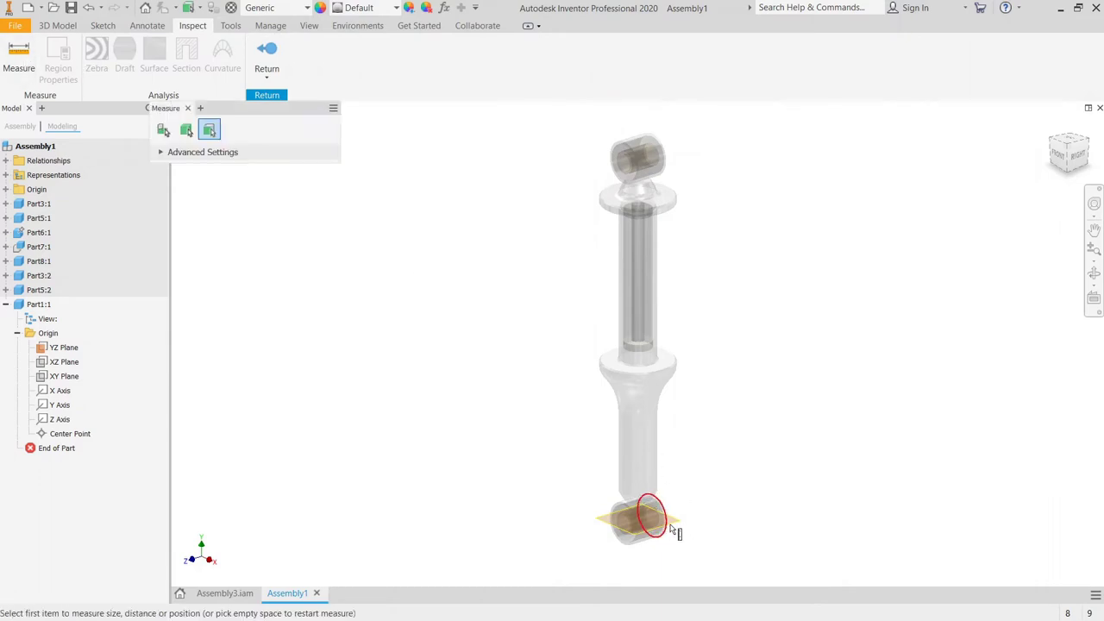
click(678, 523)
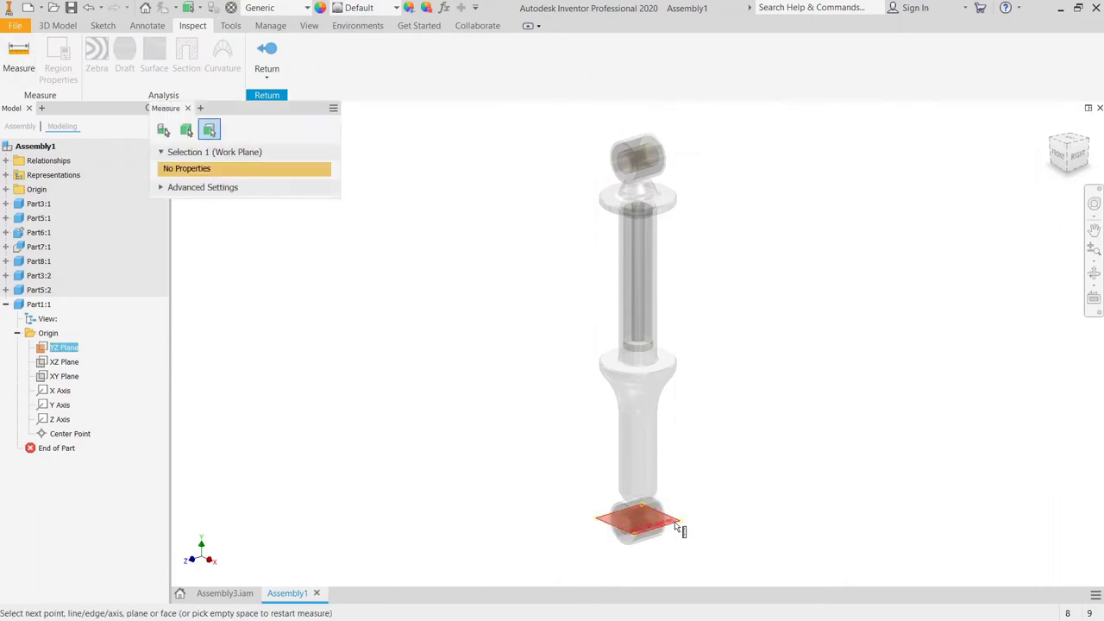
click(672, 367)
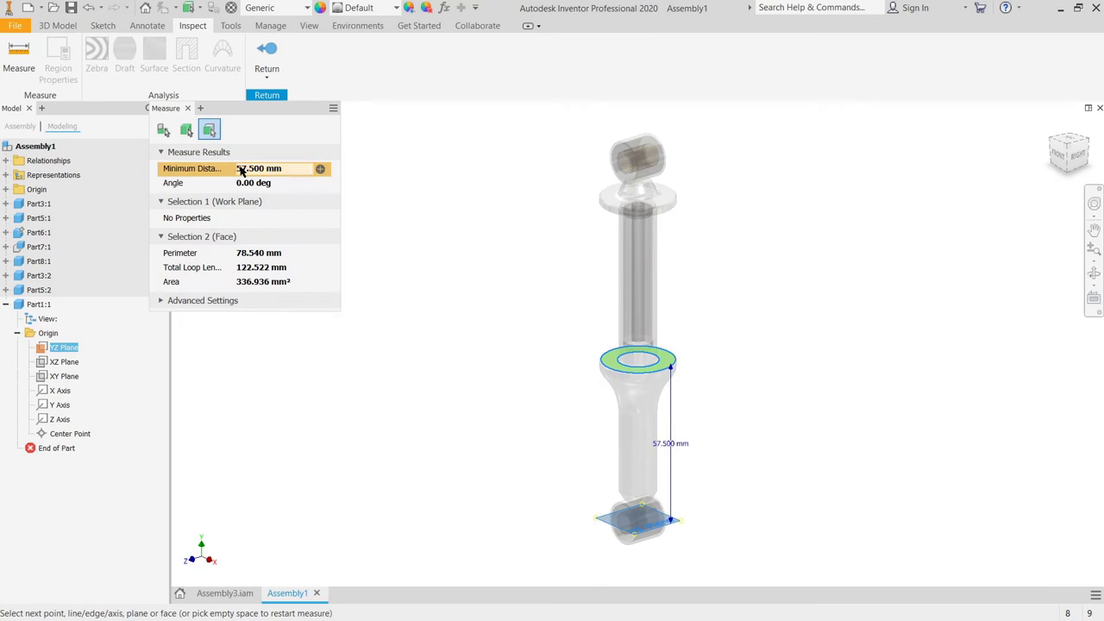
click(395, 197)
click(273, 54)
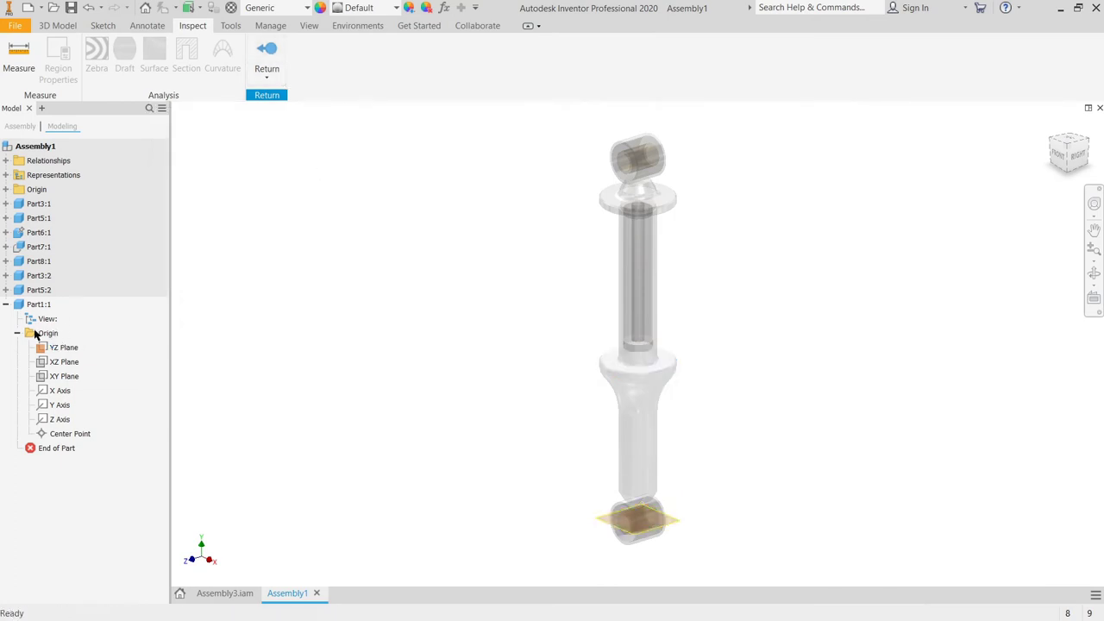
Step: Create a work plane offset 57.5 mm from the YZ plane, level with the lower flange's top face
click(58, 25)
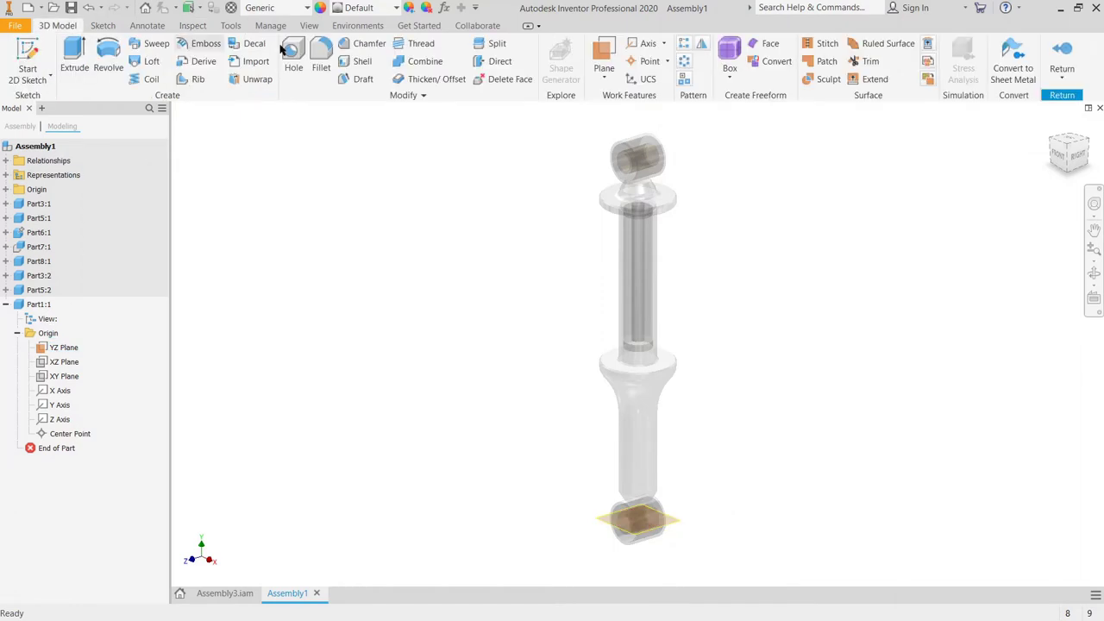
click(603, 57)
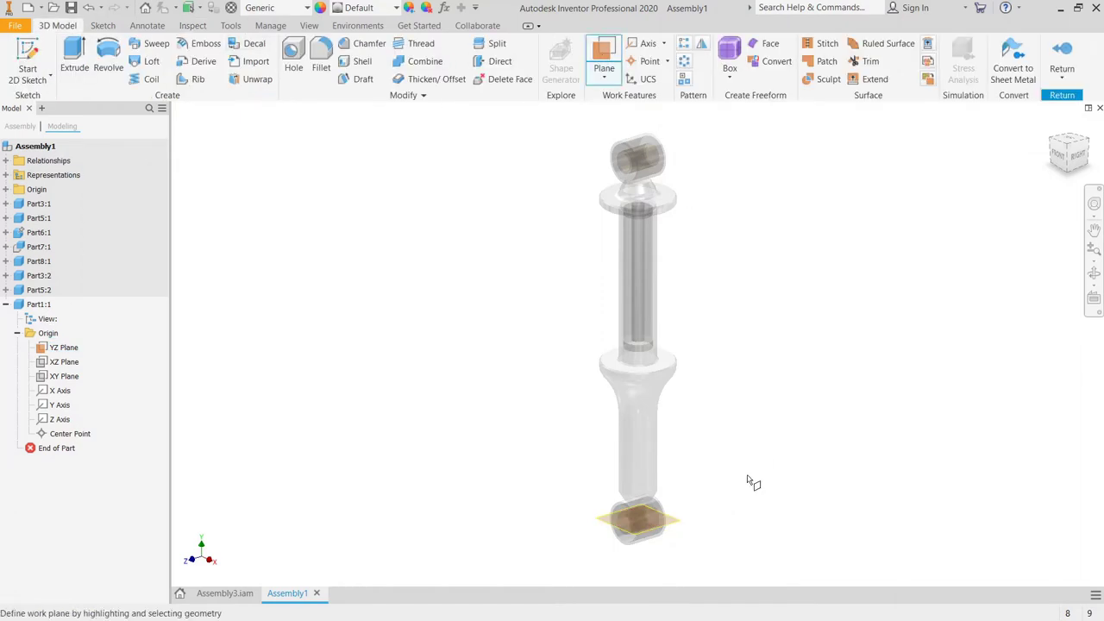
click(678, 523)
text(57.5)
key(Return)
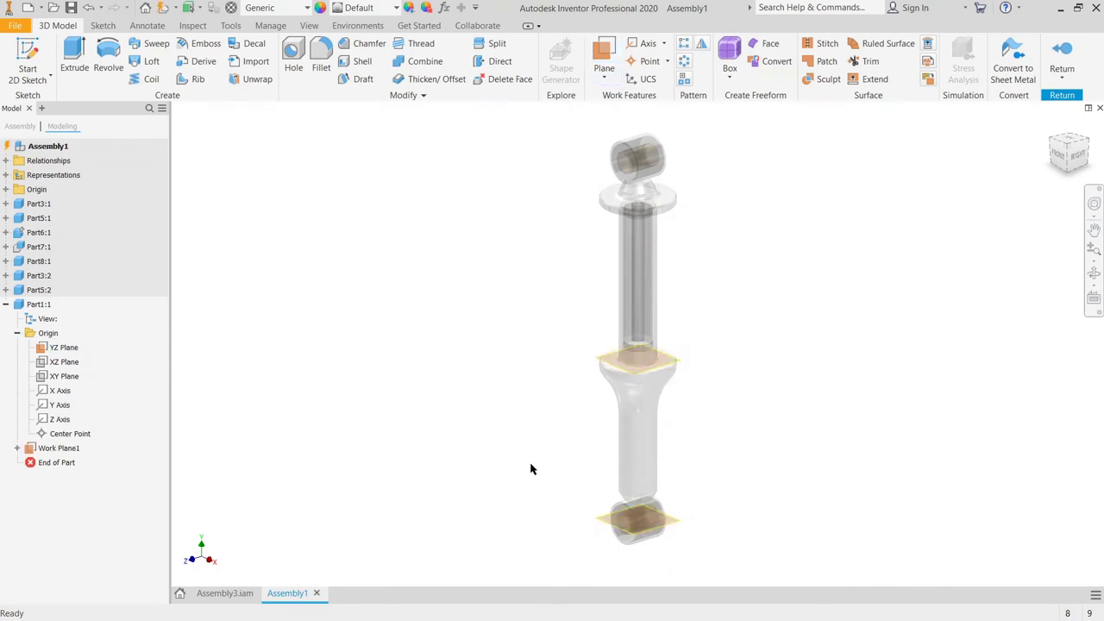
Step: Hide the new part's YZ plane and start a 2D sketch on the offset work plane
right_click(65, 347)
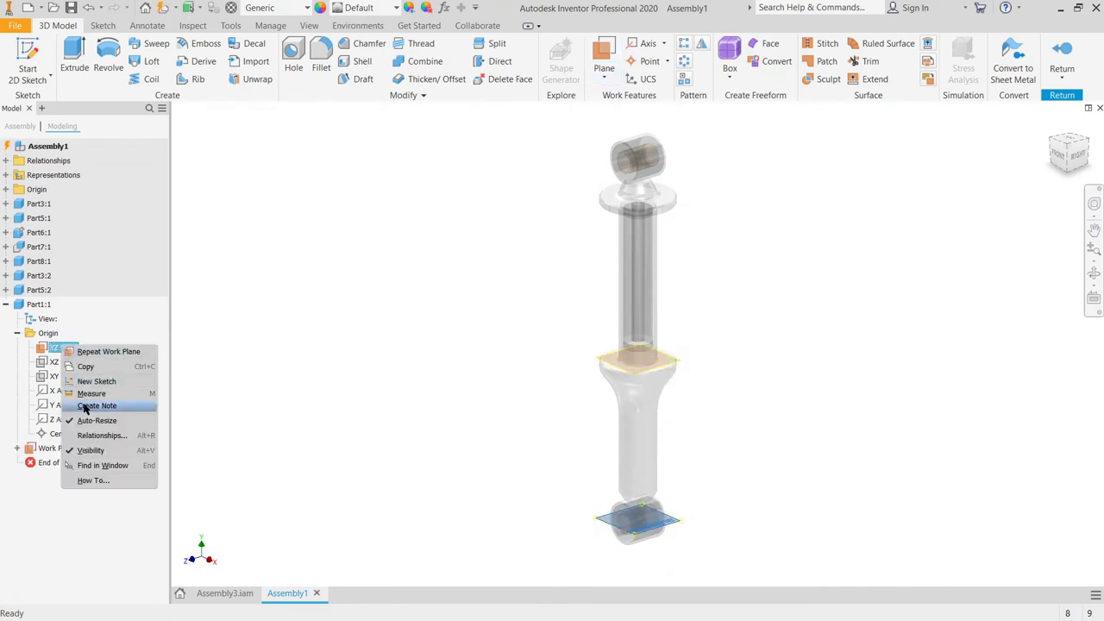
click(89, 449)
click(77, 448)
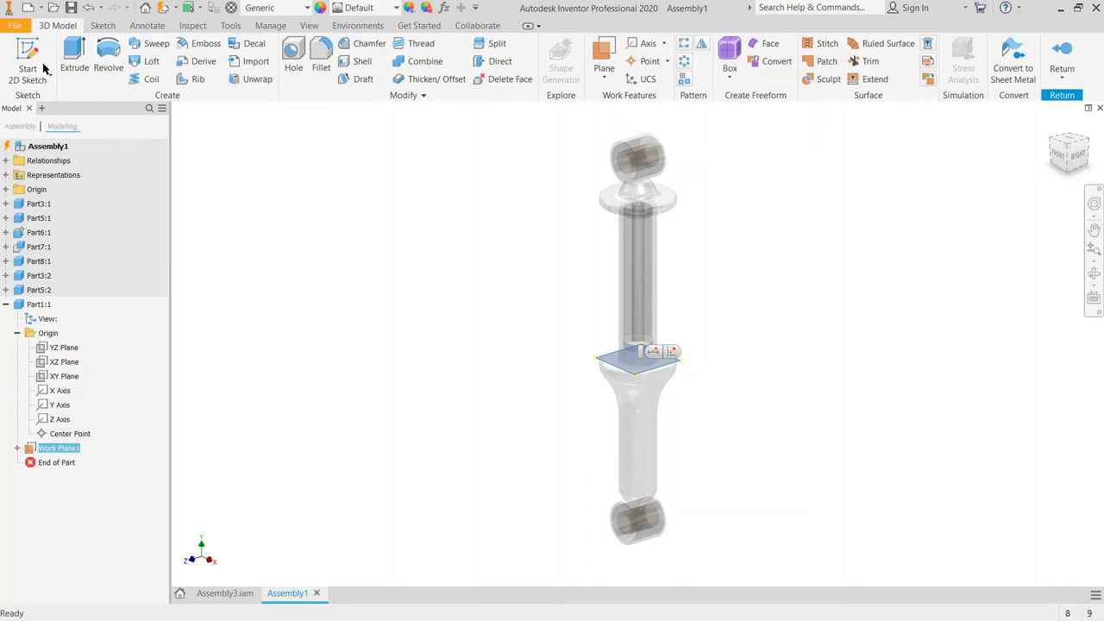
key(Page_Up)
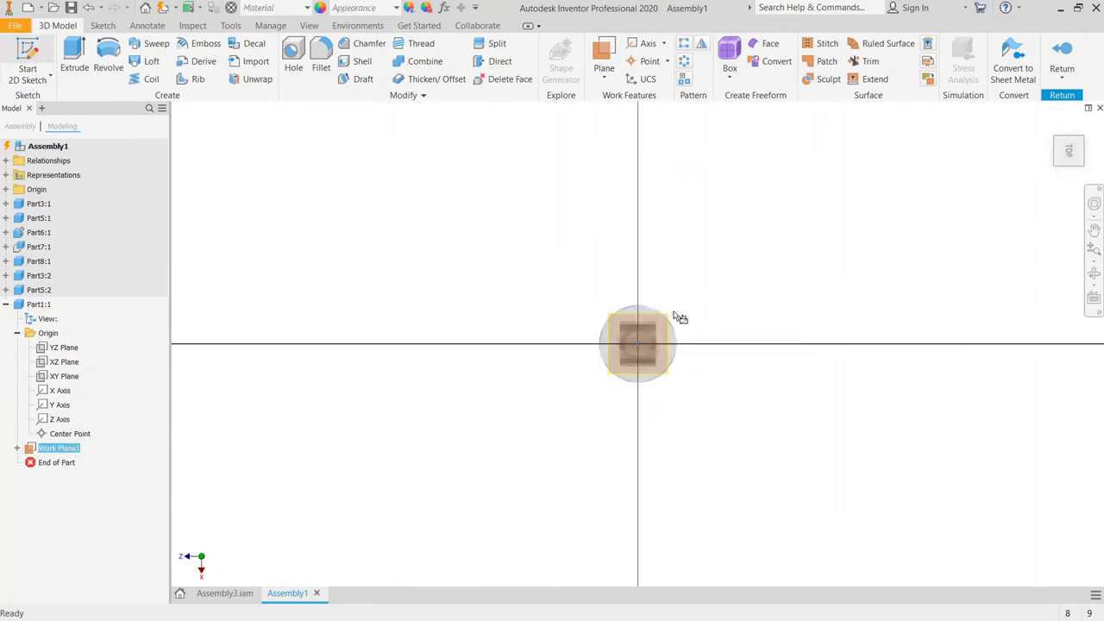
click(680, 317)
Step: Draw a 23 mm diameter circle centred on the sketch origin and finish the sketch
click(104, 61)
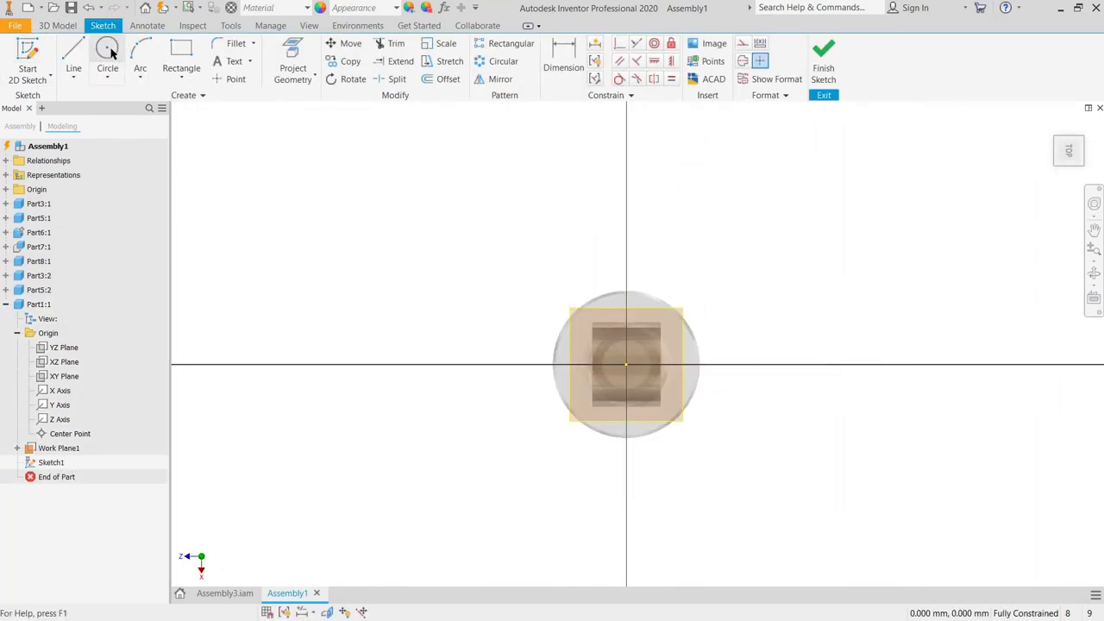
click(627, 364)
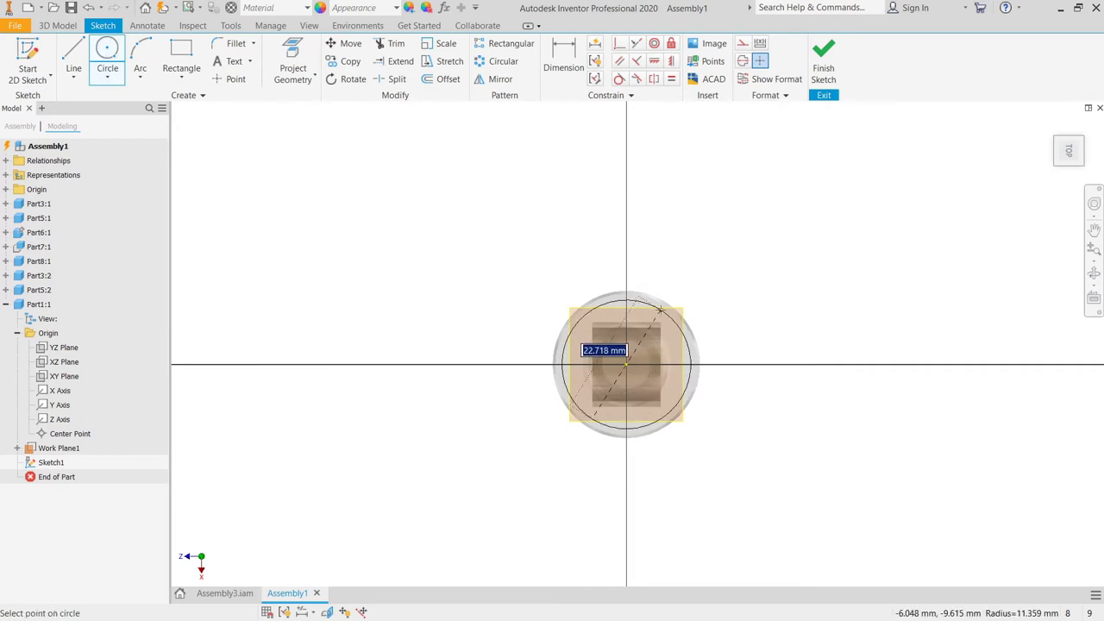
text(23)
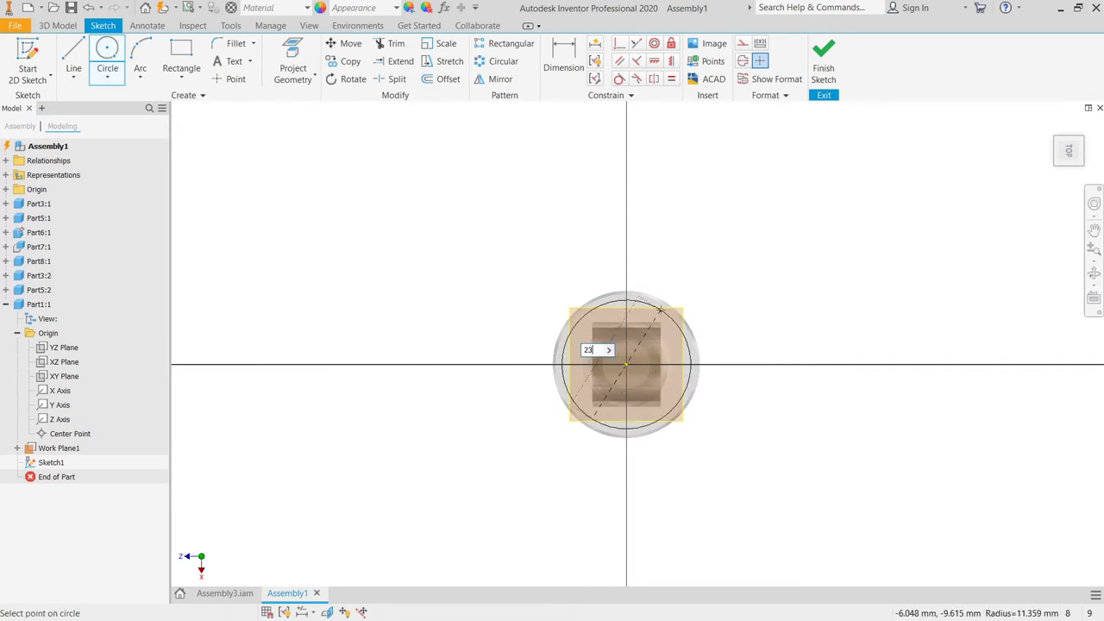
click(660, 309)
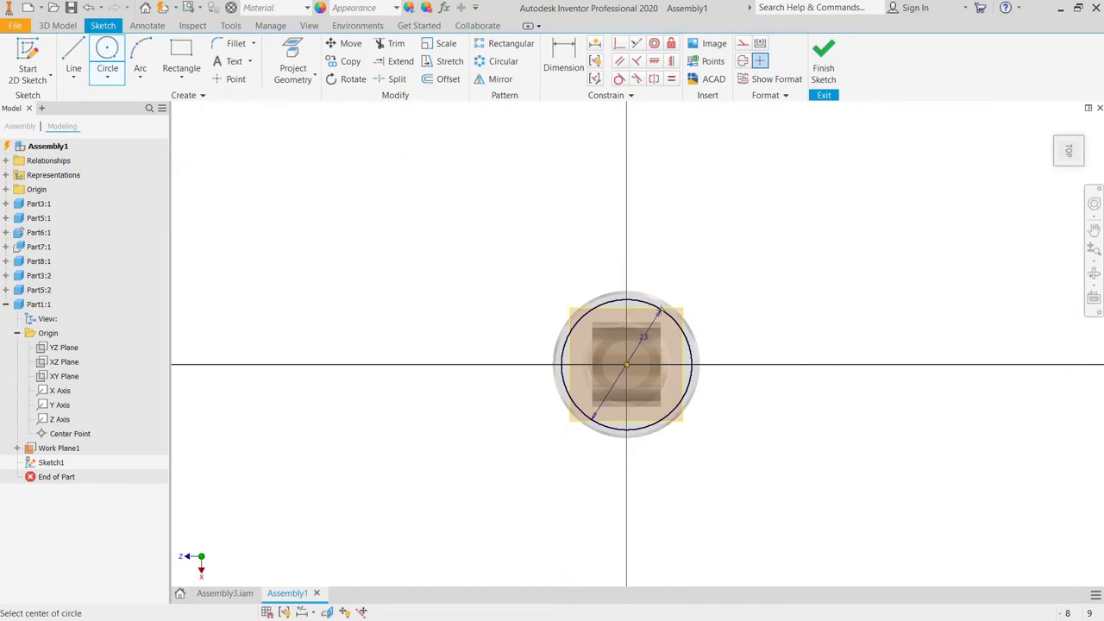
click(820, 76)
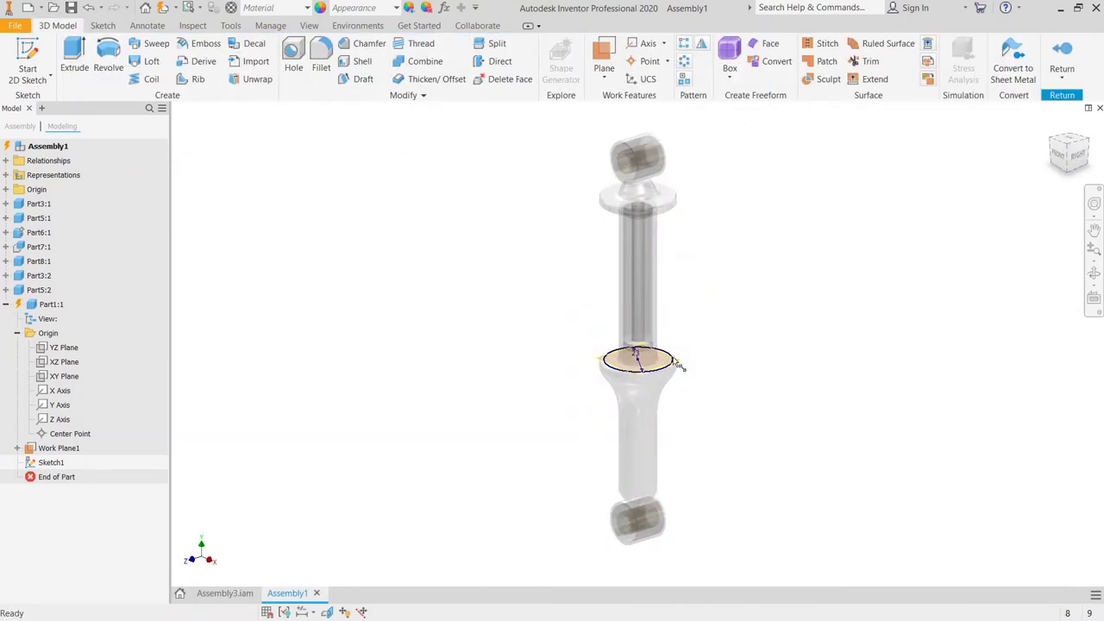
Step: Extrude the circle 56 mm upward so the cylinder reaches the underside of the upper flange
scroll(659, 349, up, 3)
click(74, 57)
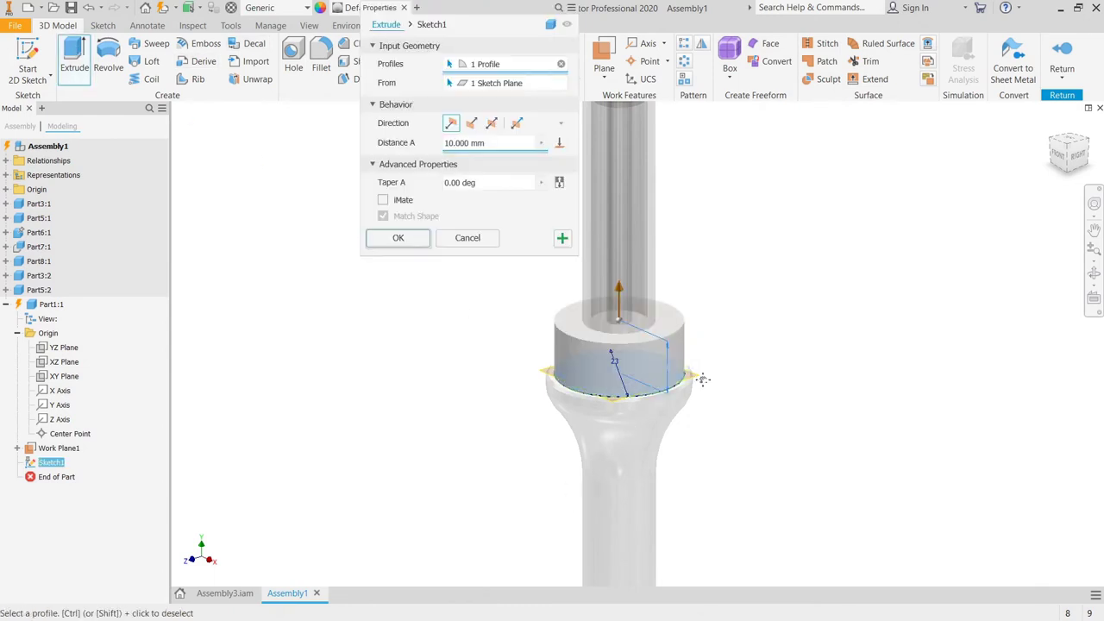
middle_drag(697, 377, 722, 456)
drag(670, 440, 697, 195)
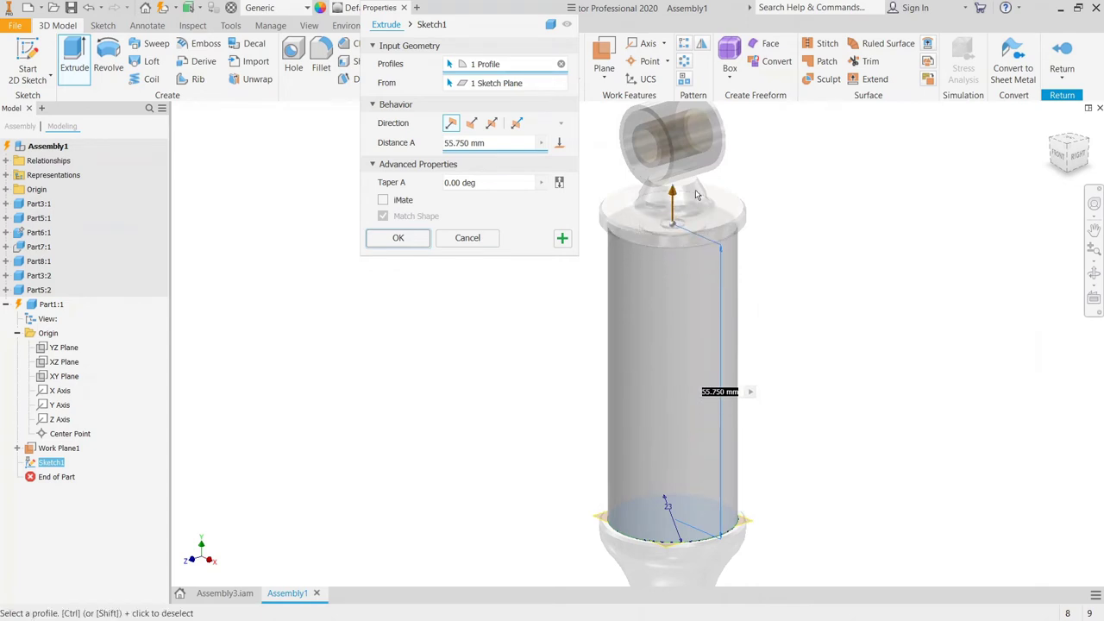
click(1057, 157)
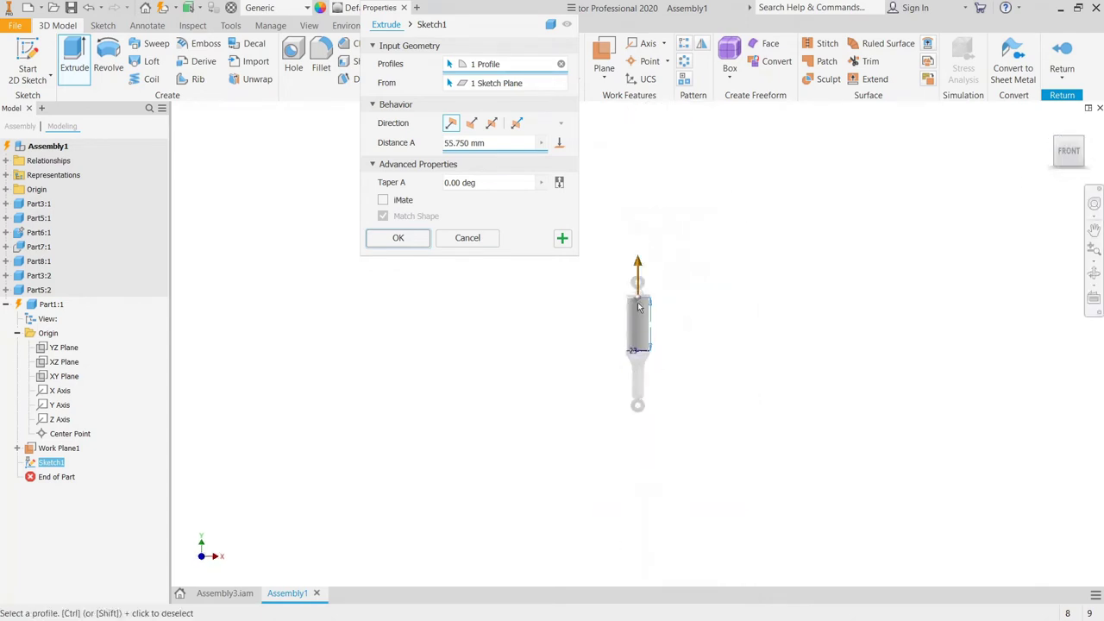
scroll(638, 306, up, 10)
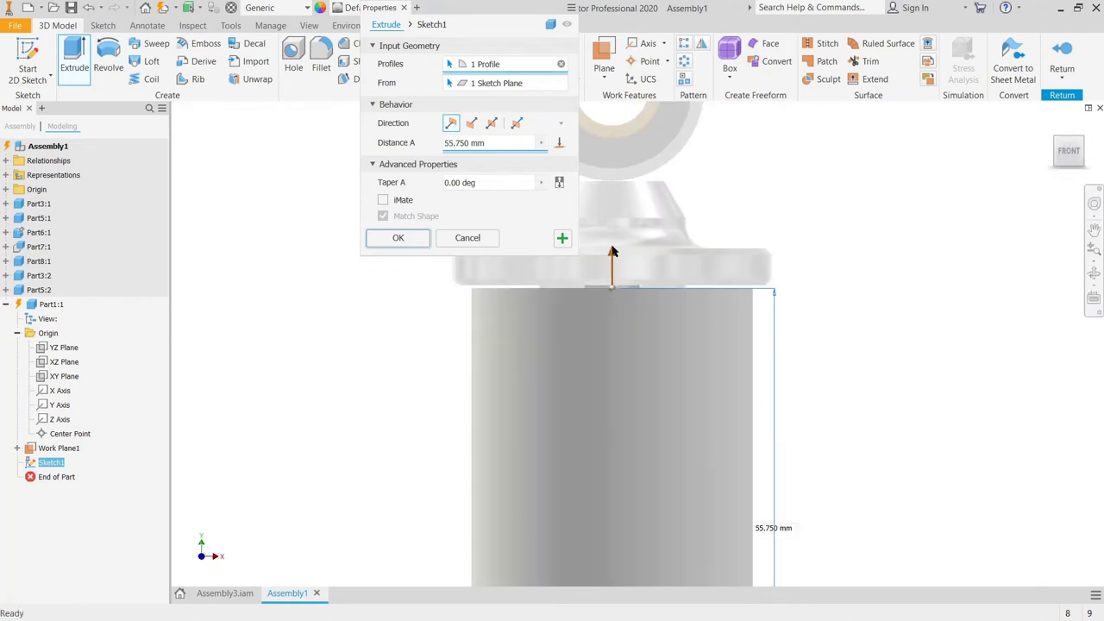
drag(611, 251, 612, 251)
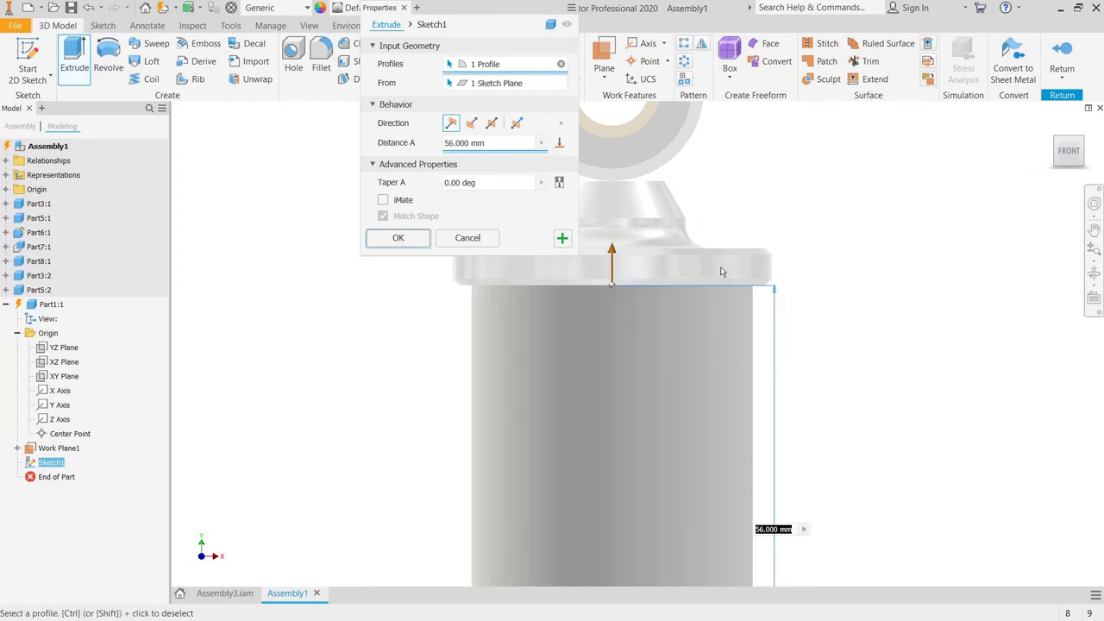
click(387, 239)
Step: Start a sketch on the new part's XZ plane and slice the graphics at the sketch plane
scroll(658, 257, down, 5)
key(F4)
drag(691, 314, 641, 411)
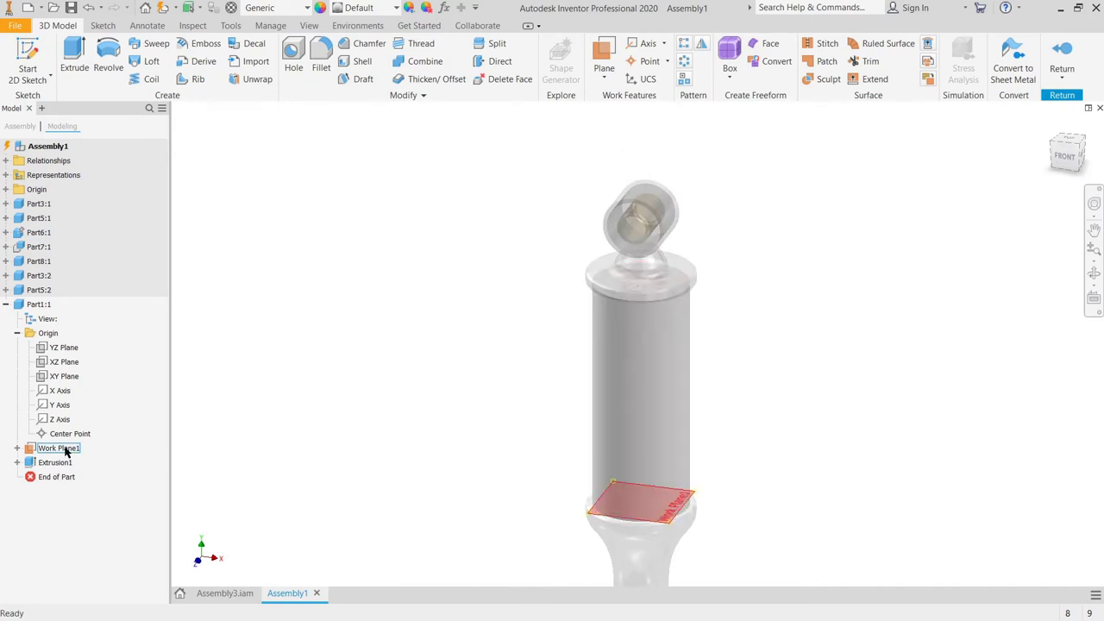
key(F5)
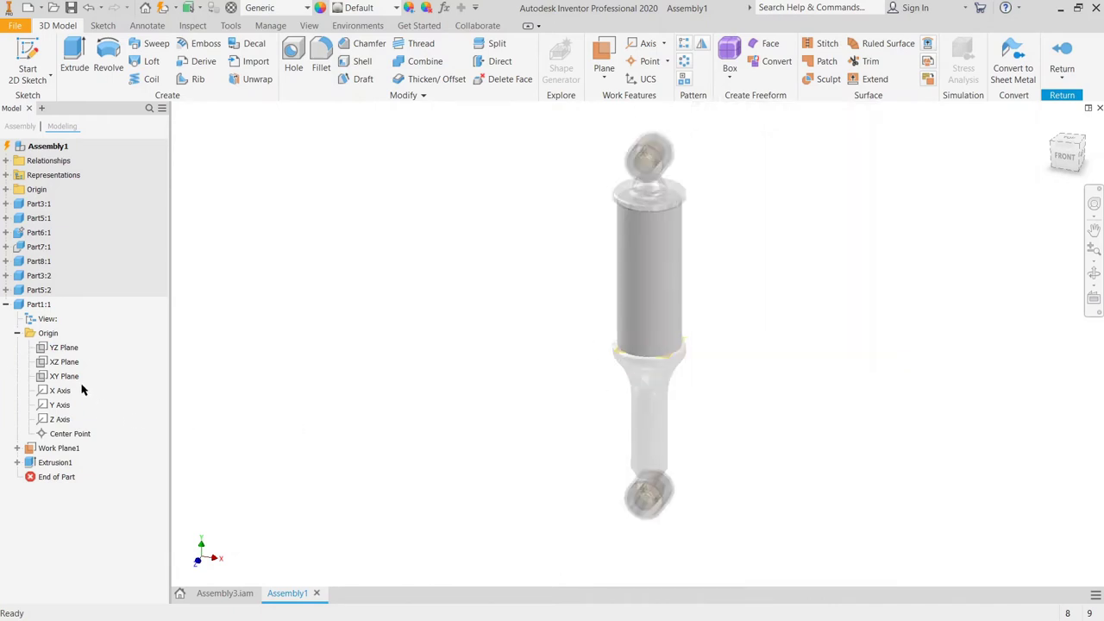
click(65, 362)
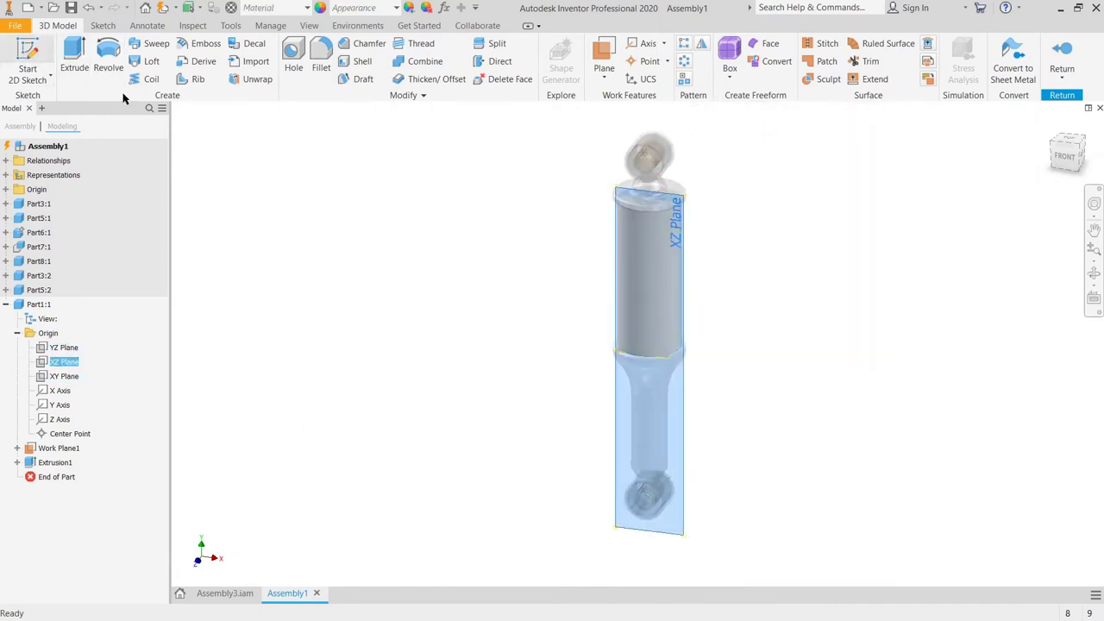
click(27, 53)
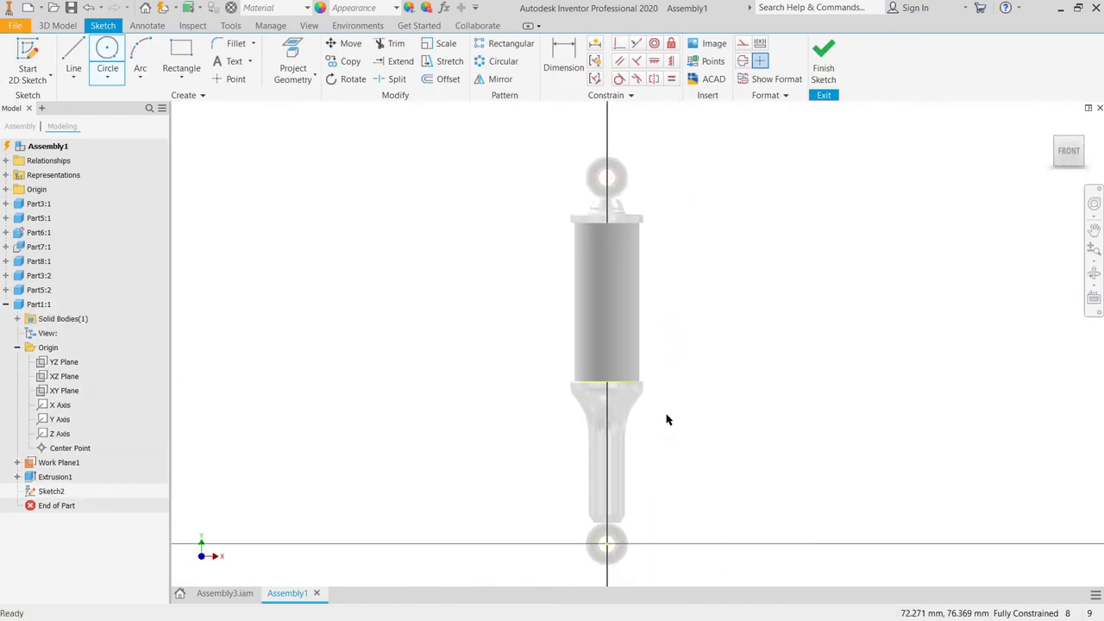
key(Escape)
scroll(612, 413, down, 3)
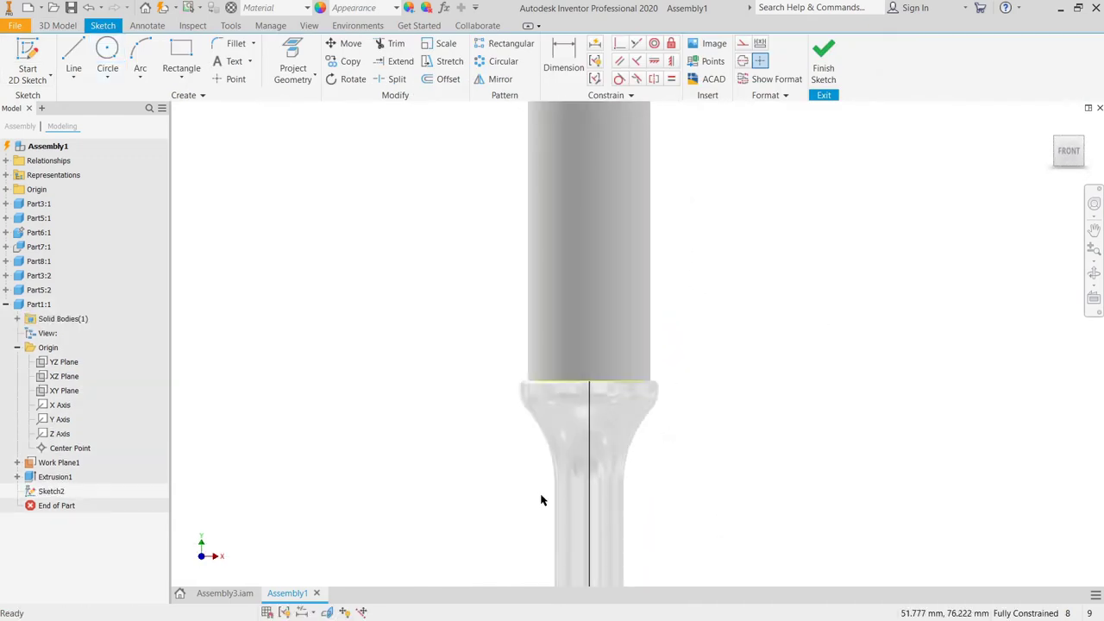
click(328, 613)
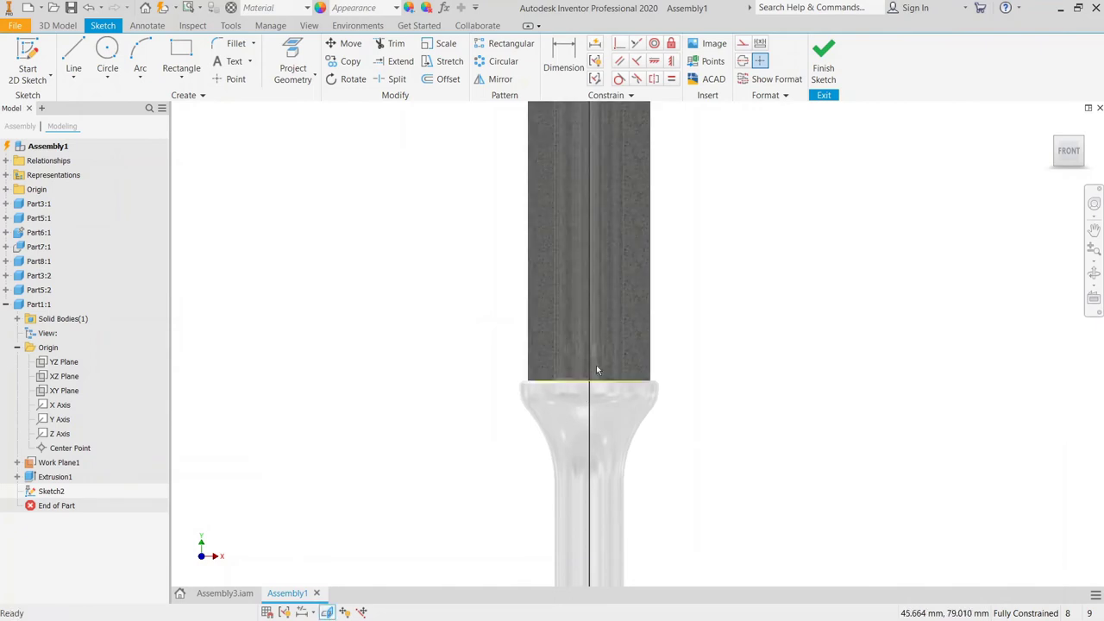
middle_drag(687, 443, 685, 399)
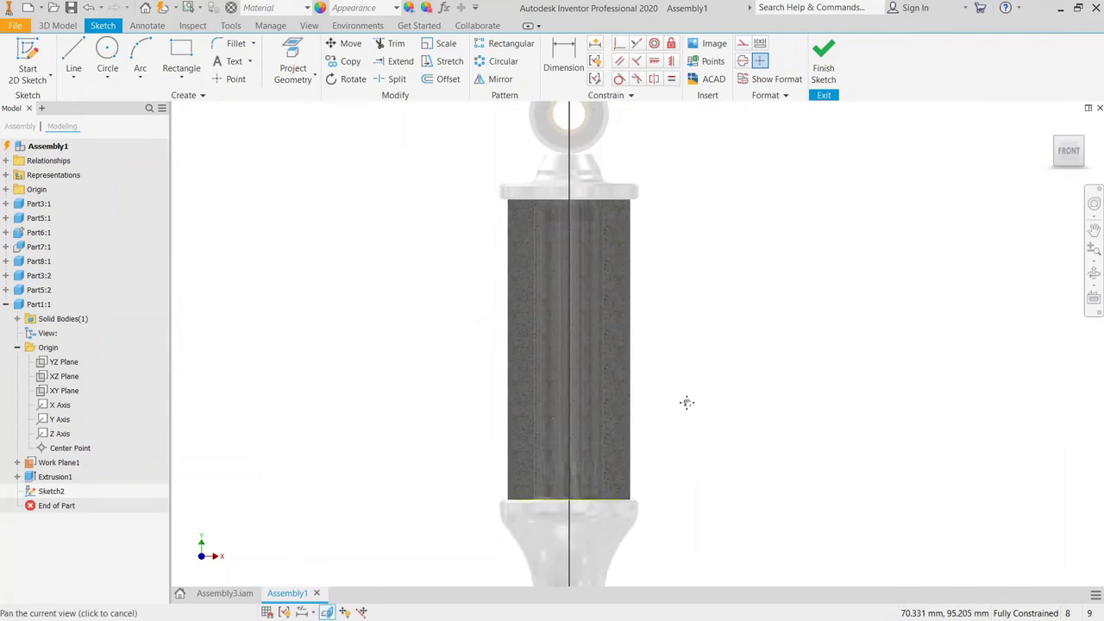
Step: Project the cylinder's cut edges into the sketch and convert them to construction lines
click(292, 74)
click(249, 127)
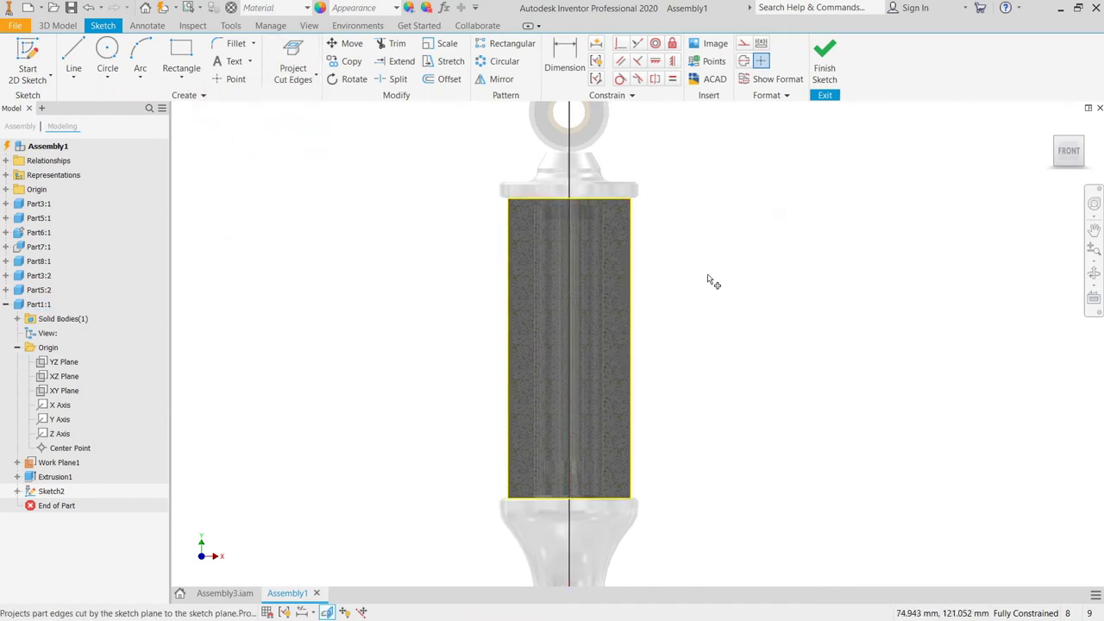
mouse_move(433, 171)
mouse_down()
mouse_move(665, 503)
mouse_move(680, 541)
mouse_up()
click(743, 43)
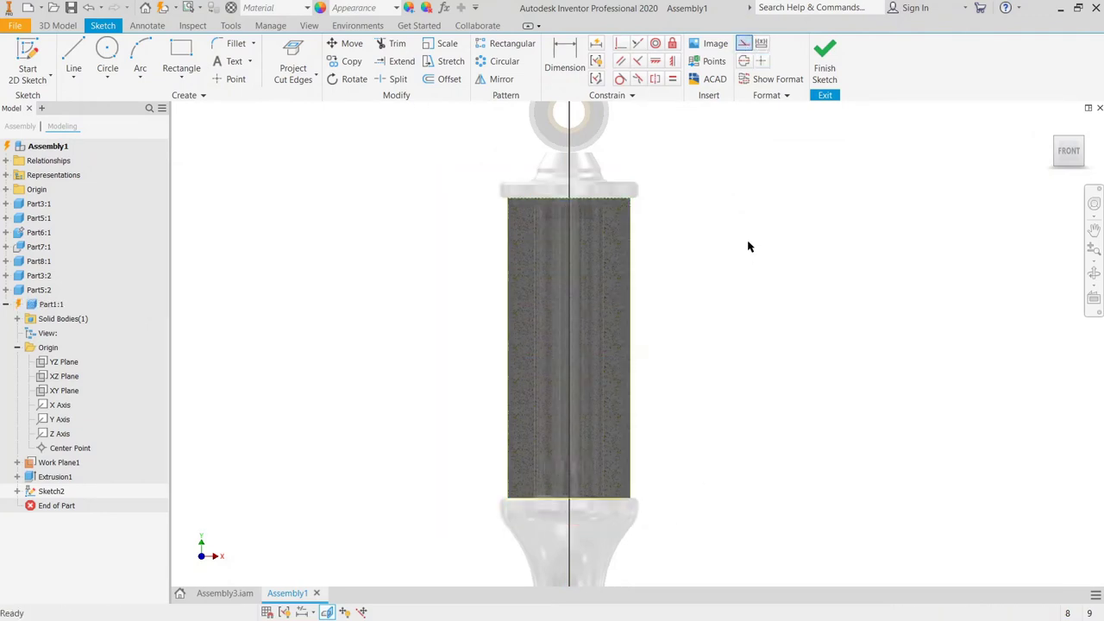
Step: Add a driven dimension for the cylinder's height along its projected side edge
middle_drag(680, 256, 661, 227)
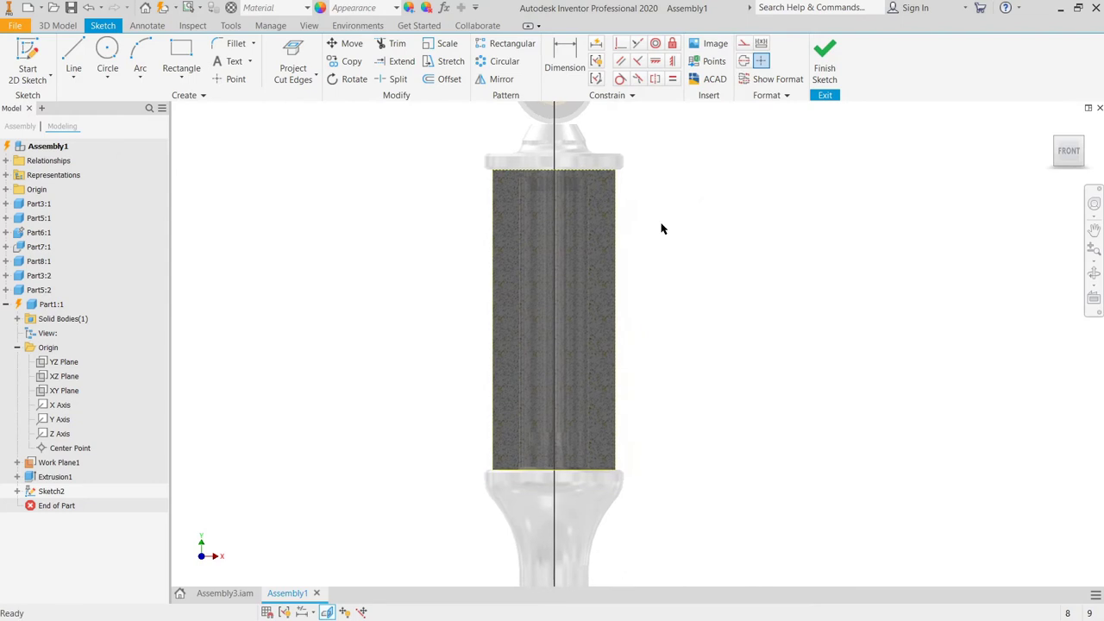
click(564, 54)
click(616, 240)
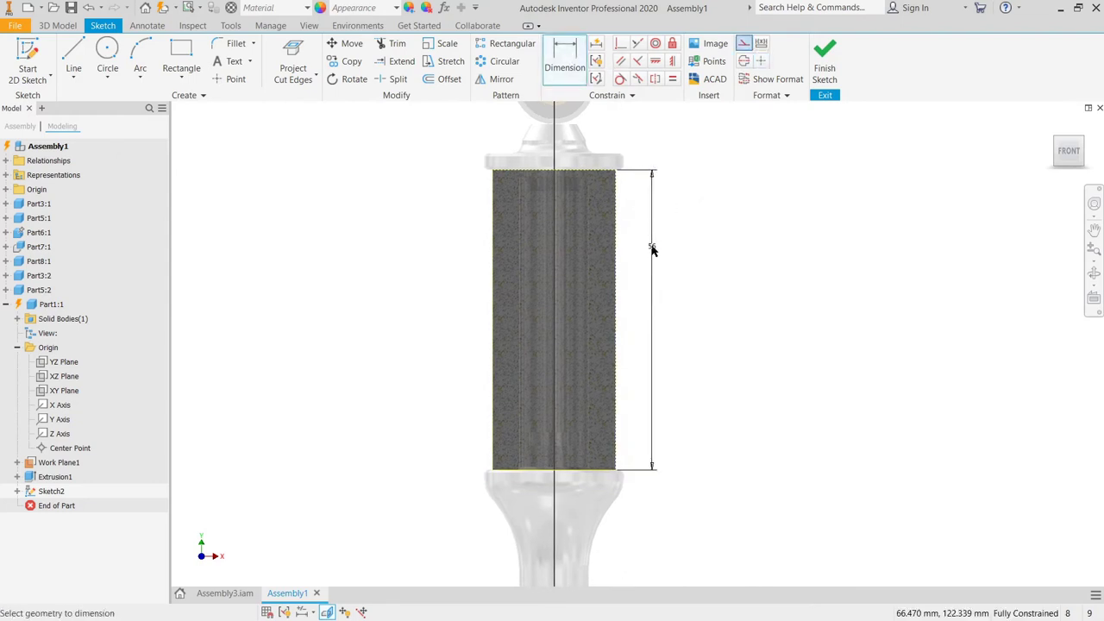
click(653, 249)
click(293, 131)
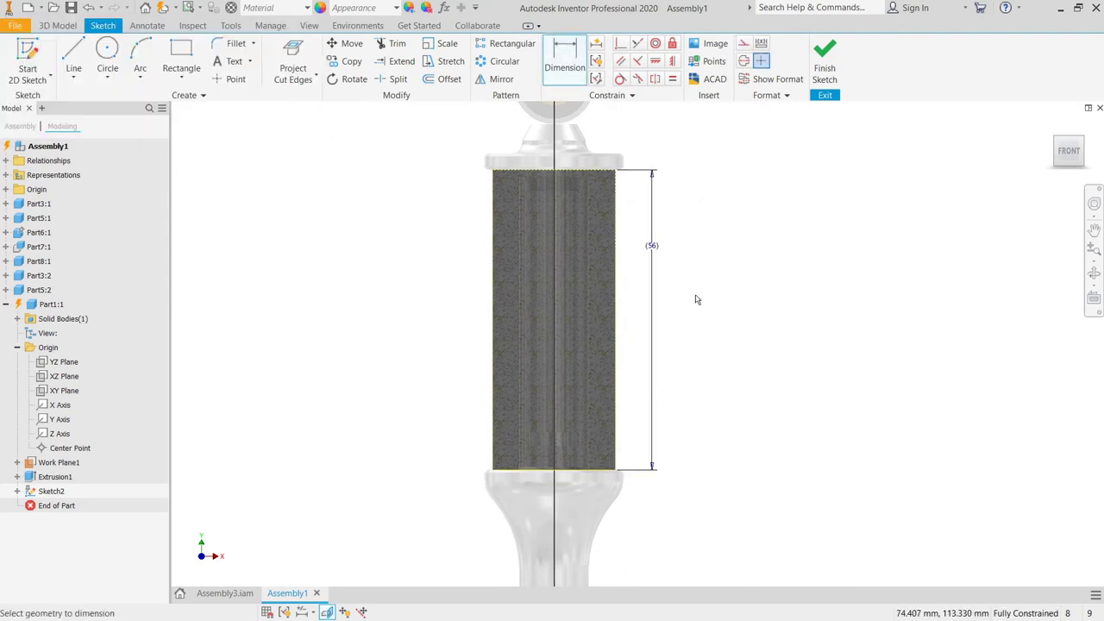
key(Escape)
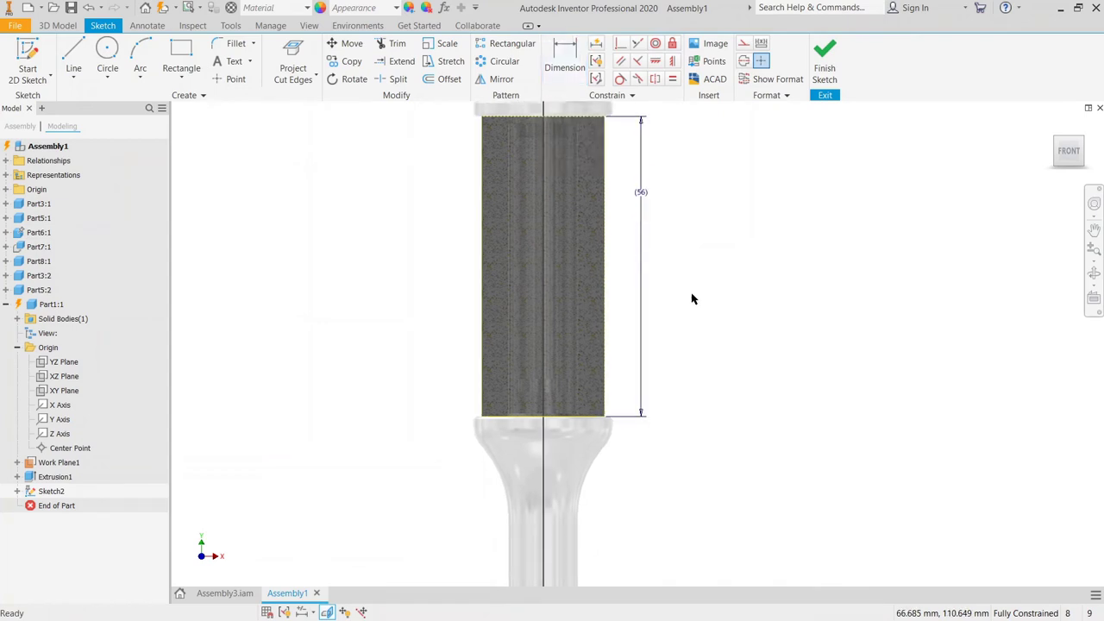
Step: Draw a 3 mm diameter circle just below the cylinder's bottom edge, near its outer corner
click(107, 53)
scroll(617, 439, up, 3)
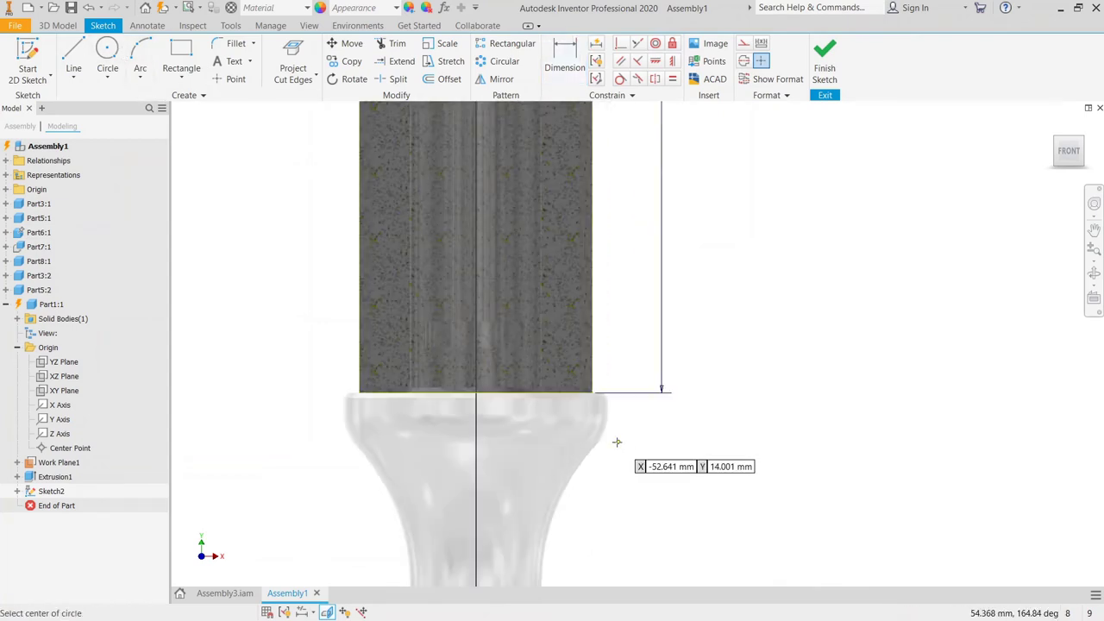
click(570, 416)
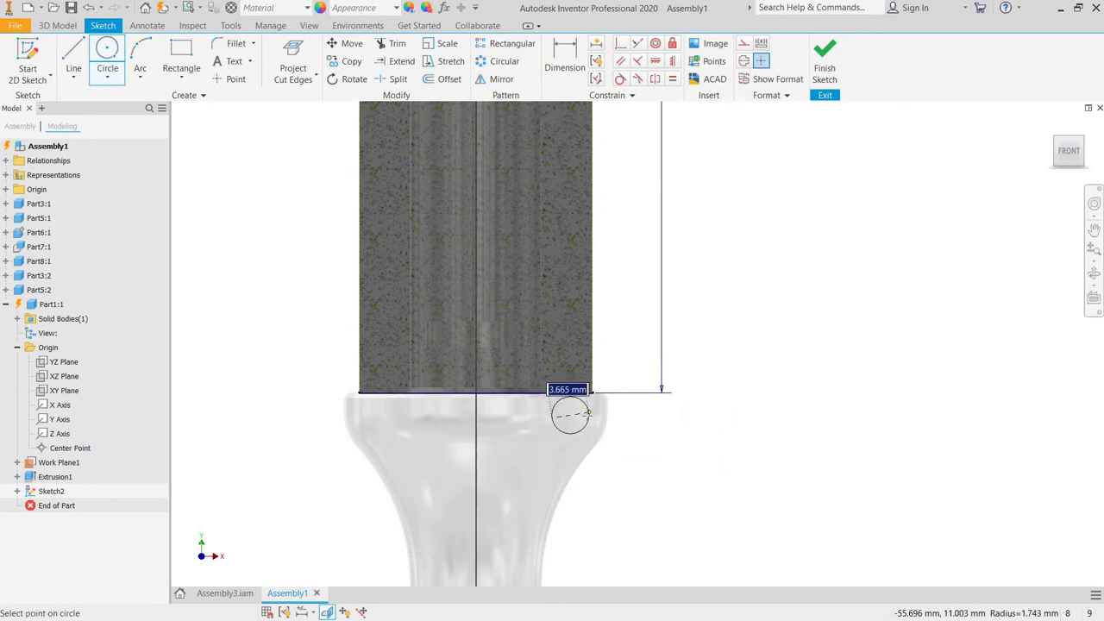
click(586, 416)
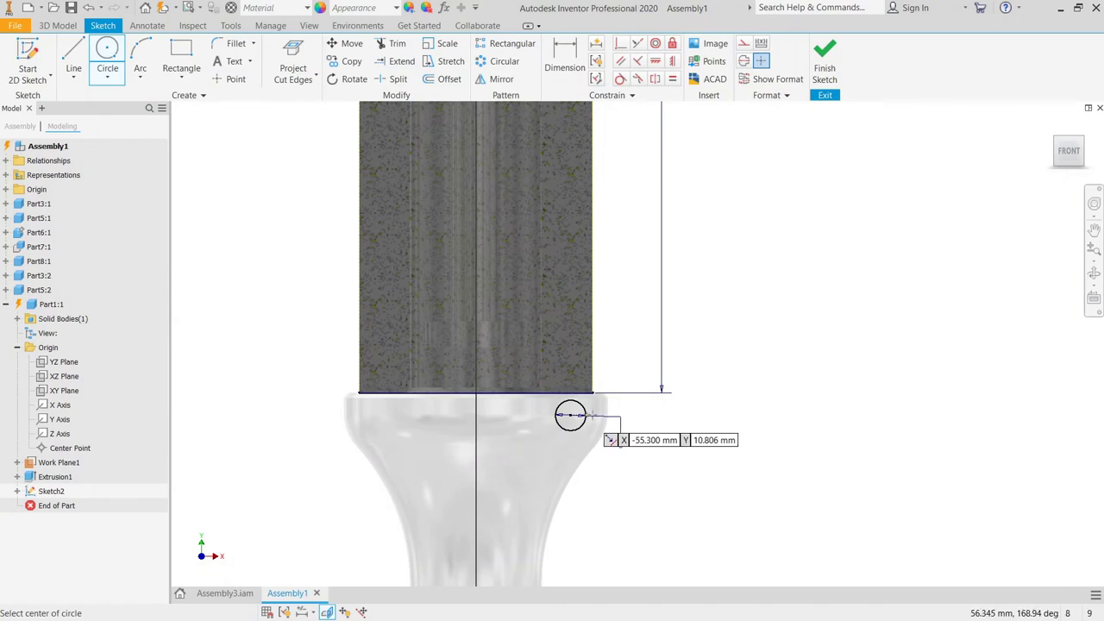
Step: Make the small circle's centre coincident with the cylinder's projected bottom edge
click(574, 60)
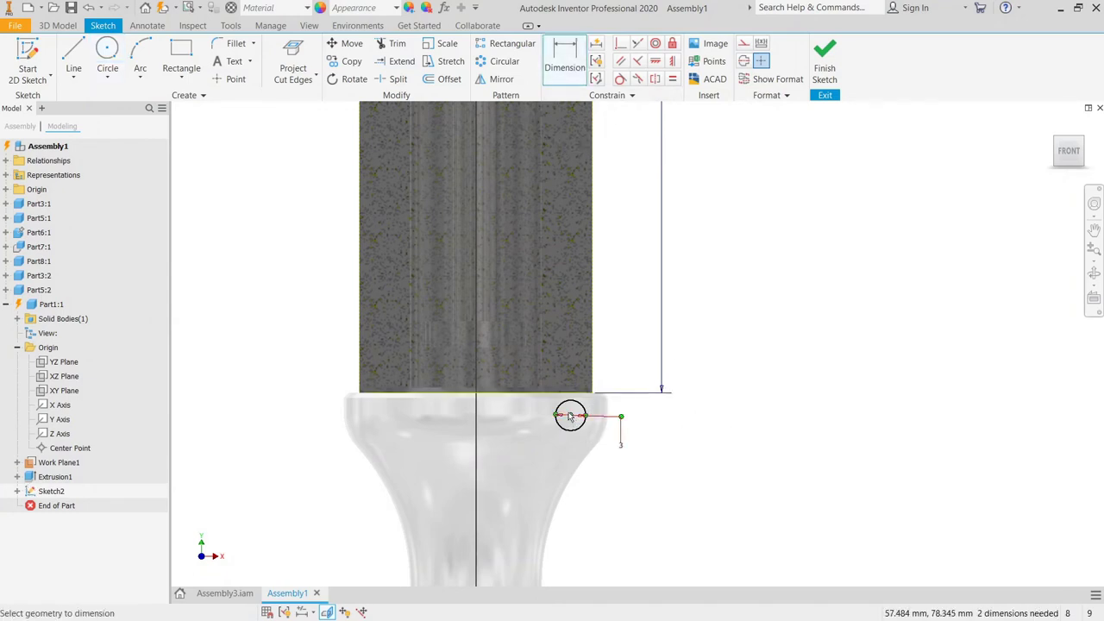
key(Escape)
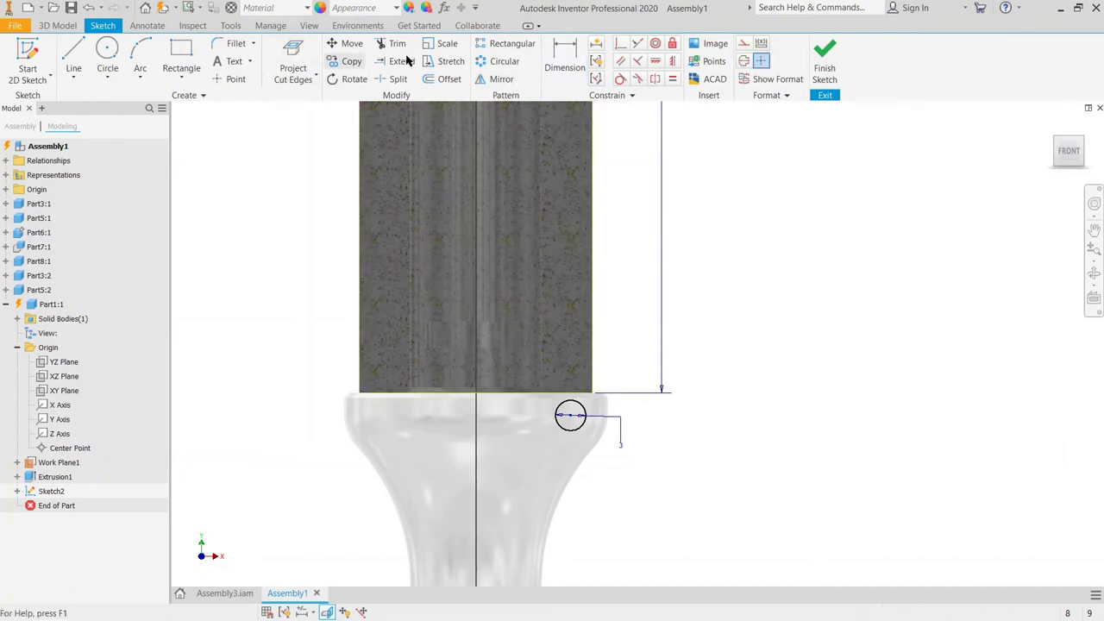
click(621, 44)
click(570, 417)
click(558, 392)
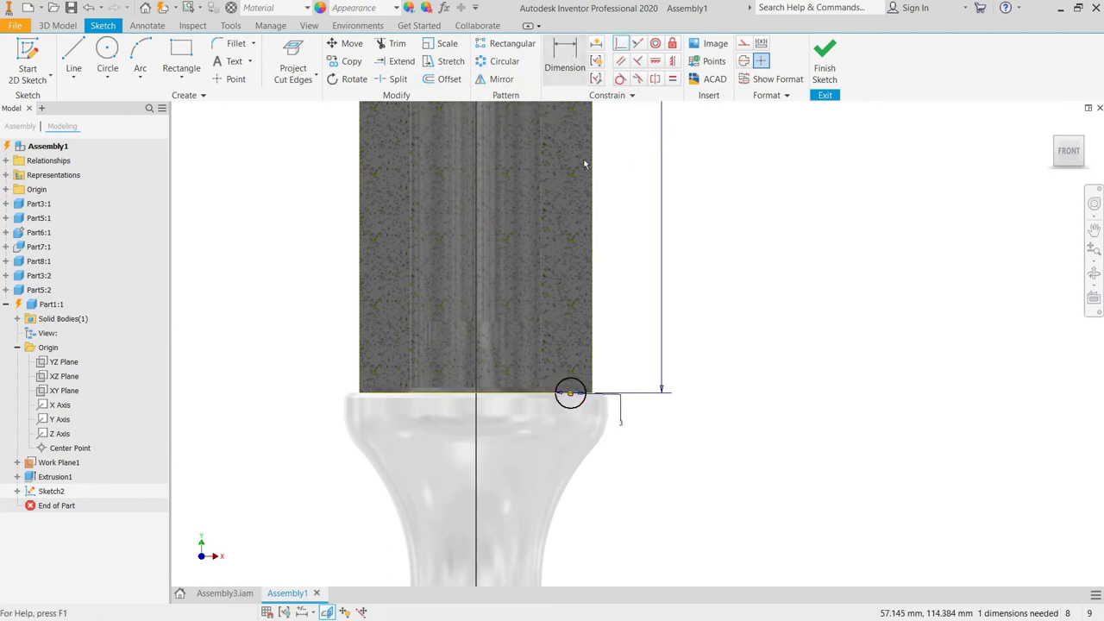
Step: Dimension the small circle's centre horizontally from the vertical centre line and set the distance to 11 mm
key(d)
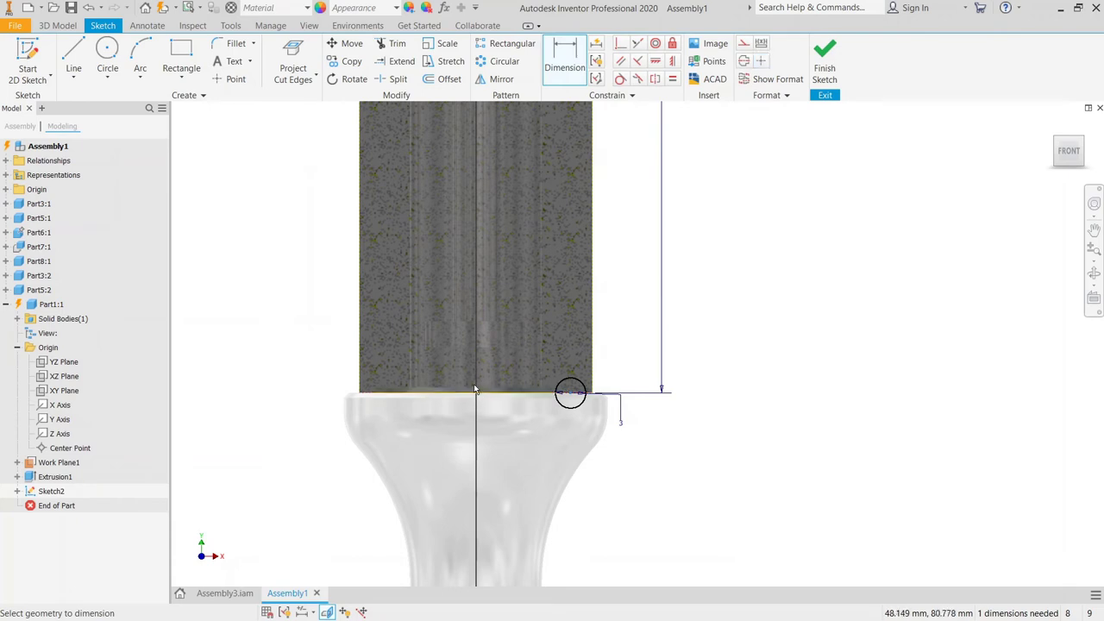
scroll(479, 394, up, 2)
scroll(485, 384, down, 6)
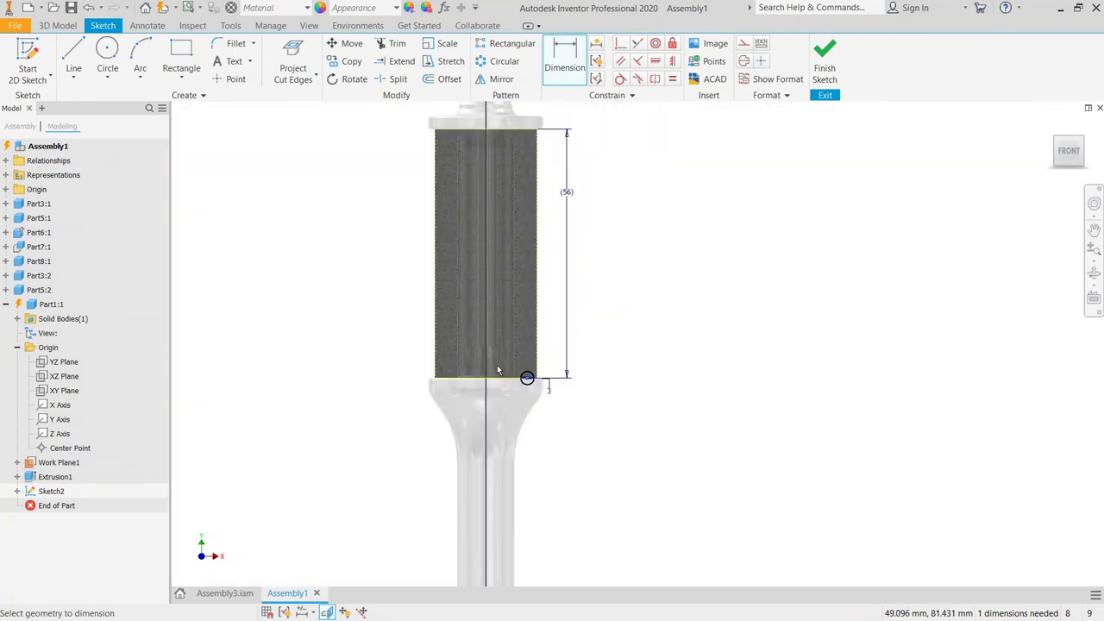
scroll(505, 371, up, 5)
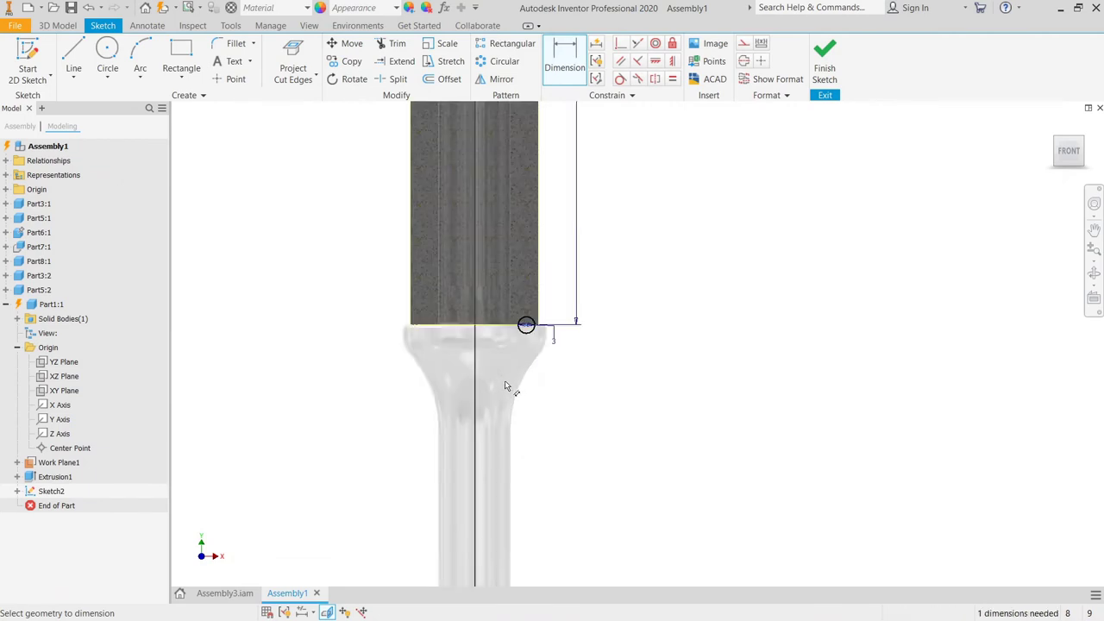
click(475, 345)
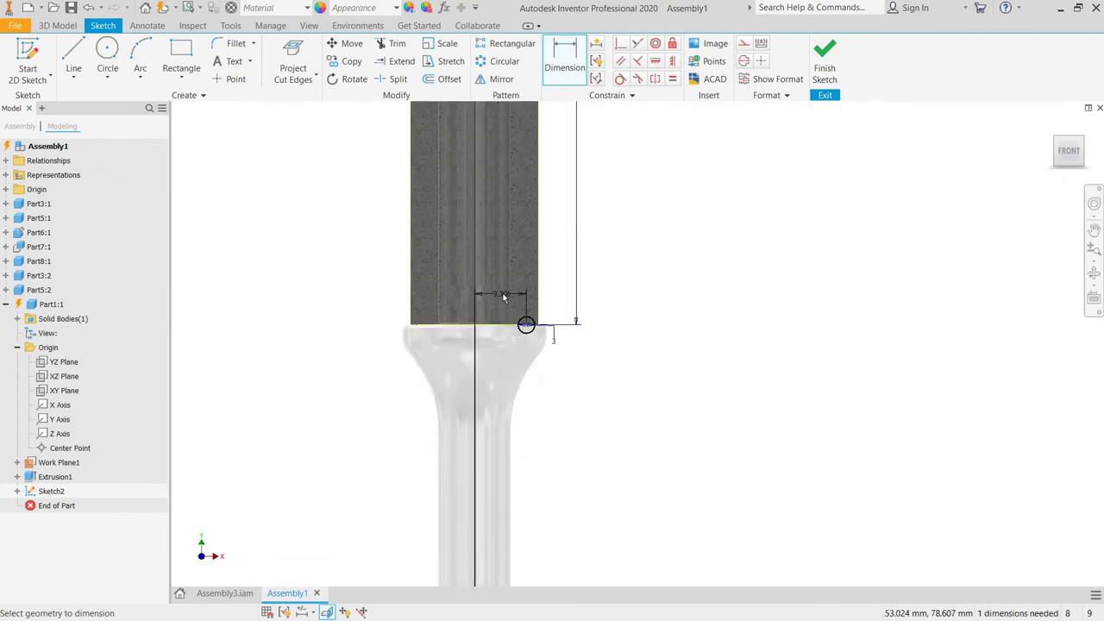
click(505, 295)
scroll(506, 299, up, 2)
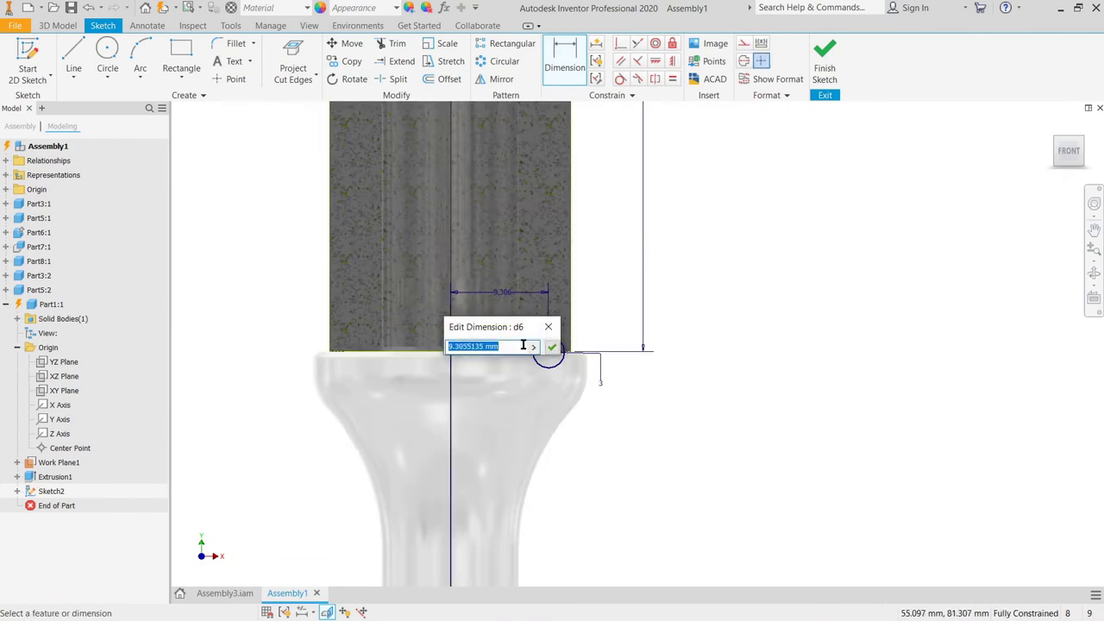
drag(501, 327, 302, 292)
text(11)
key(Return)
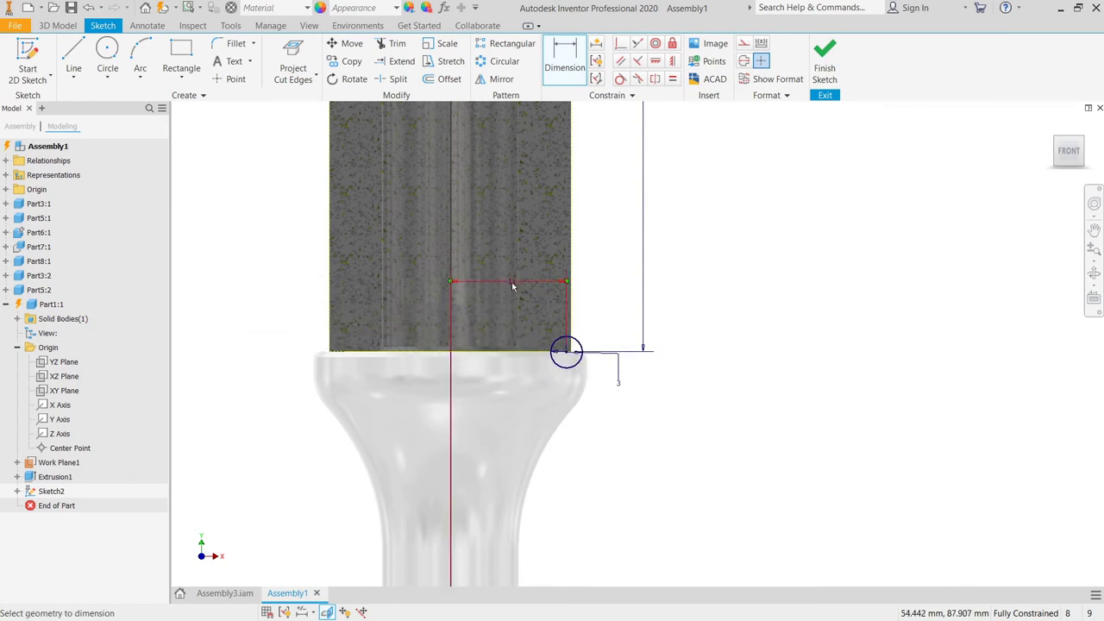
Step: Try 9 mm and 10 mm as the small circle's distance from the vertical centre line
click(511, 282)
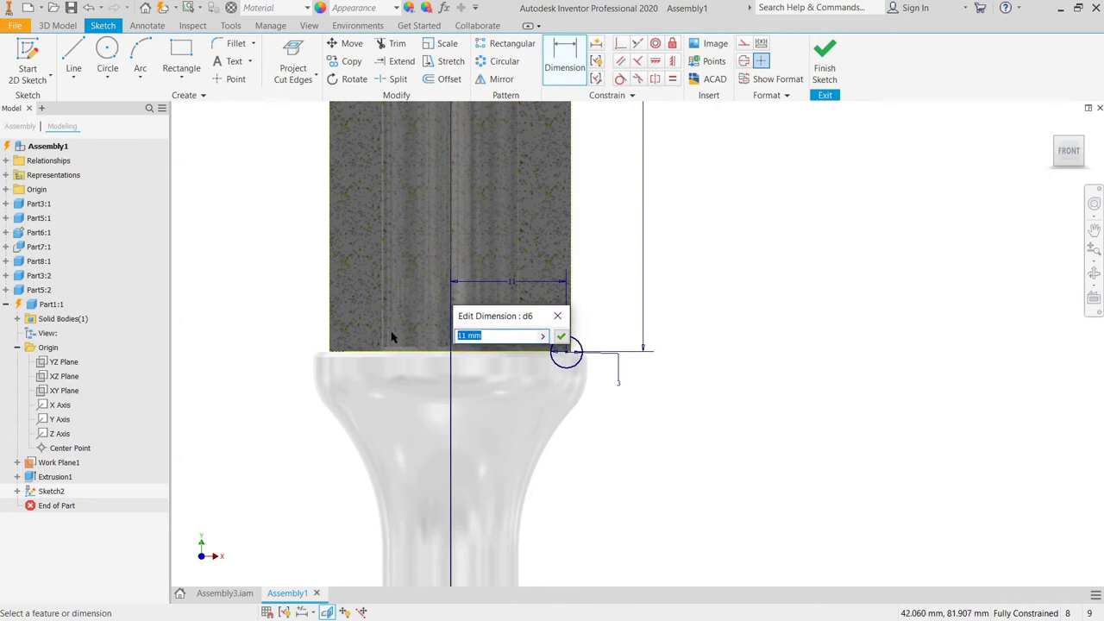
text(9)
key(Return)
click(504, 295)
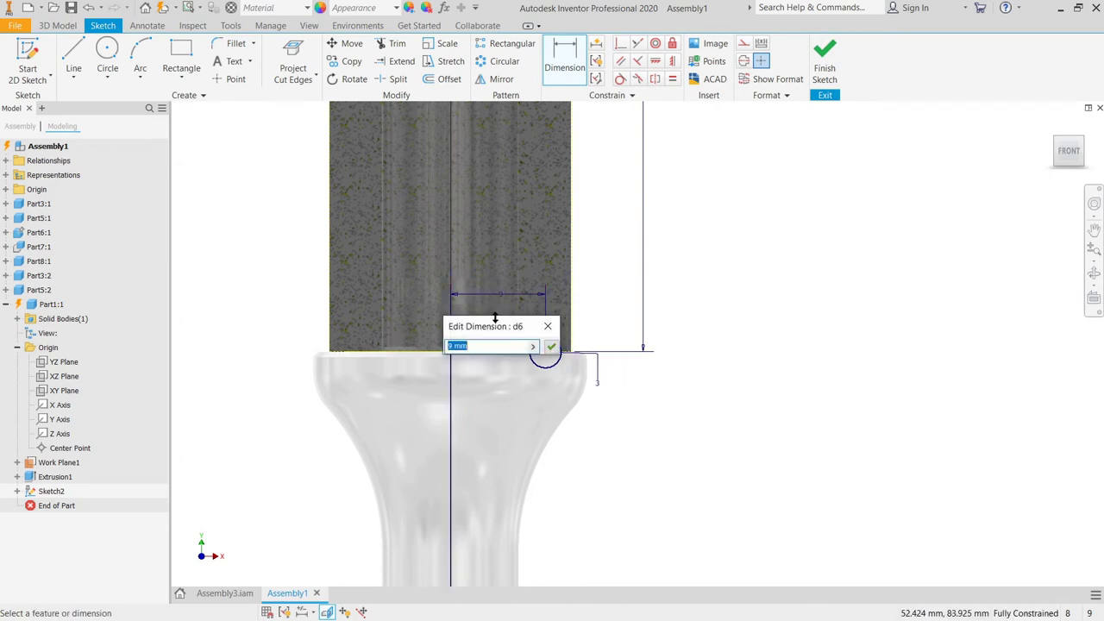
text(10)
key(Return)
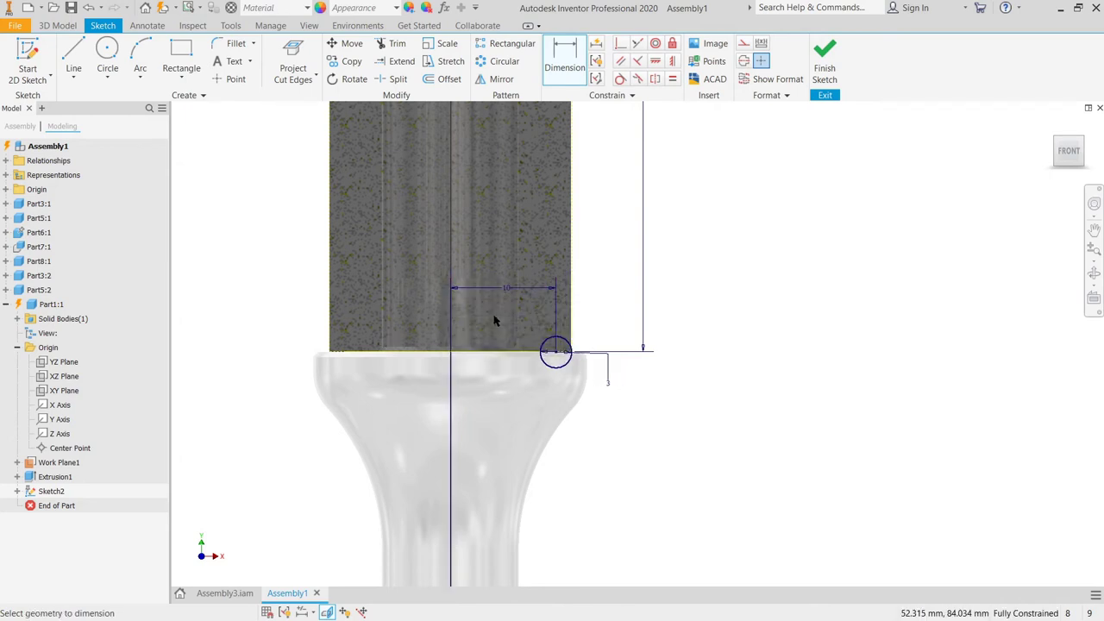
Step: Set the small circle's distance from the centre line to 9.5 mm and finish the sketch
click(505, 292)
text(9.5)
key(Return)
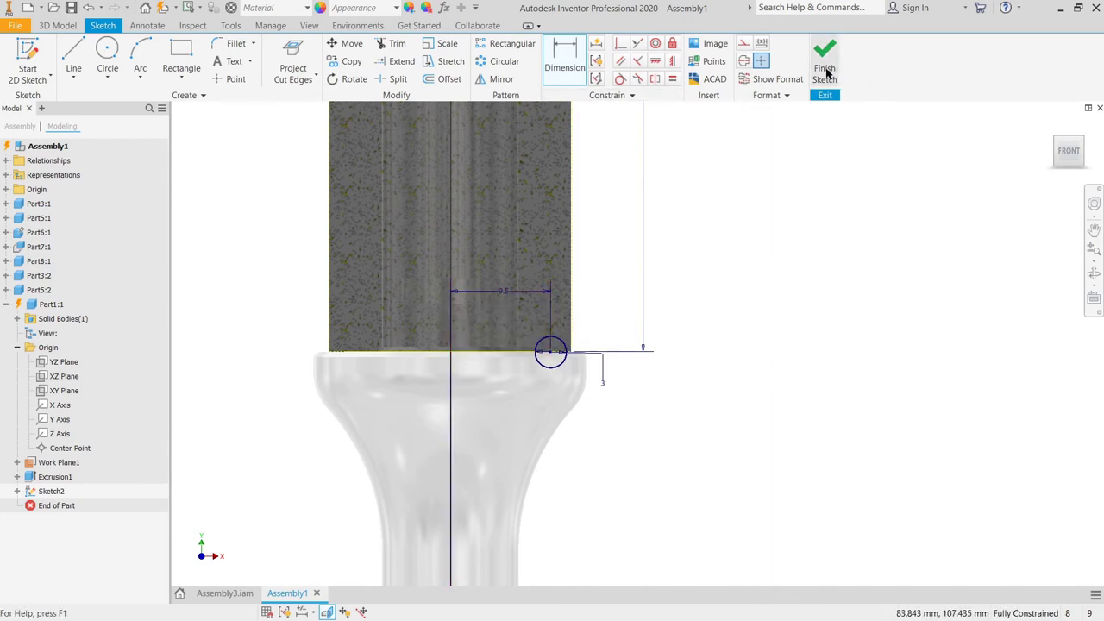
click(827, 74)
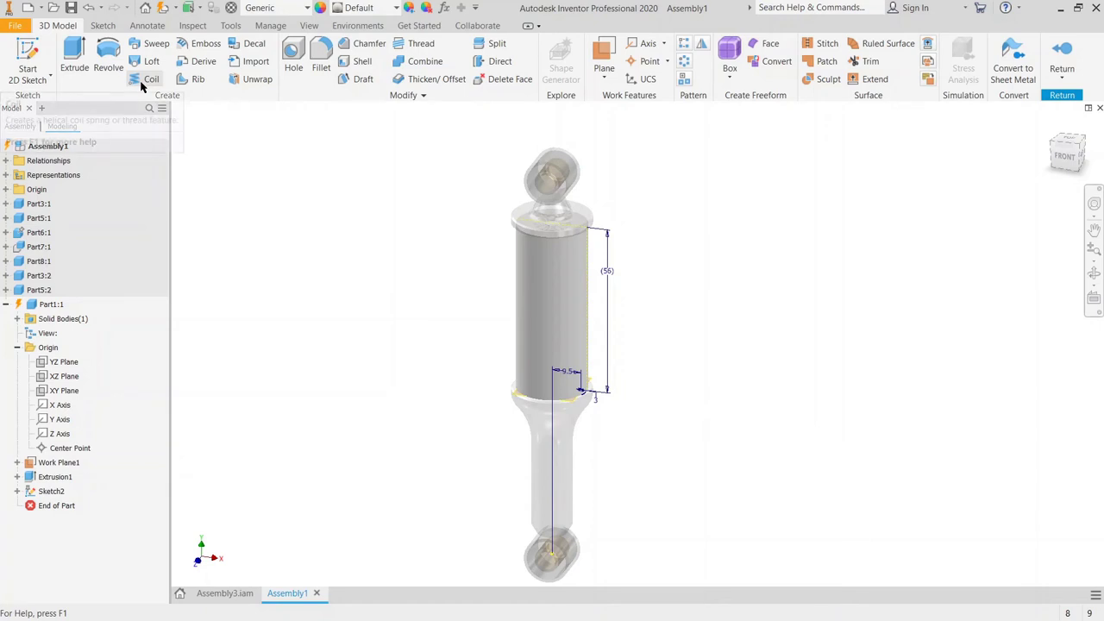
Step: Start a Coil of the small circle profile with the part's X Axis as its axis
click(144, 80)
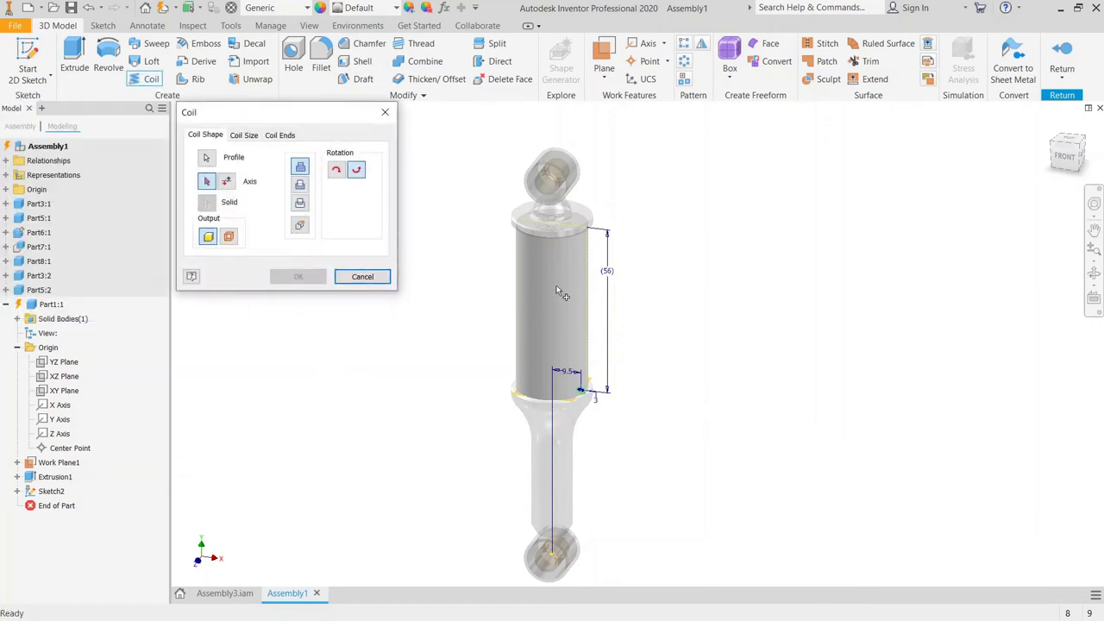
click(207, 182)
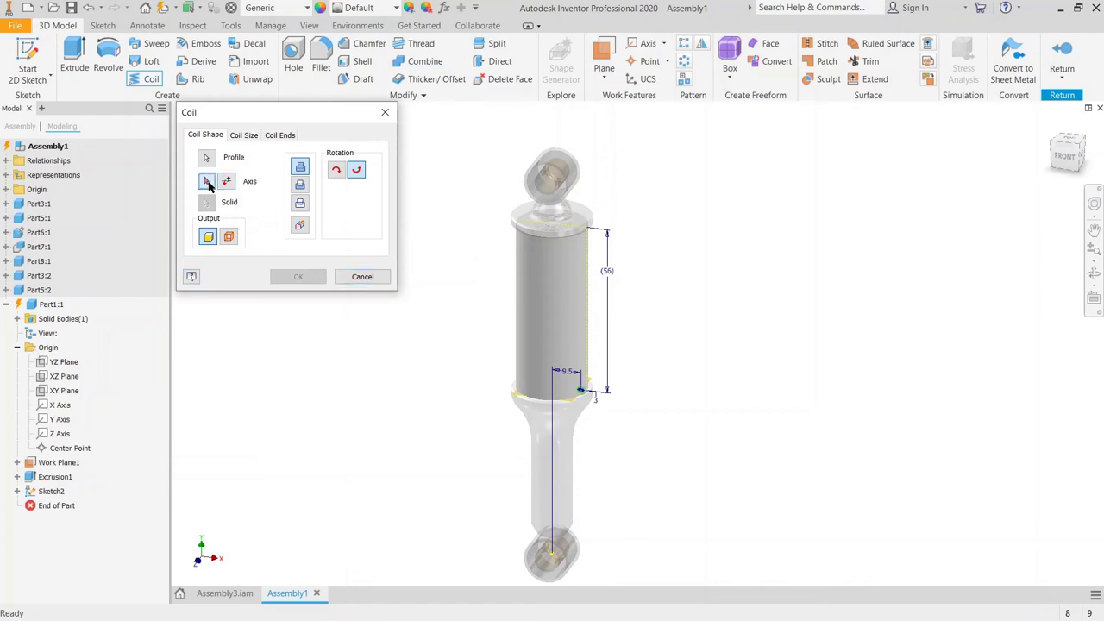
click(53, 411)
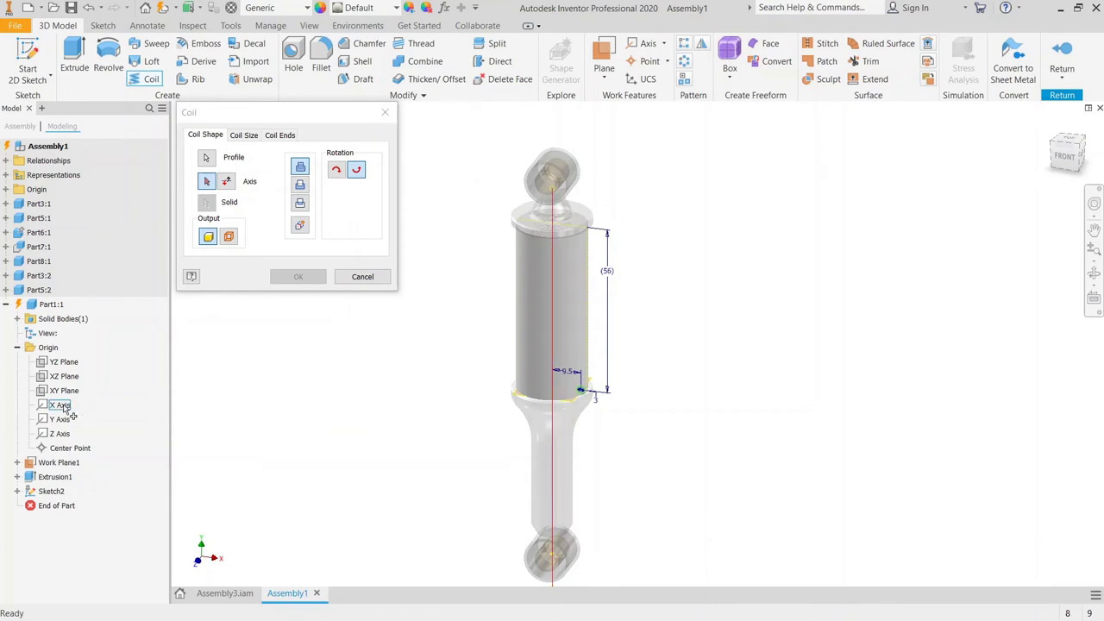
click(58, 405)
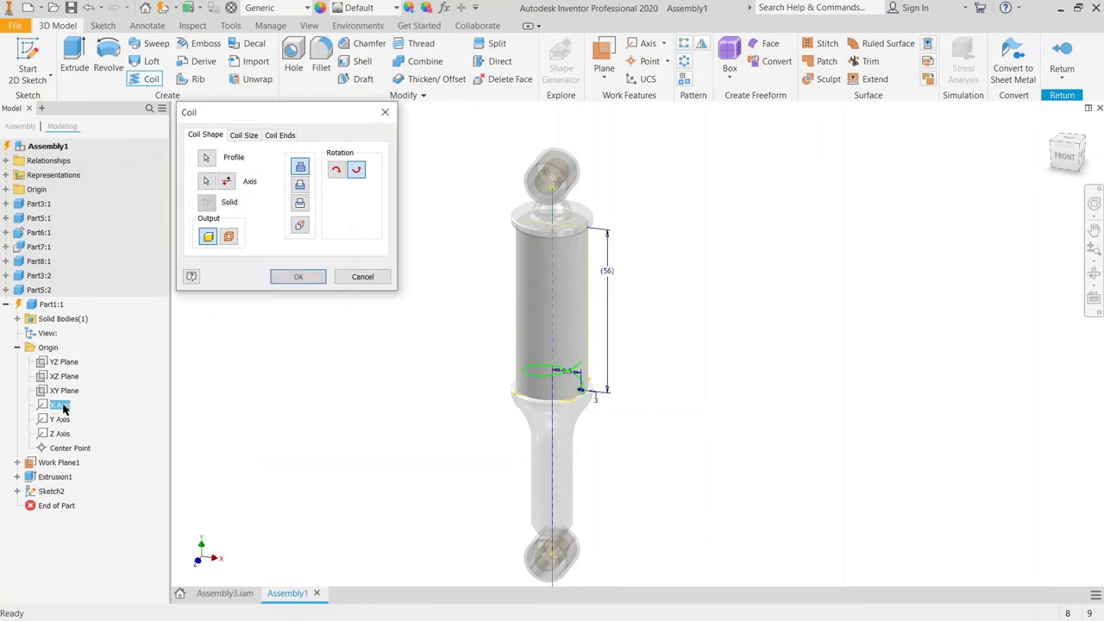
Step: Define the coil size by Revolution and Height, linking the height to the cylinder's driven height dimension d4
click(245, 135)
click(257, 166)
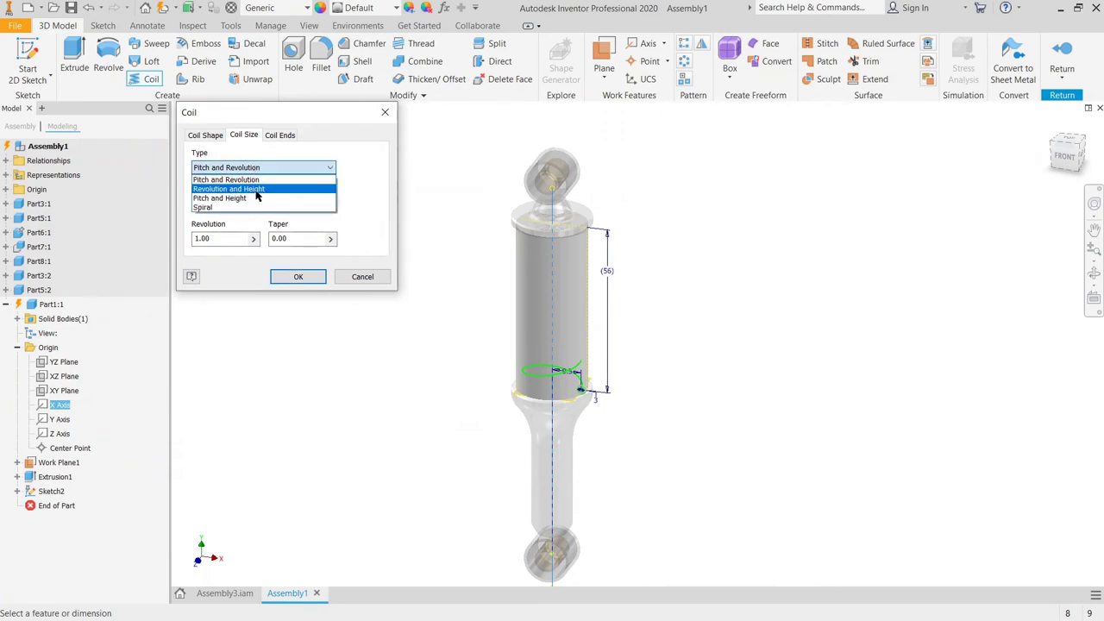
click(245, 188)
drag(303, 202, 221, 200)
click(608, 273)
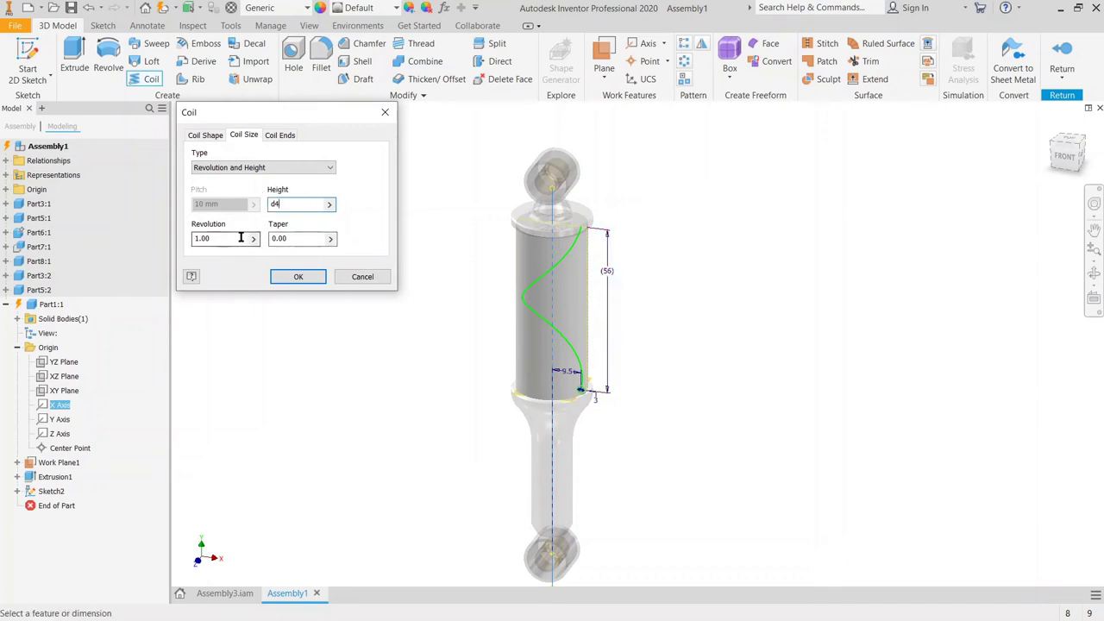
Step: Set the coil's number of revolutions to 6, trying 5 for comparison
drag(241, 238, 173, 235)
text(6)
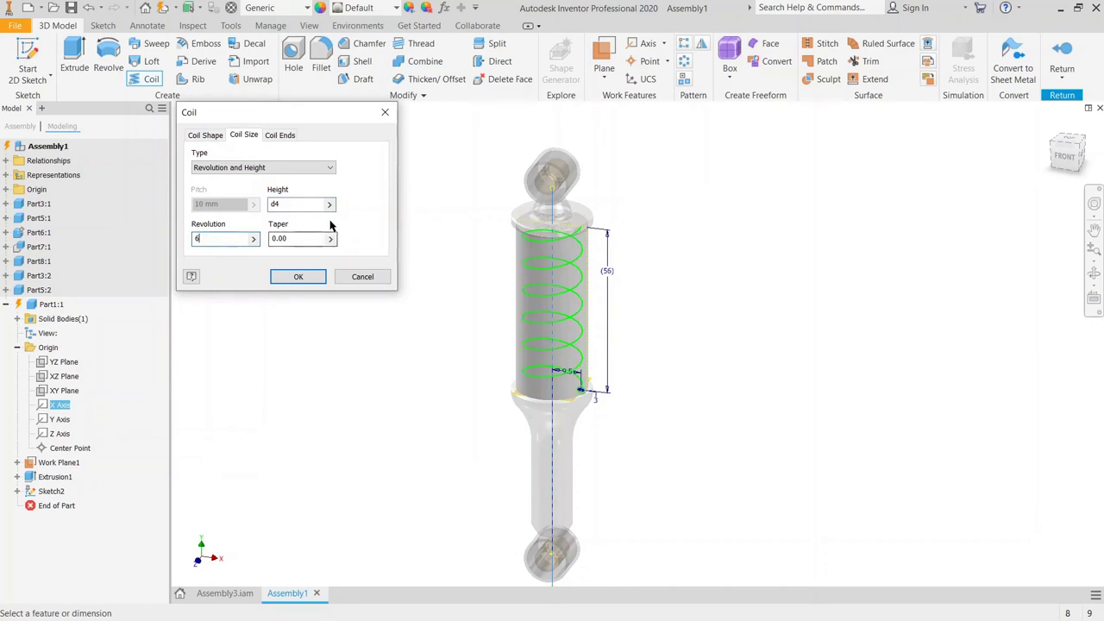
drag(241, 238, 158, 238)
text(5)
text(6)
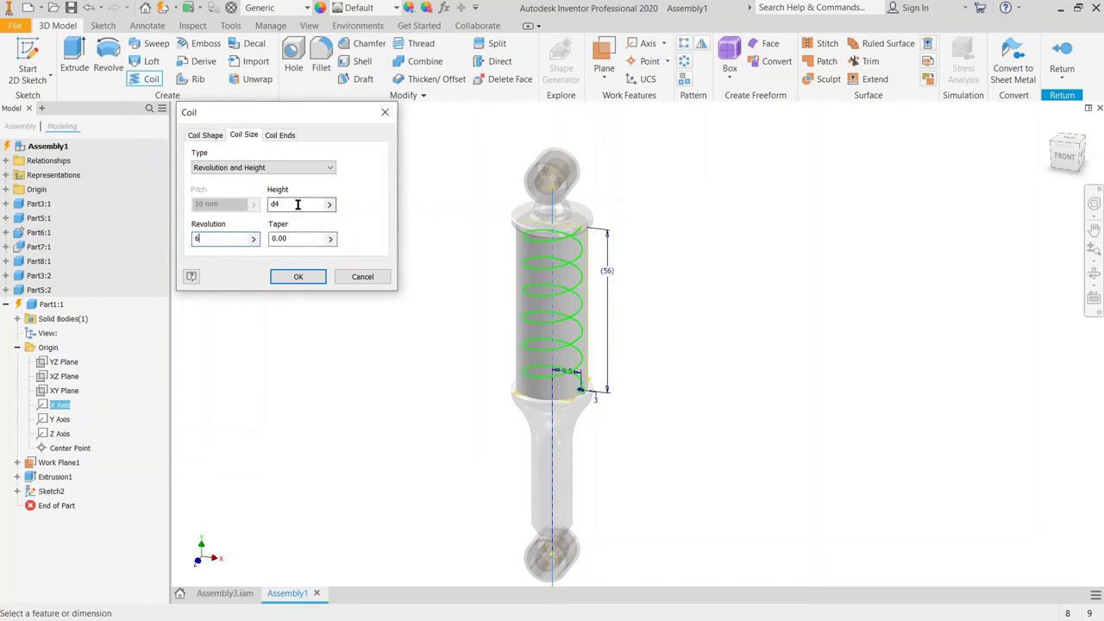
Step: Make both coil ends Flat, with transition and flat angles of 90 degrees at the start and end
click(285, 136)
click(235, 168)
click(226, 188)
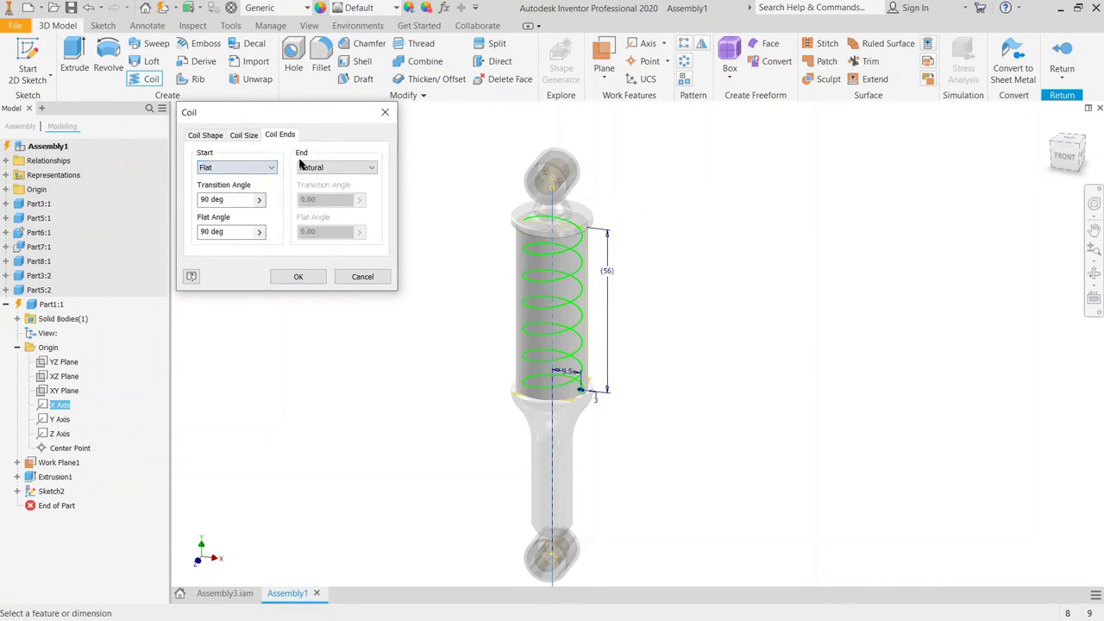
click(336, 167)
click(321, 189)
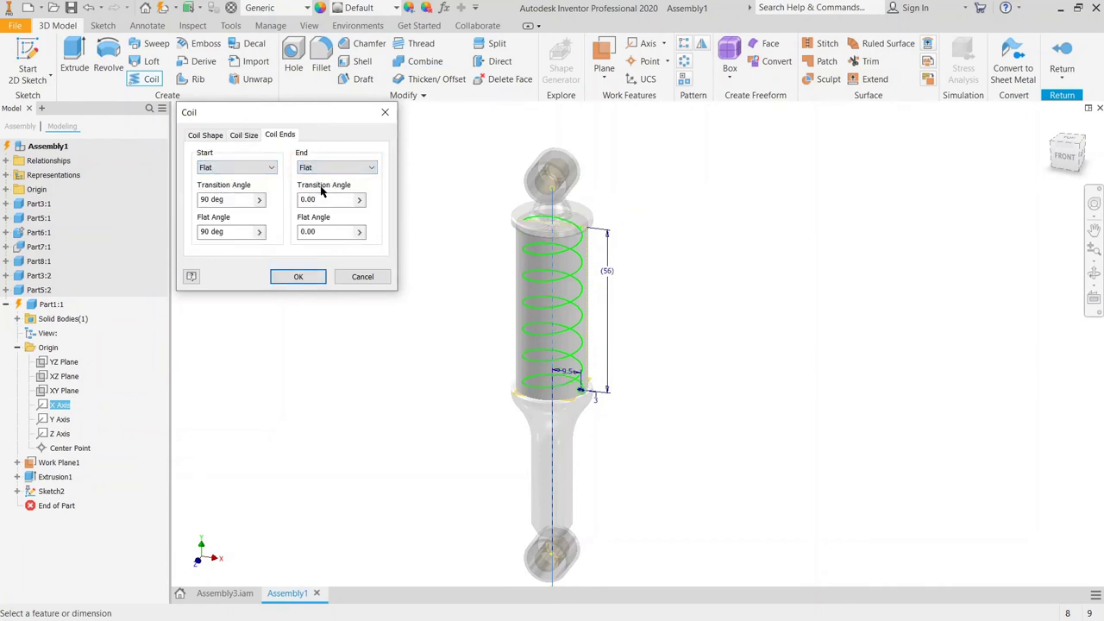
click(323, 199)
text(90)
click(324, 200)
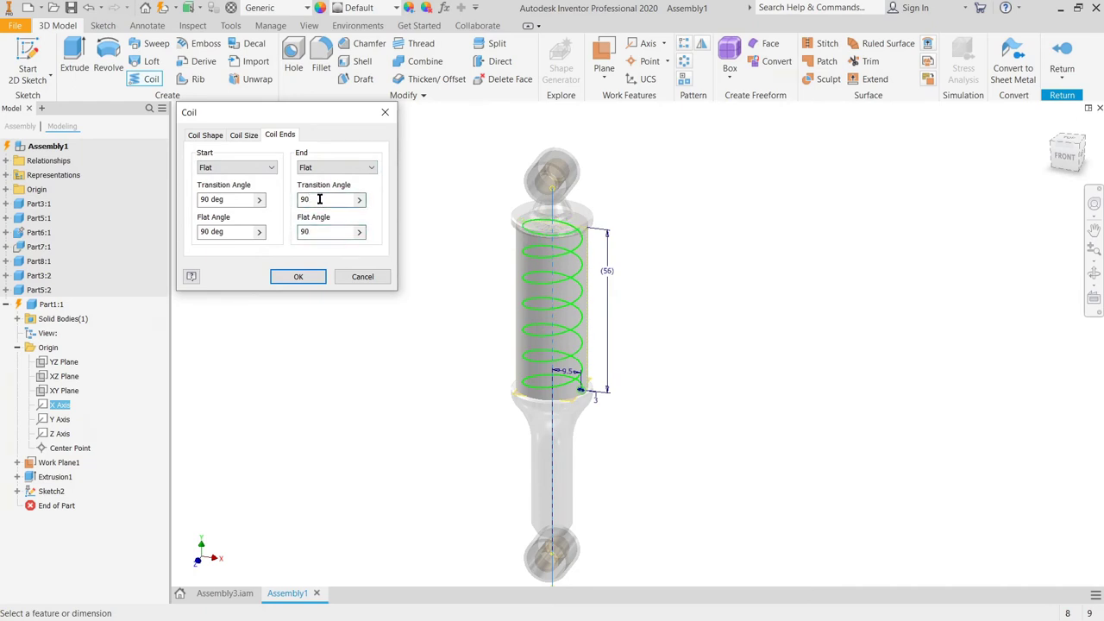
Step: Check the coil path from the front, set the operation to Intersect with the guide cylinder and create the coil
click(1067, 156)
scroll(634, 300, up, 5)
scroll(652, 220, down, 2)
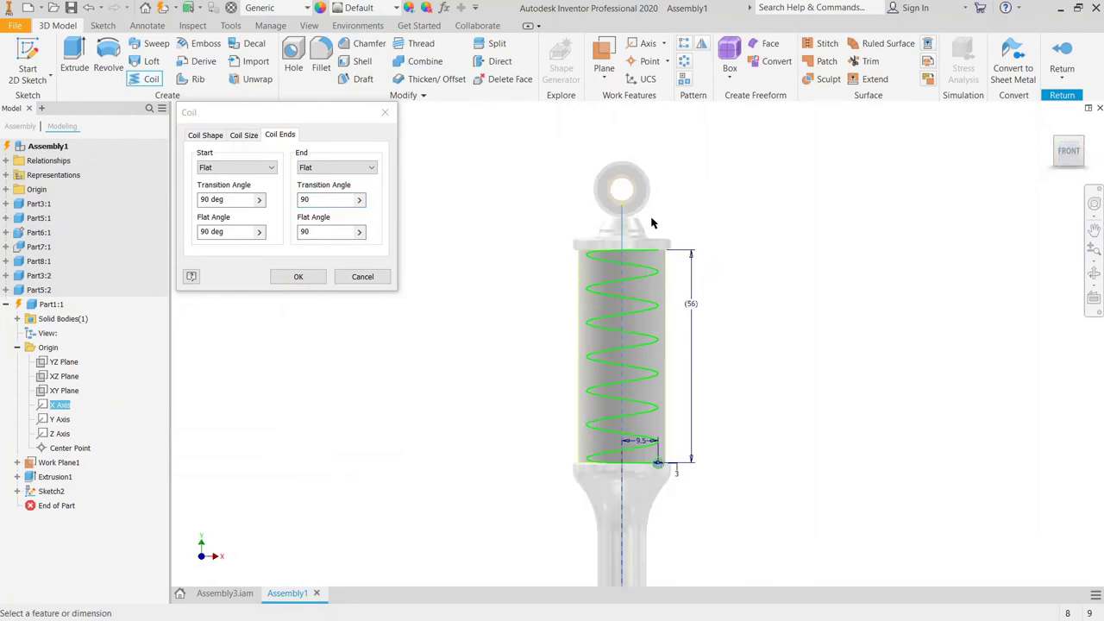
scroll(634, 233, up, 2)
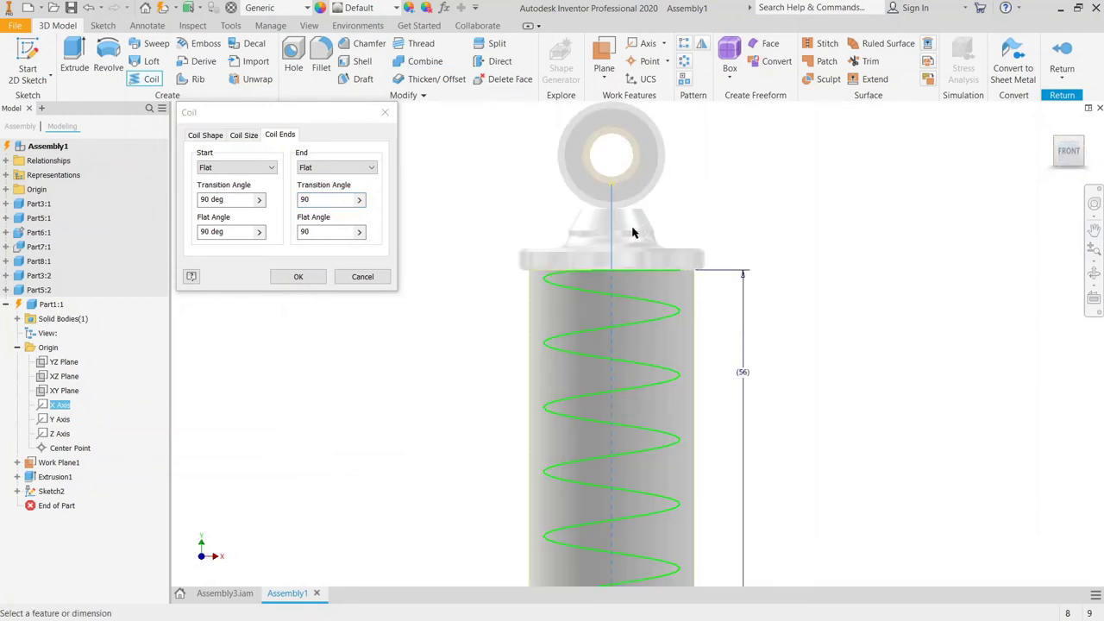
click(246, 138)
click(205, 138)
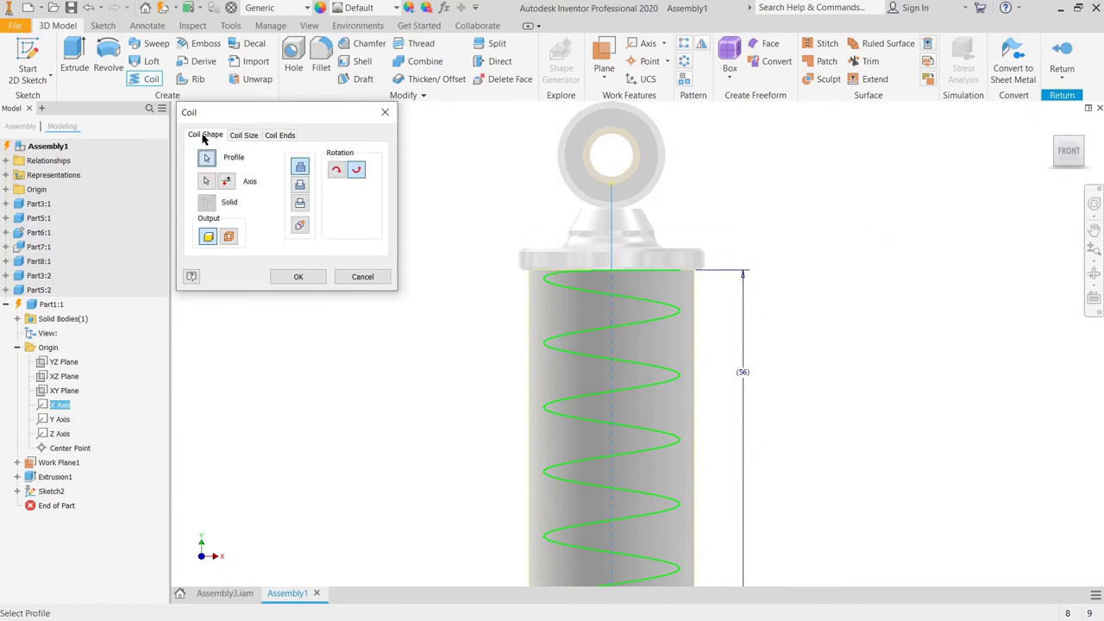
click(300, 204)
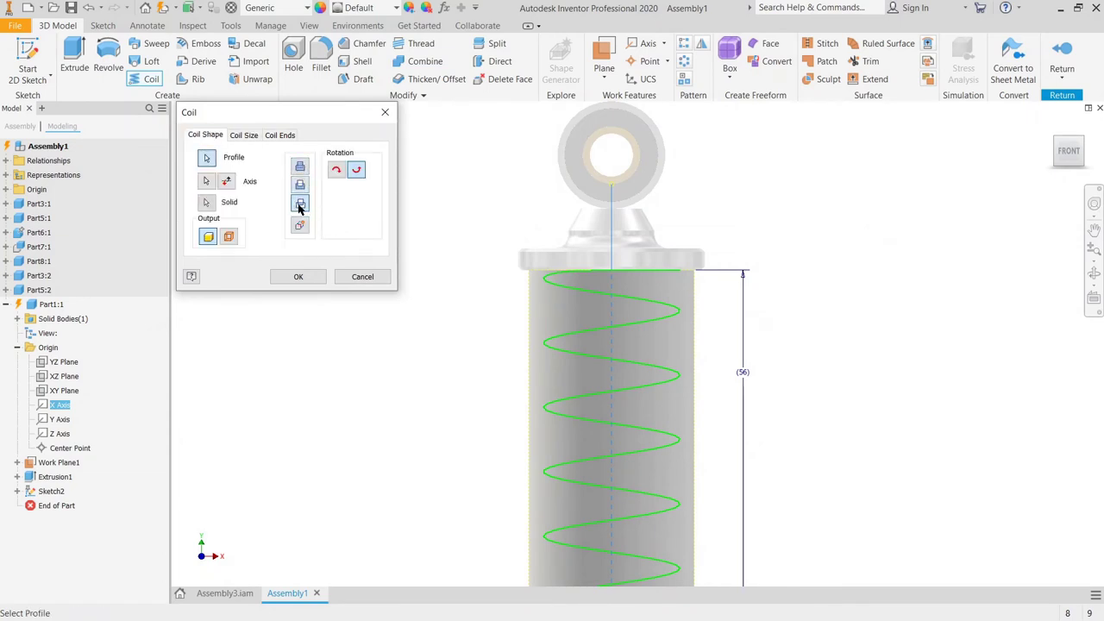
click(299, 276)
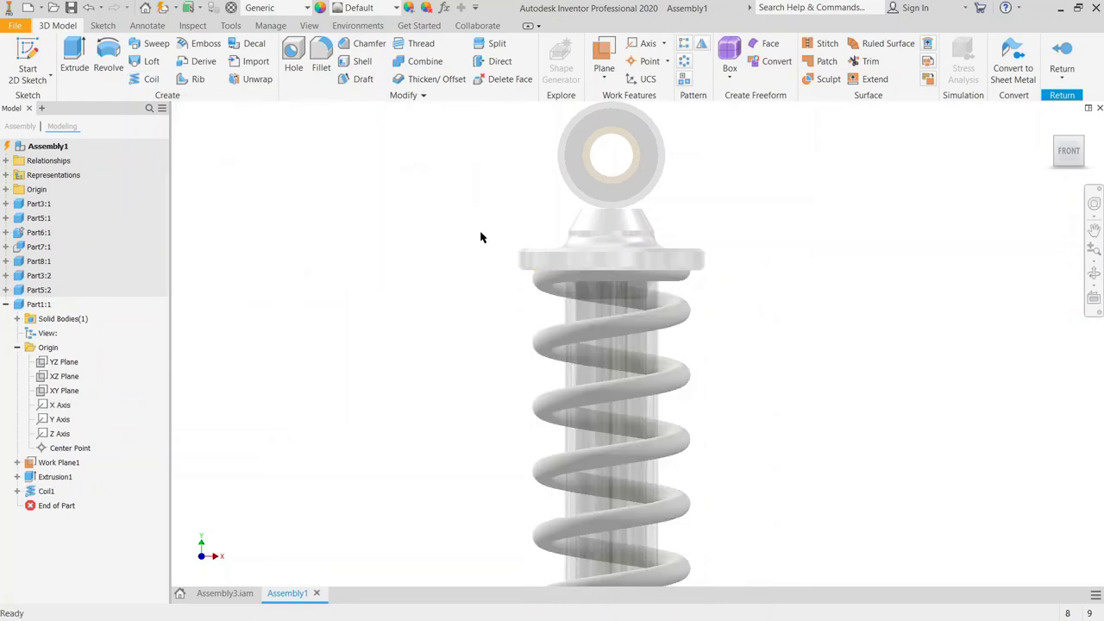
scroll(601, 194, up, 2)
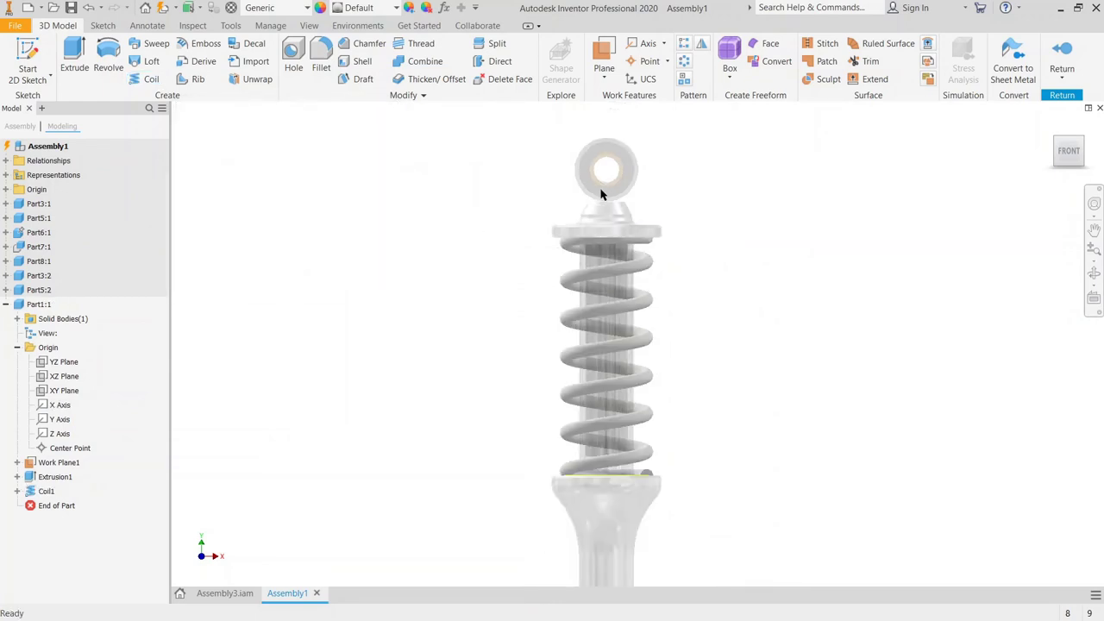
click(633, 275)
click(849, 221)
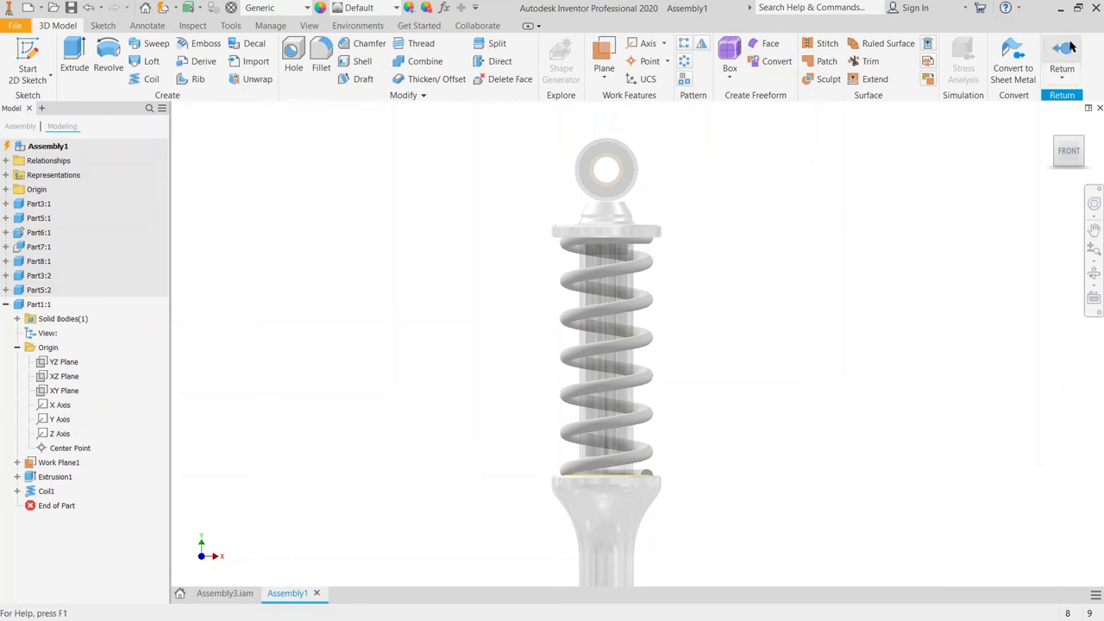
click(37, 304)
click(444, 287)
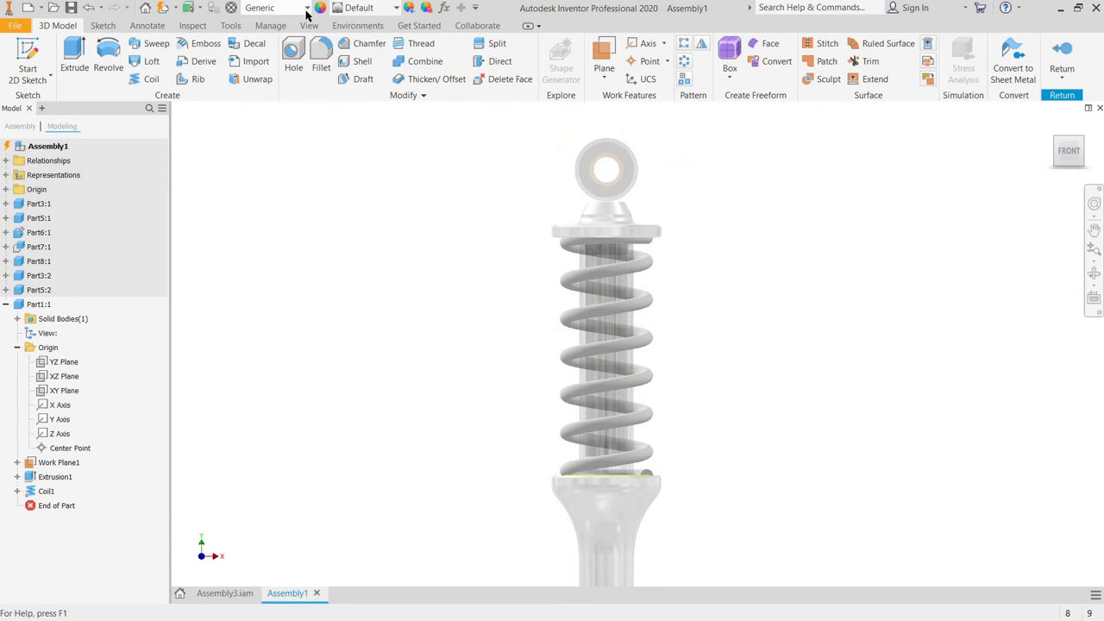
Step: Assign the Copper, Alloy material to the spring part and return to the assembly
click(307, 8)
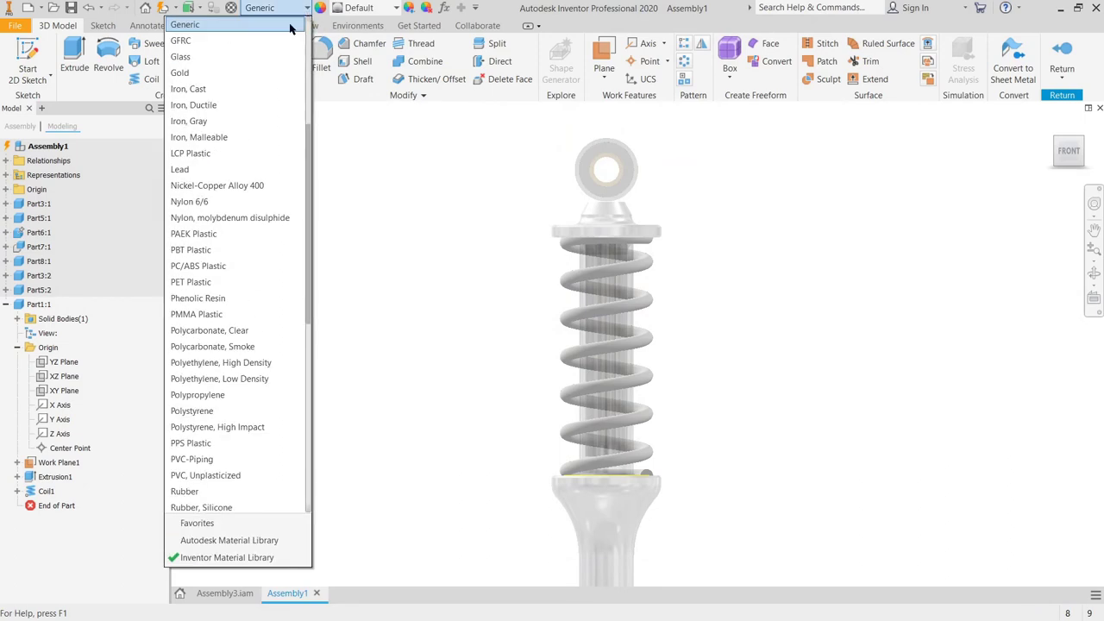
scroll(246, 311, up, 3)
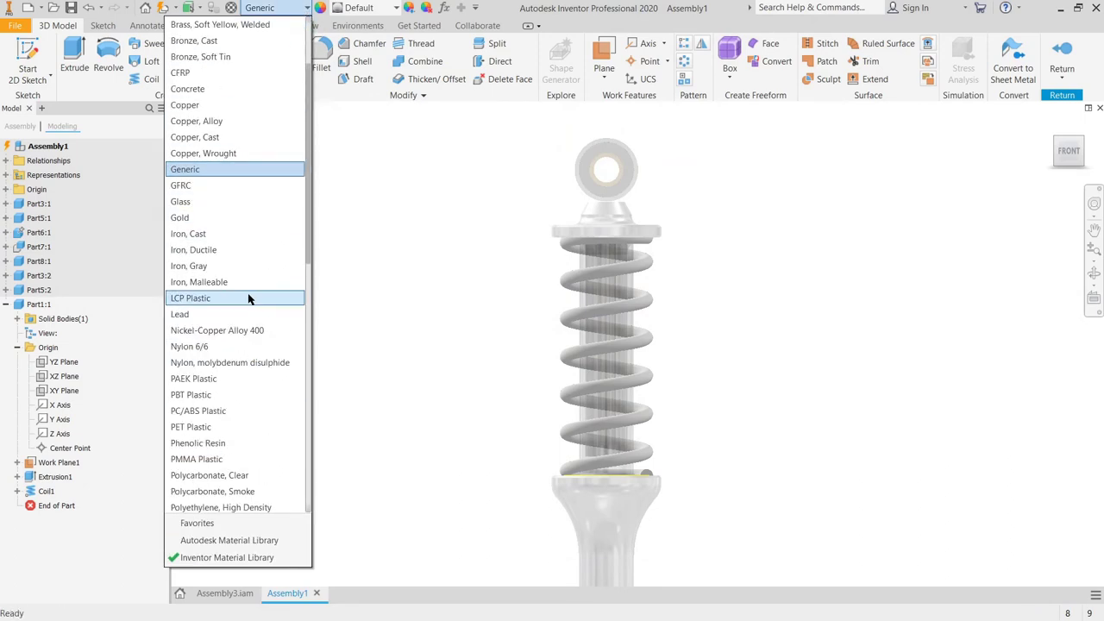
scroll(248, 299, up, 2)
scroll(248, 299, up, 1)
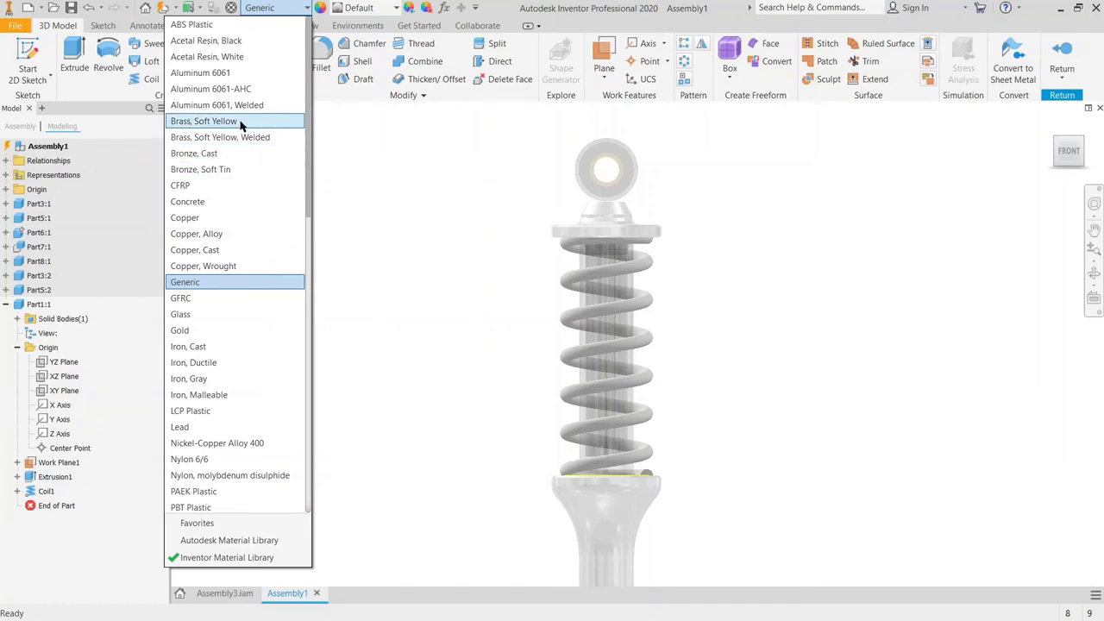
scroll(216, 257, down, 6)
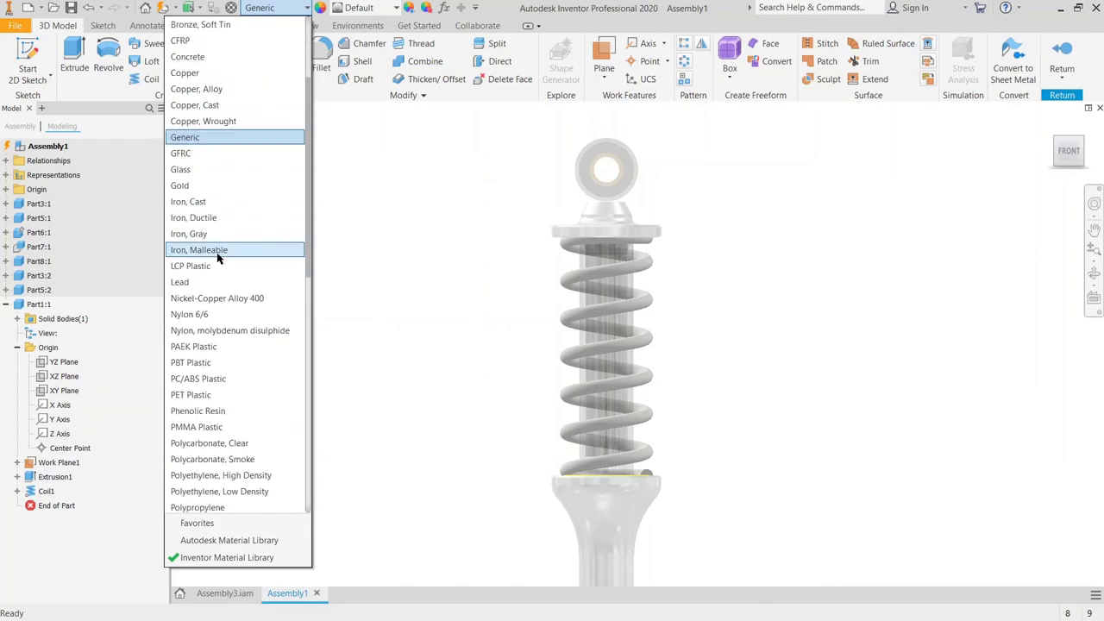
scroll(218, 259, down, 4)
scroll(218, 252, up, 10)
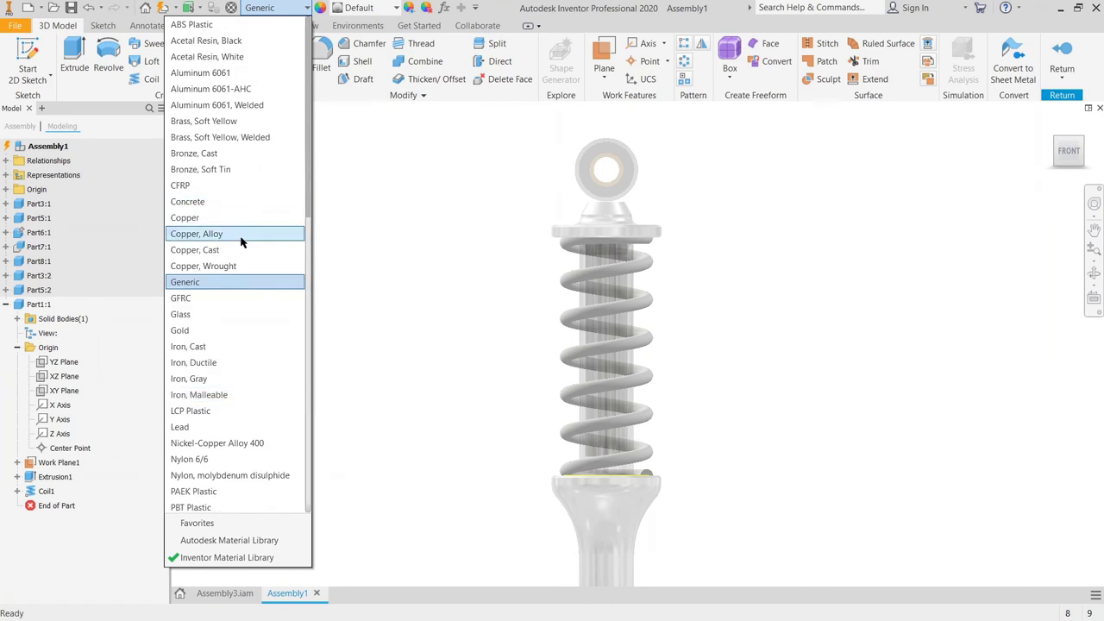
click(241, 242)
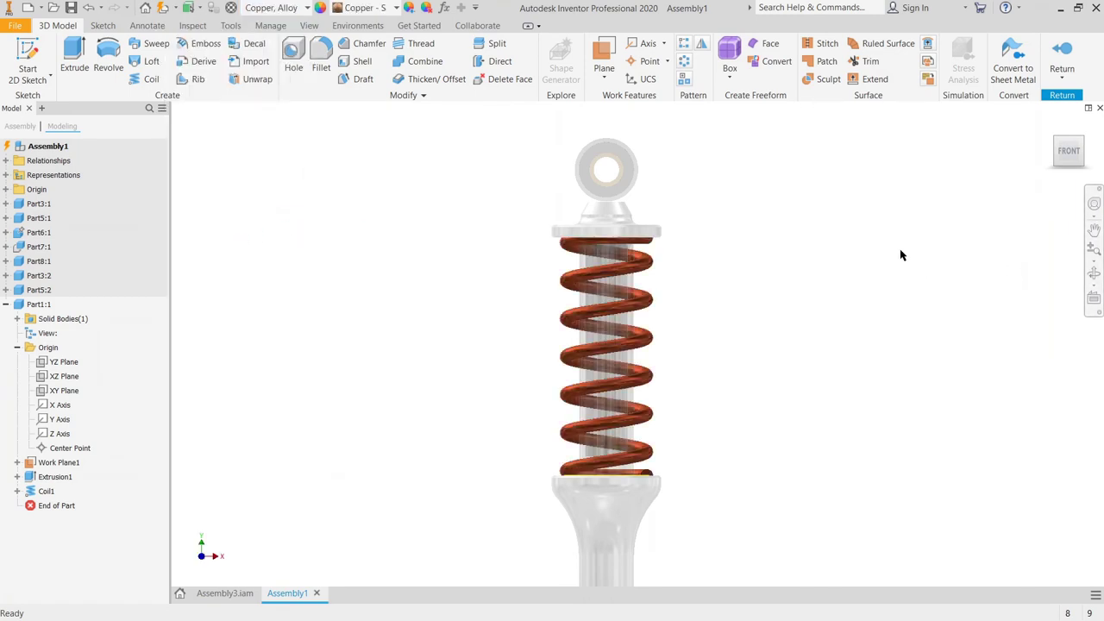
click(1063, 56)
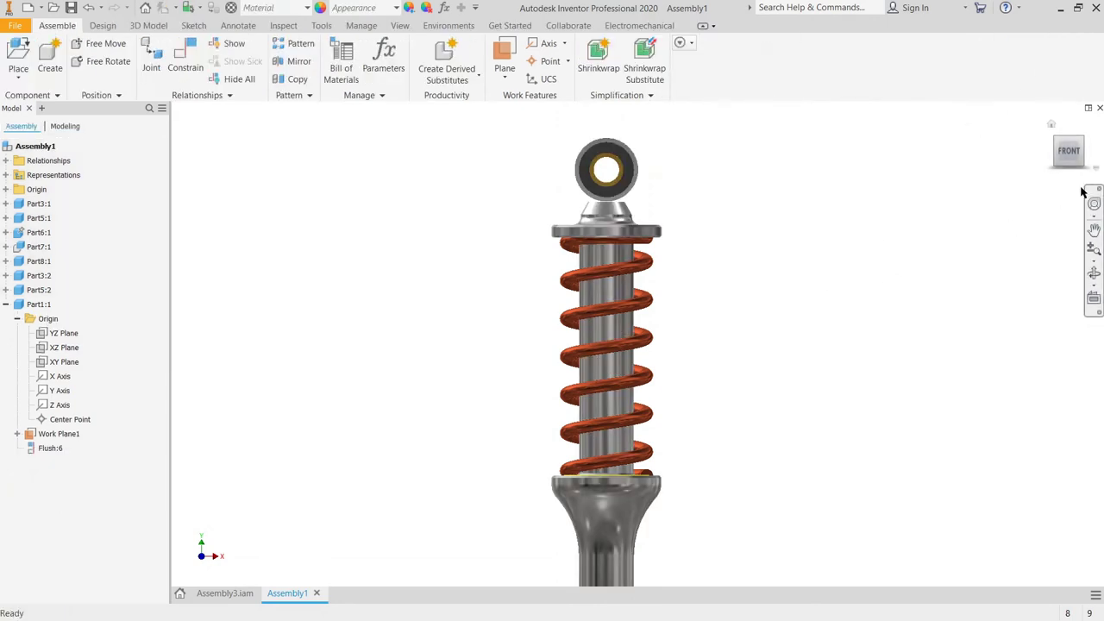
click(1052, 124)
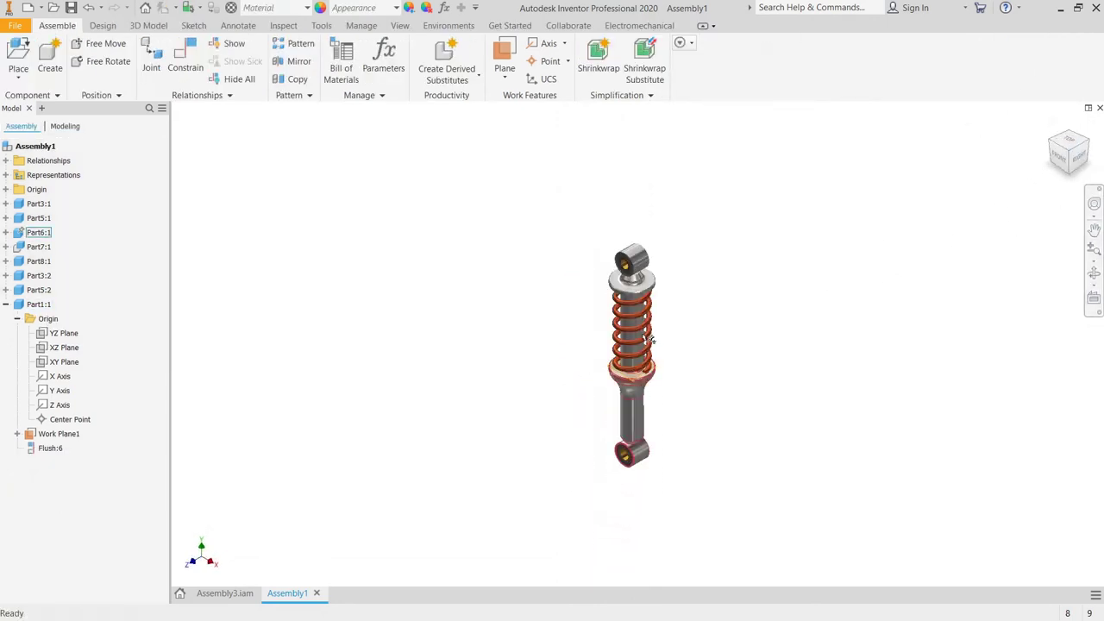
scroll(645, 340, up, 4)
click(625, 417)
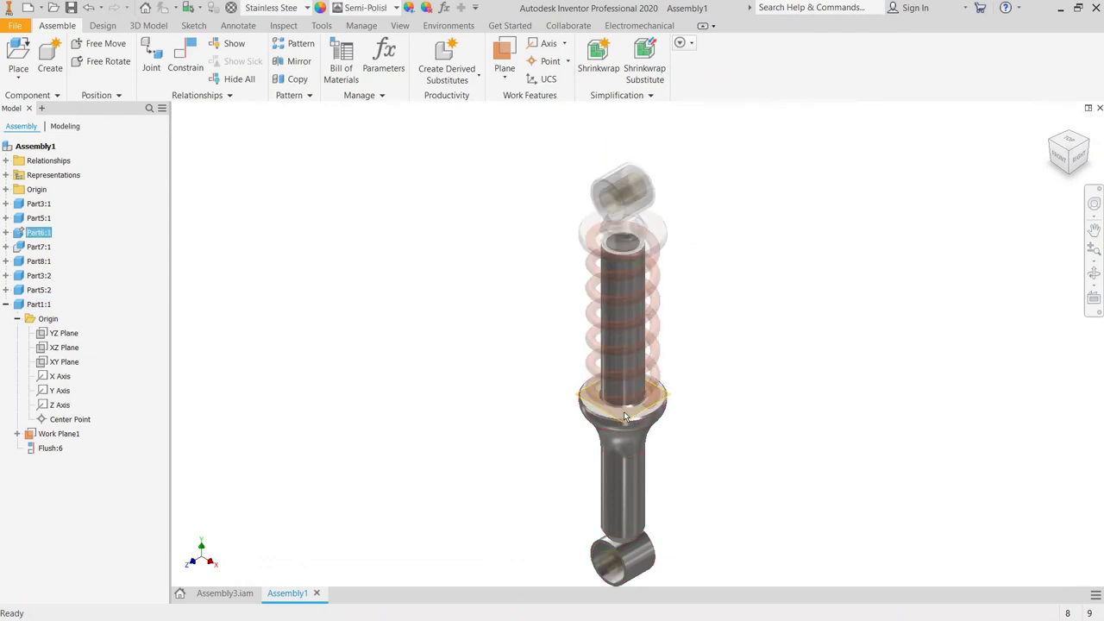
double_click(624, 416)
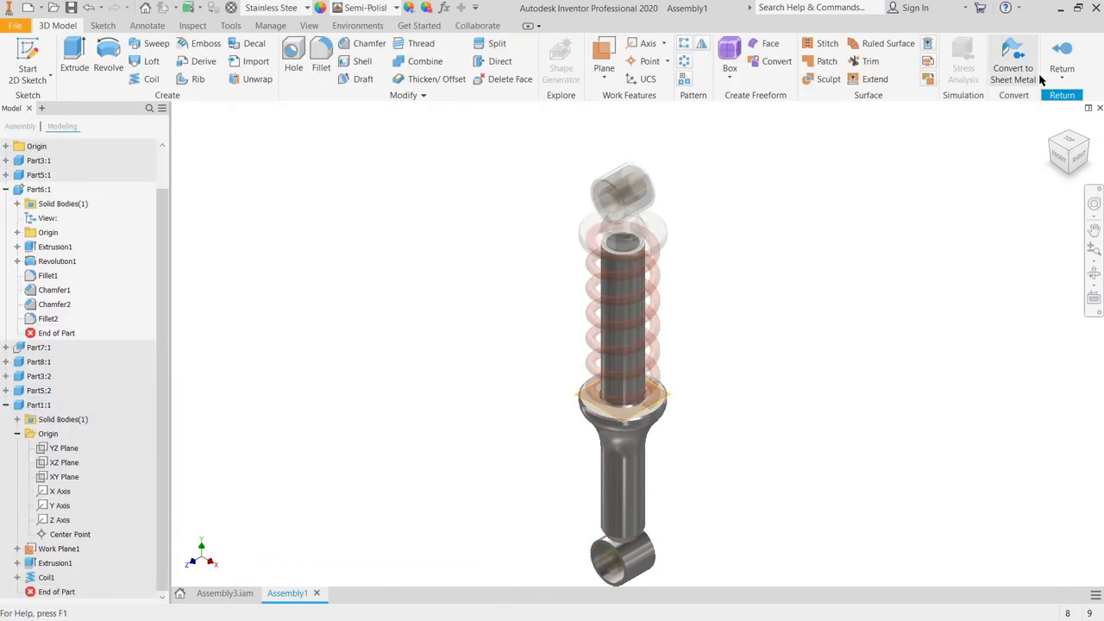
click(1062, 53)
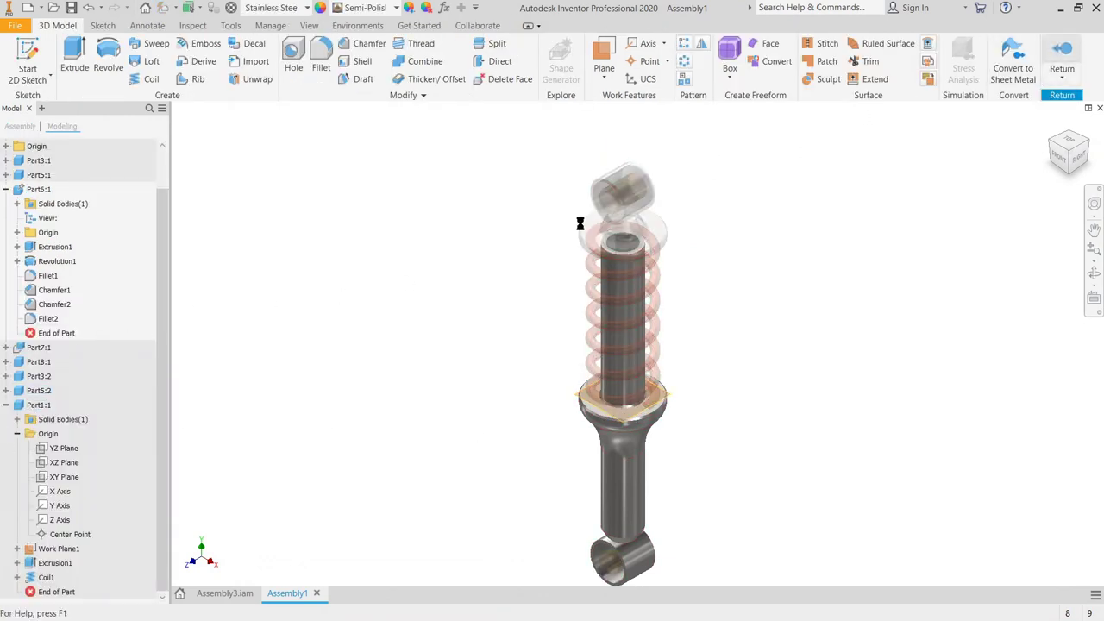
Step: Edit the spring part in place, hide its Work Plane1 and return to the assembly
double_click(36, 420)
right_click(50, 550)
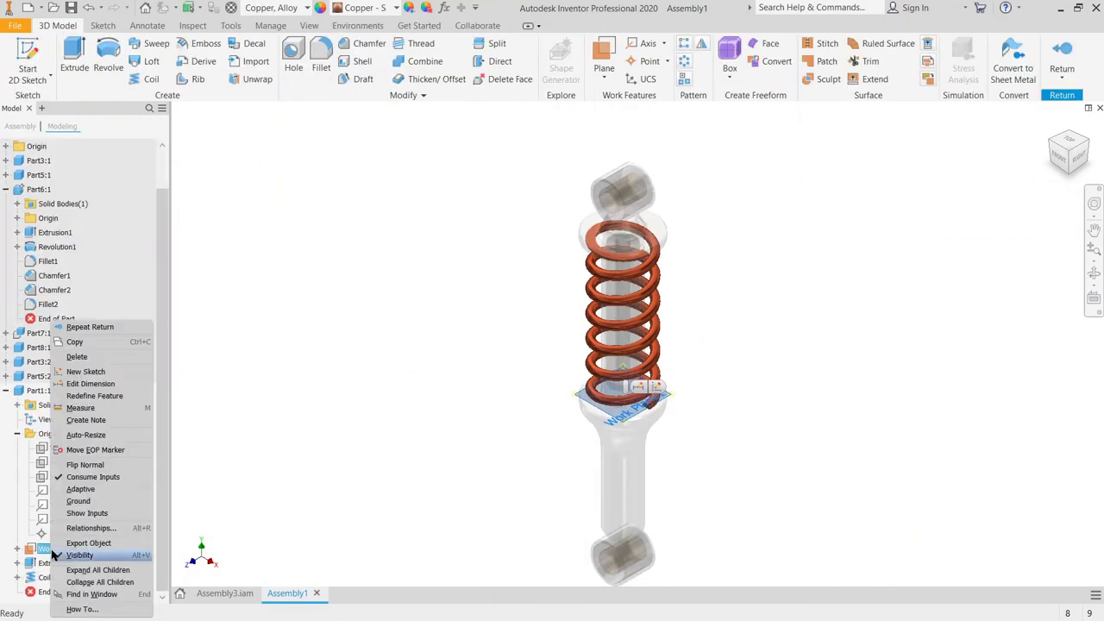
click(81, 555)
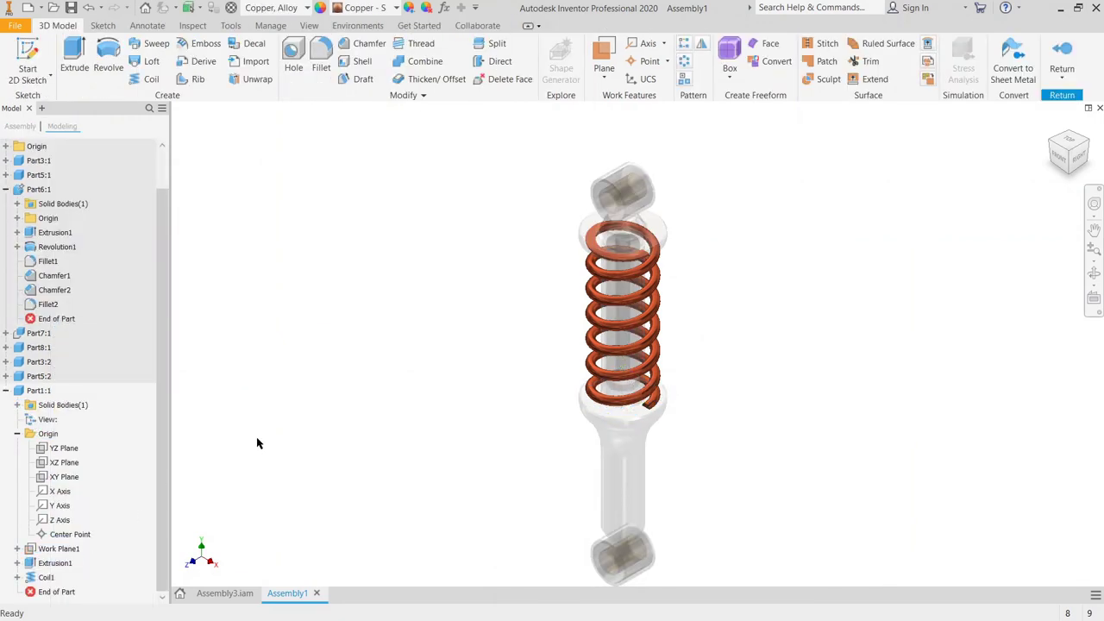
click(1062, 53)
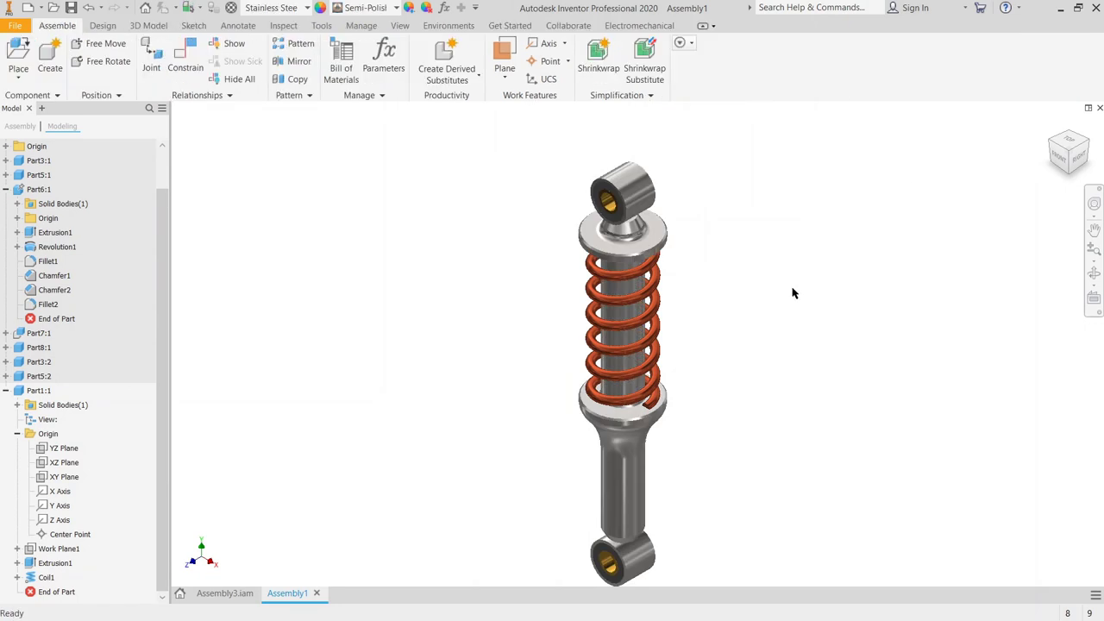
Step: Shift the spring sideways off the shock absorber's axis to test its remaining freedom of movement
click(6, 419)
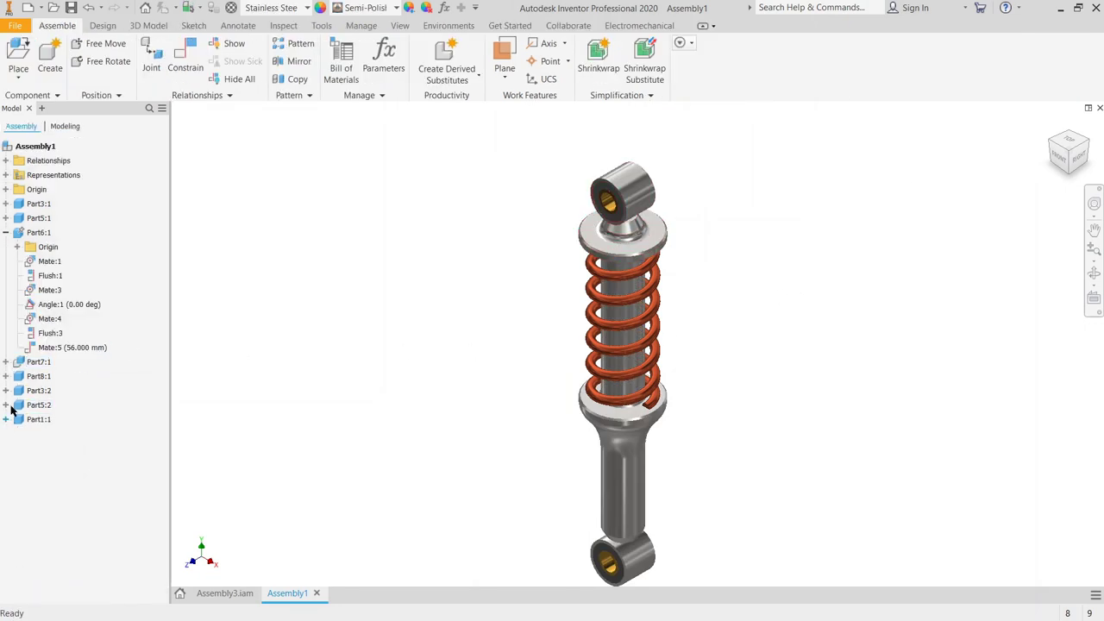
click(647, 345)
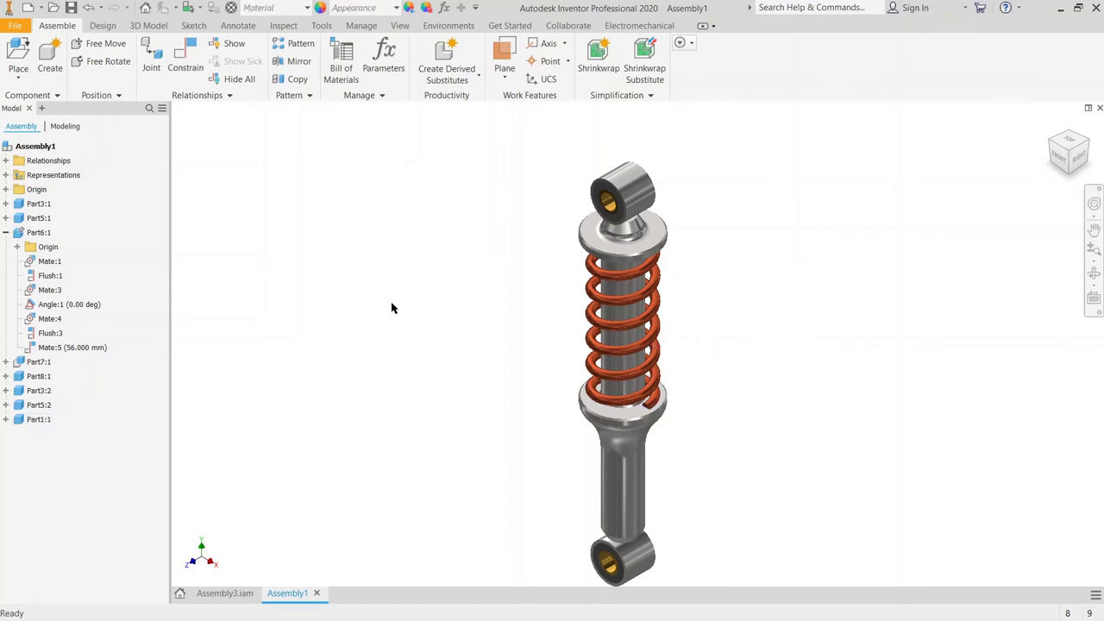
drag(643, 346, 666, 319)
click(666, 319)
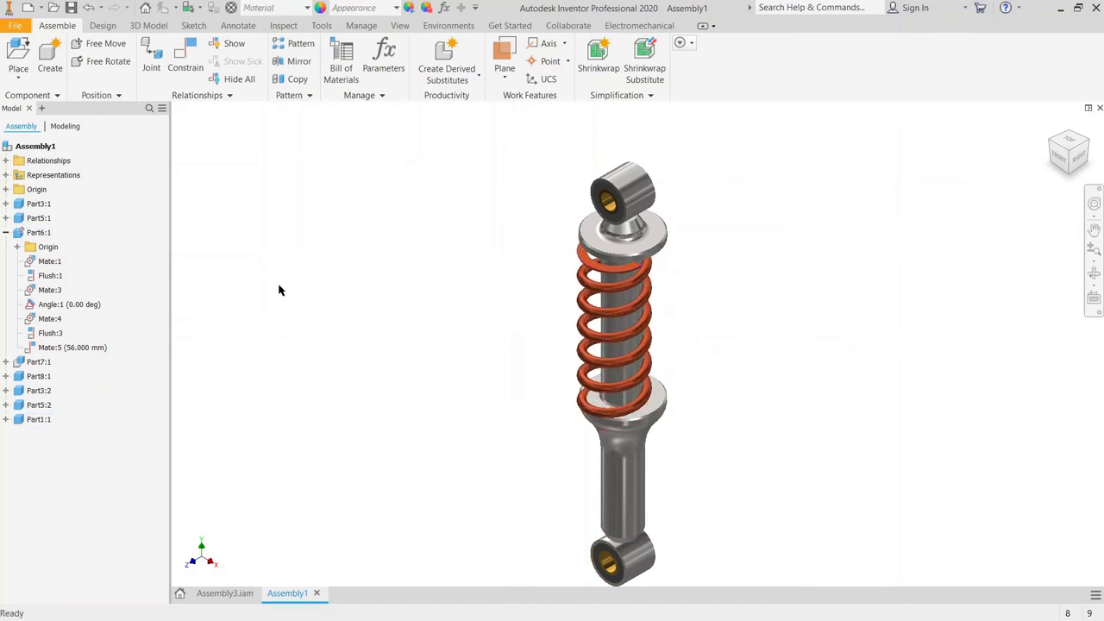
Step: Mate the spring part's X Axis to the axis of the lower cylinder body with 0 mm offset
click(184, 62)
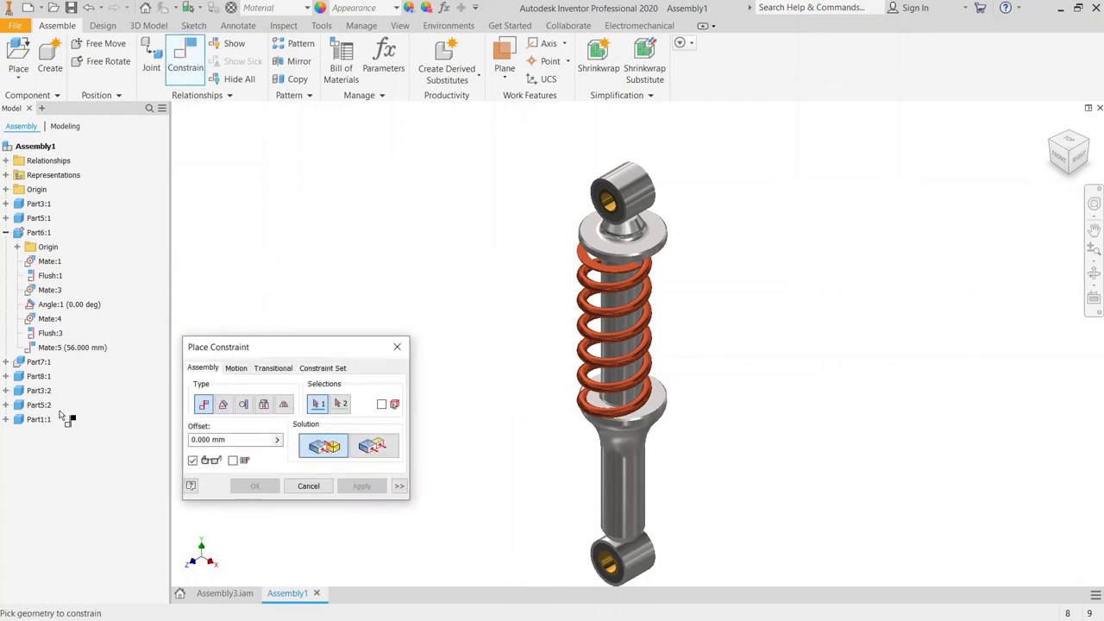
click(6, 419)
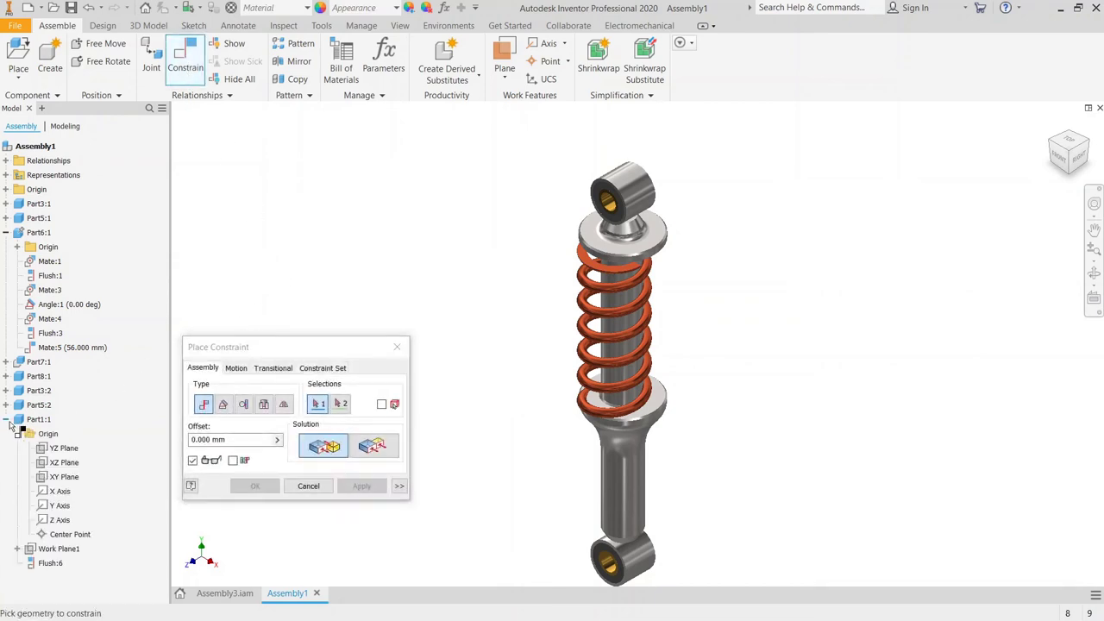
click(59, 492)
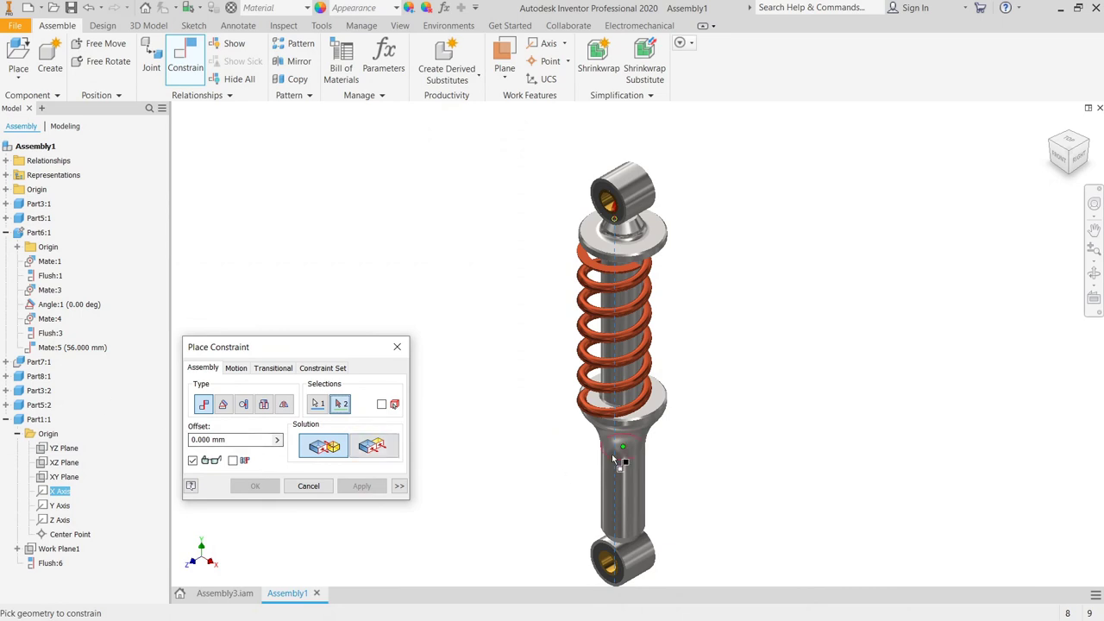
click(632, 487)
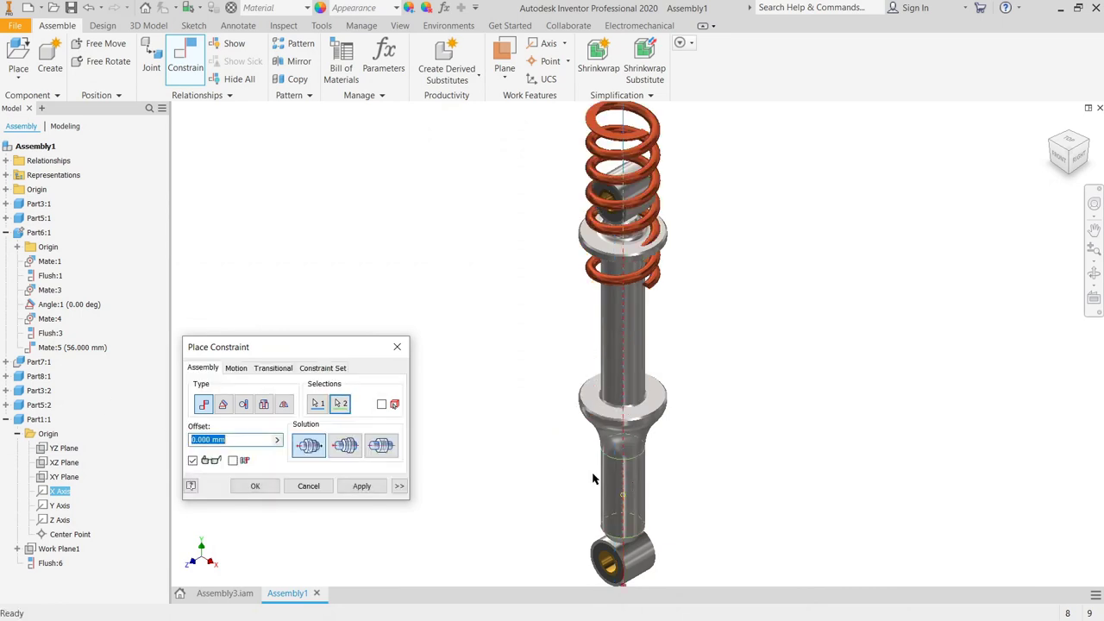
click(369, 488)
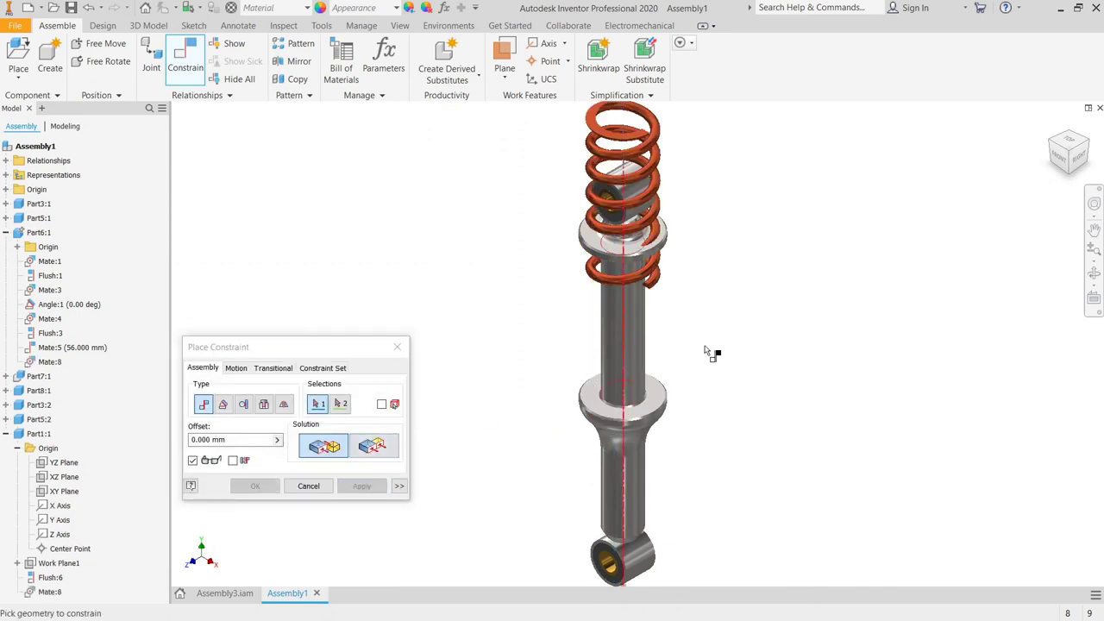
Step: Mate the lower collar's upper face to the flat bottom end of the spring with 0 mm offset
click(657, 396)
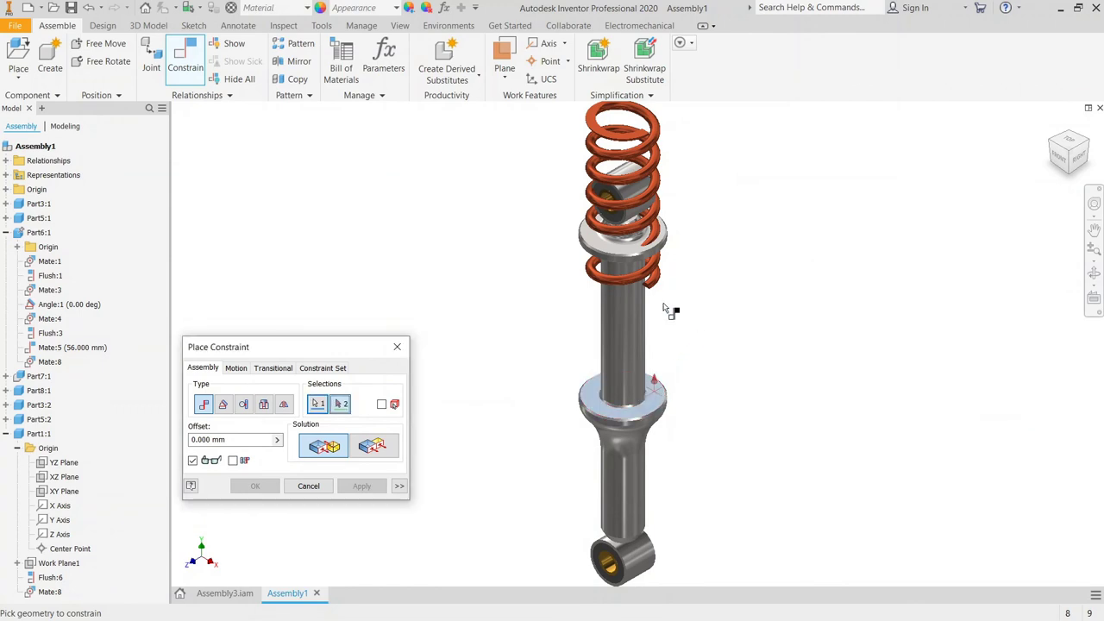
shift+middle_drag(665, 308, 646, 243)
scroll(647, 244, down, 3)
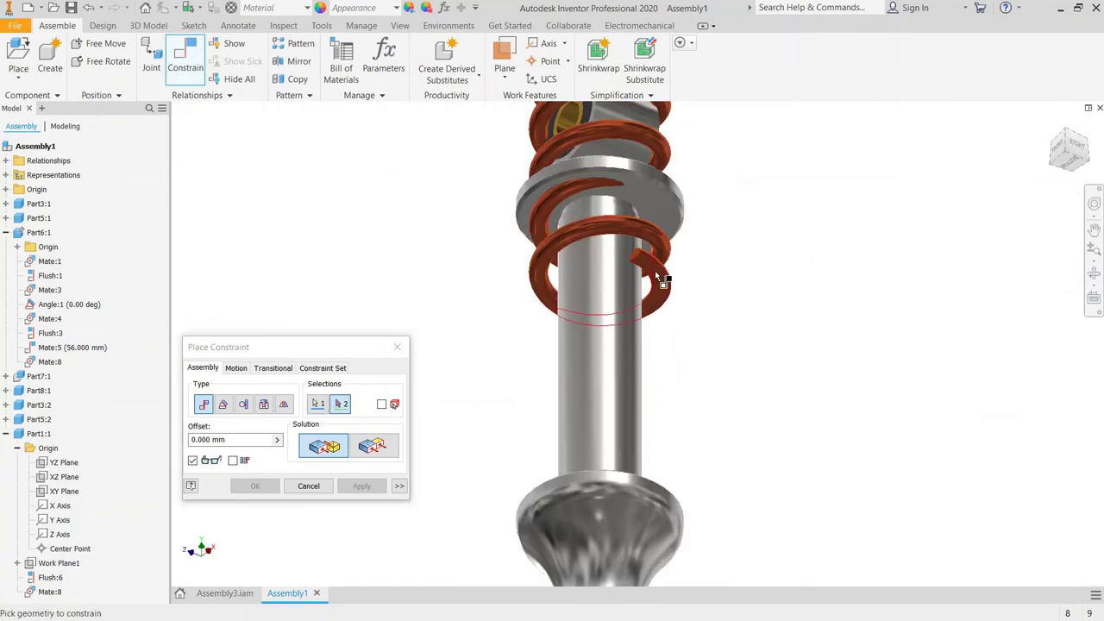
click(661, 278)
key(F5)
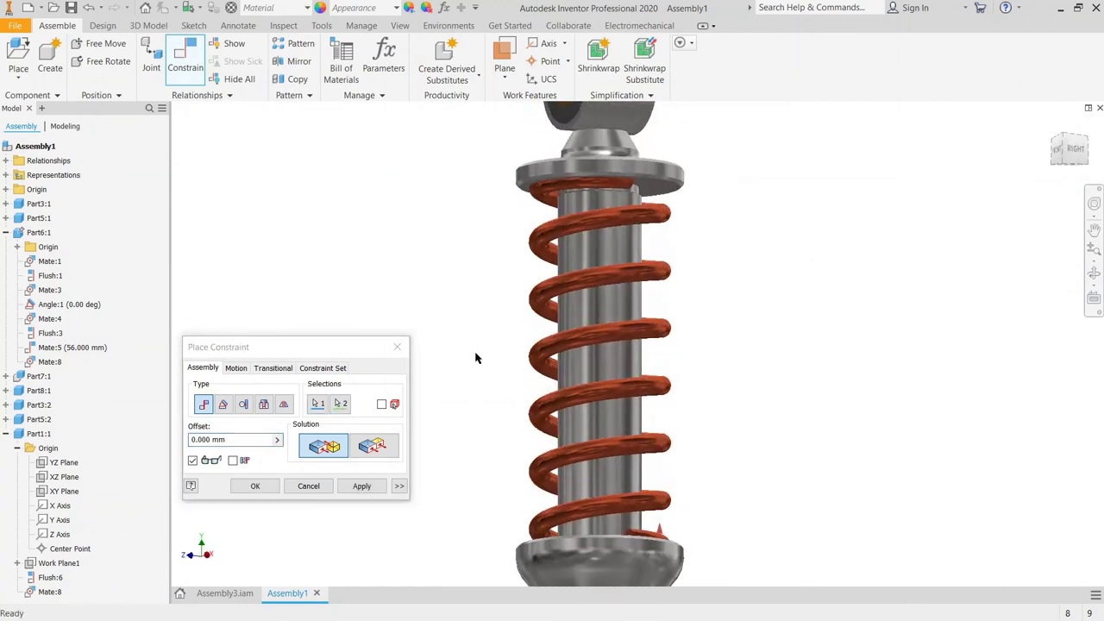
click(361, 486)
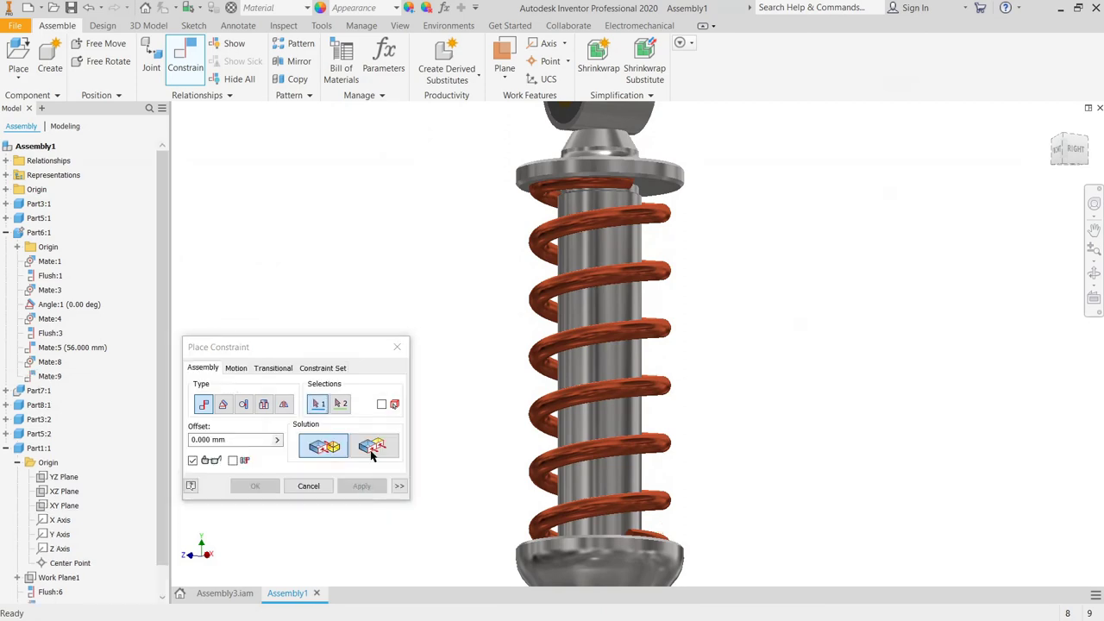
Step: Mate the upper collar's underside to the flat top end of the spring with 0 mm offset and finish constraining
click(651, 191)
shift+middle_drag(651, 191, 618, 285)
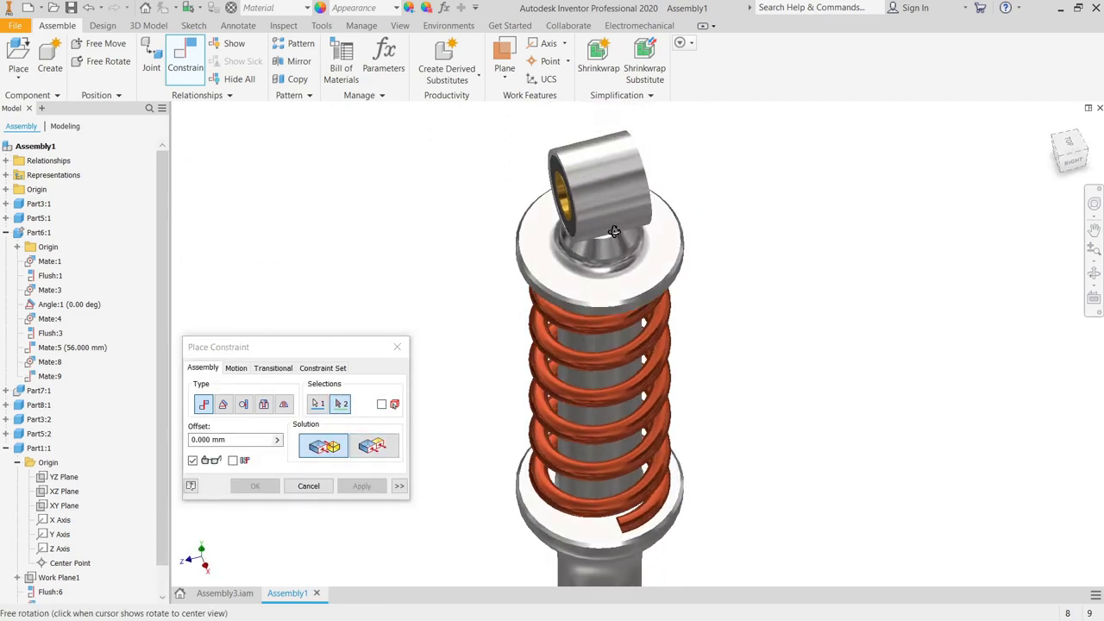
right_click(558, 275)
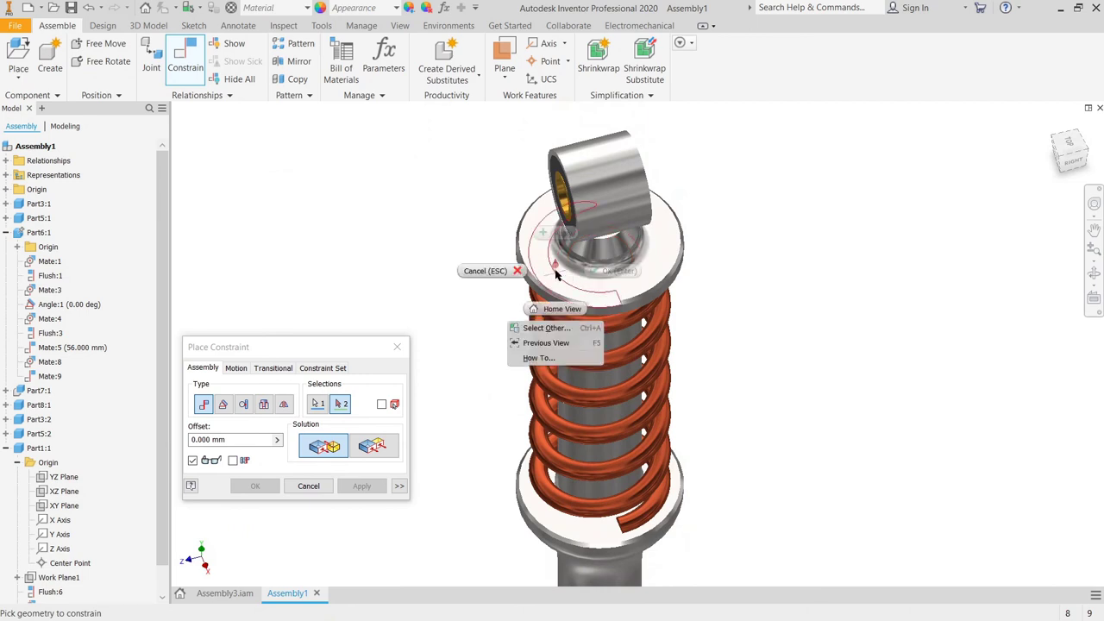
click(566, 278)
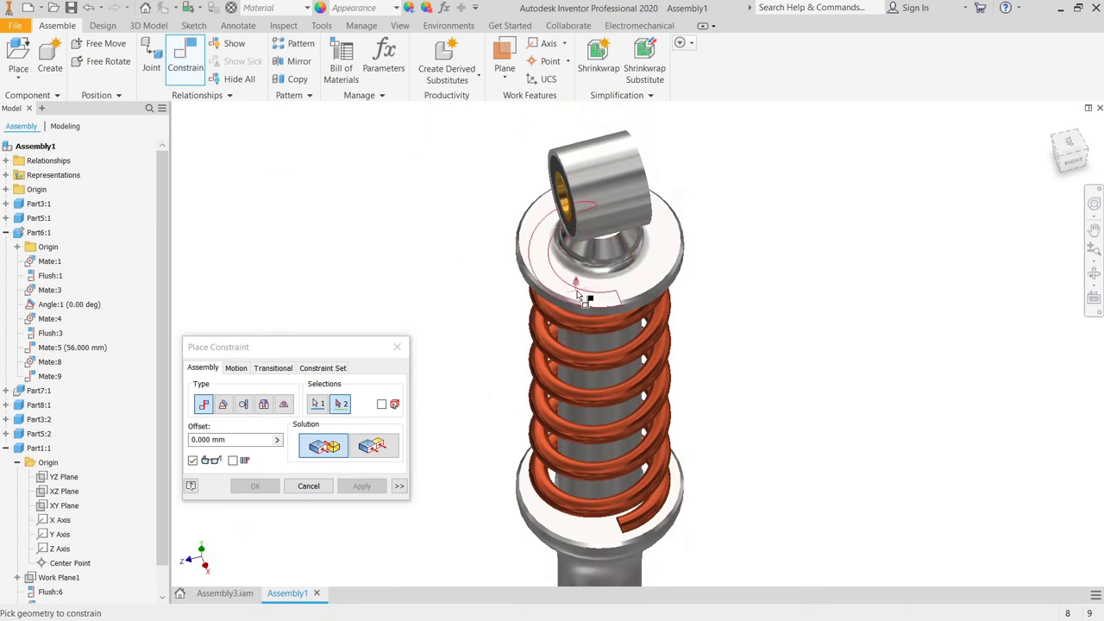
click(577, 295)
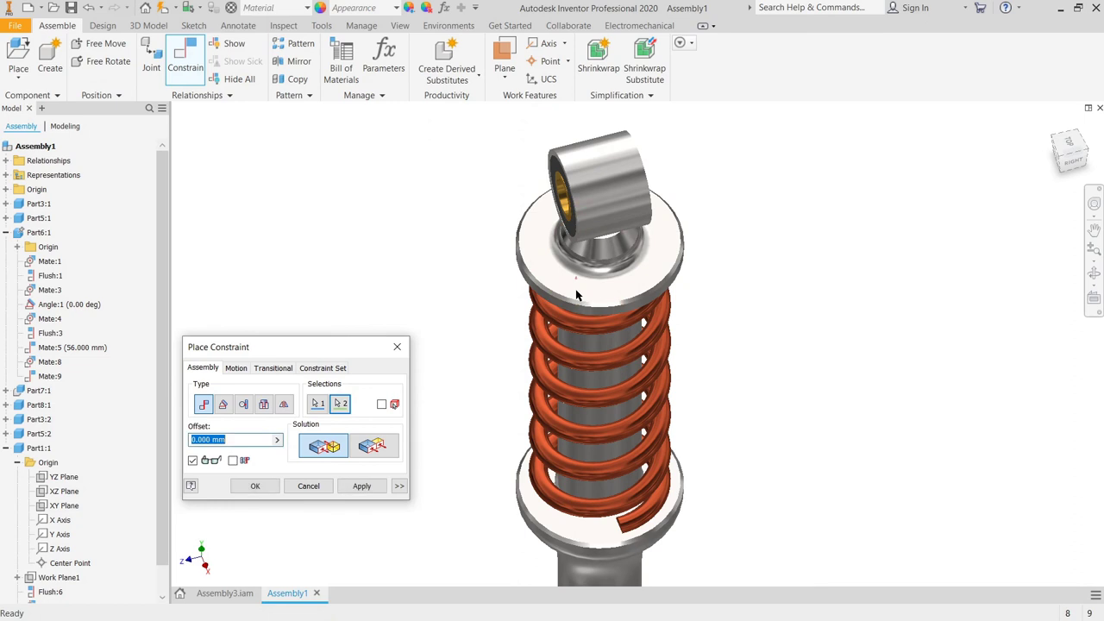
click(361, 486)
click(308, 485)
Step: Inspect the shock absorber from the front to check how the spring sits between the two collars
scroll(389, 323, down, 3)
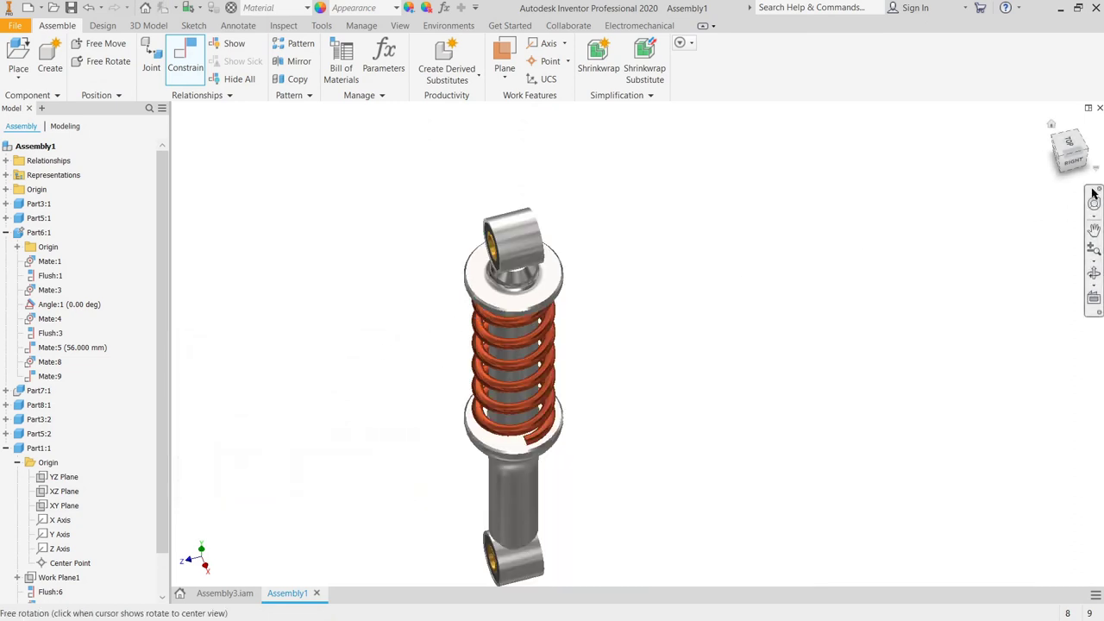
click(1051, 127)
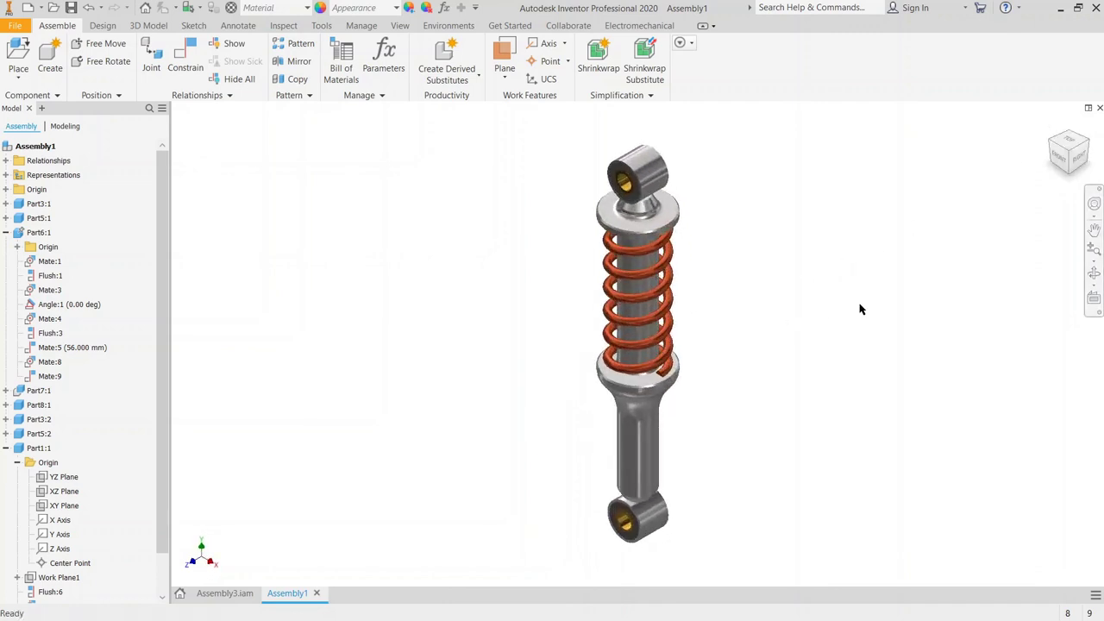
click(1059, 159)
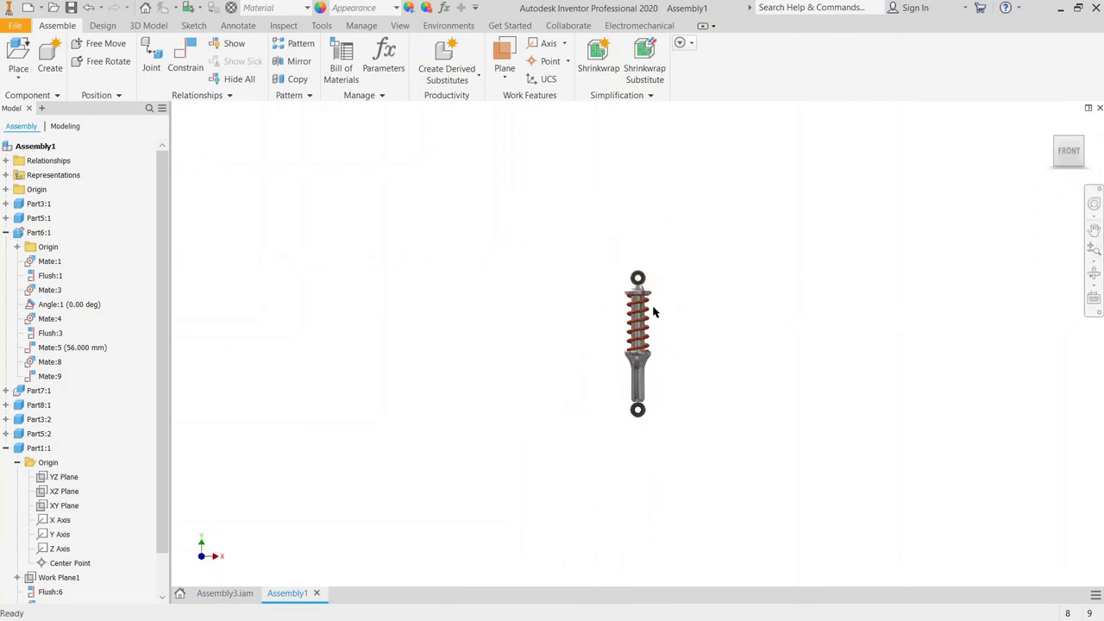
scroll(651, 310, up, 5)
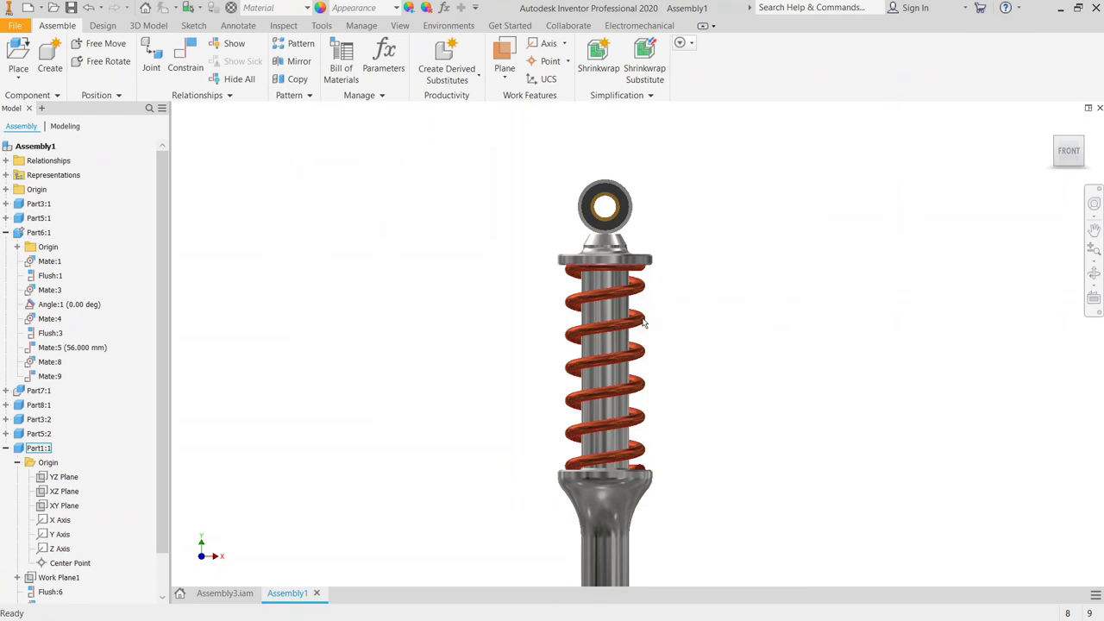
scroll(679, 301, down, 3)
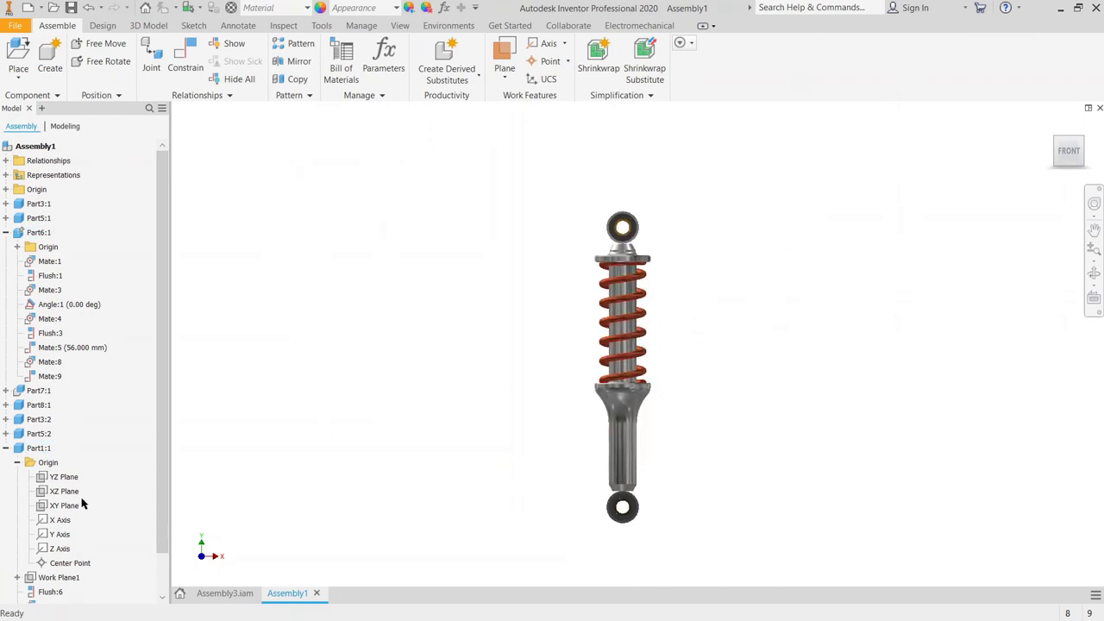
Step: Rename the 56 mm offset mate constraint under Part7:1 as Drive
click(7, 233)
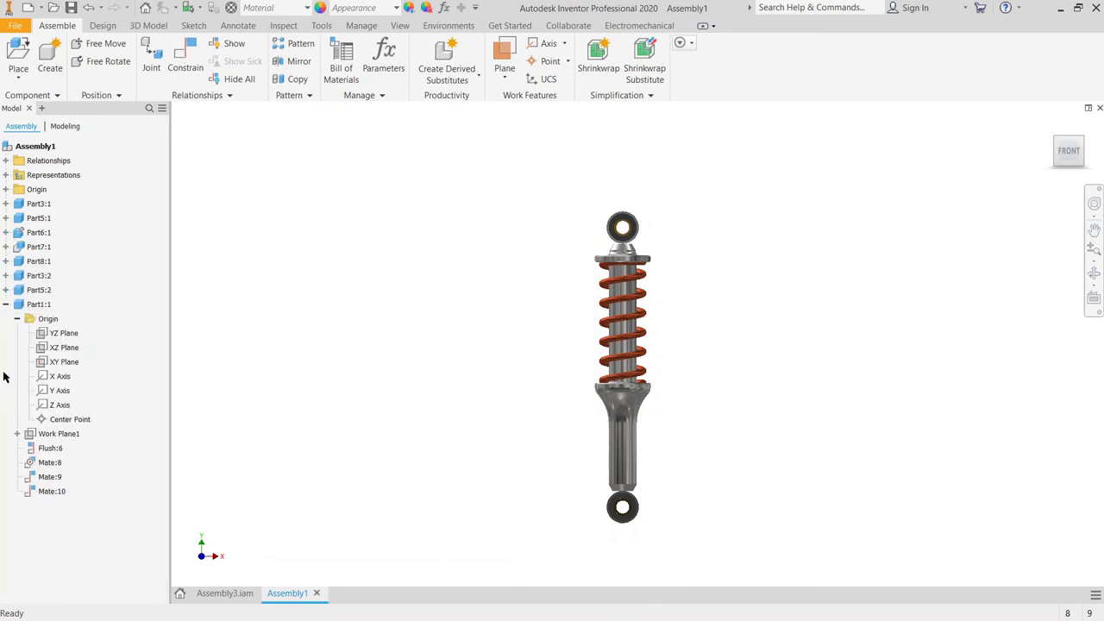
click(6, 304)
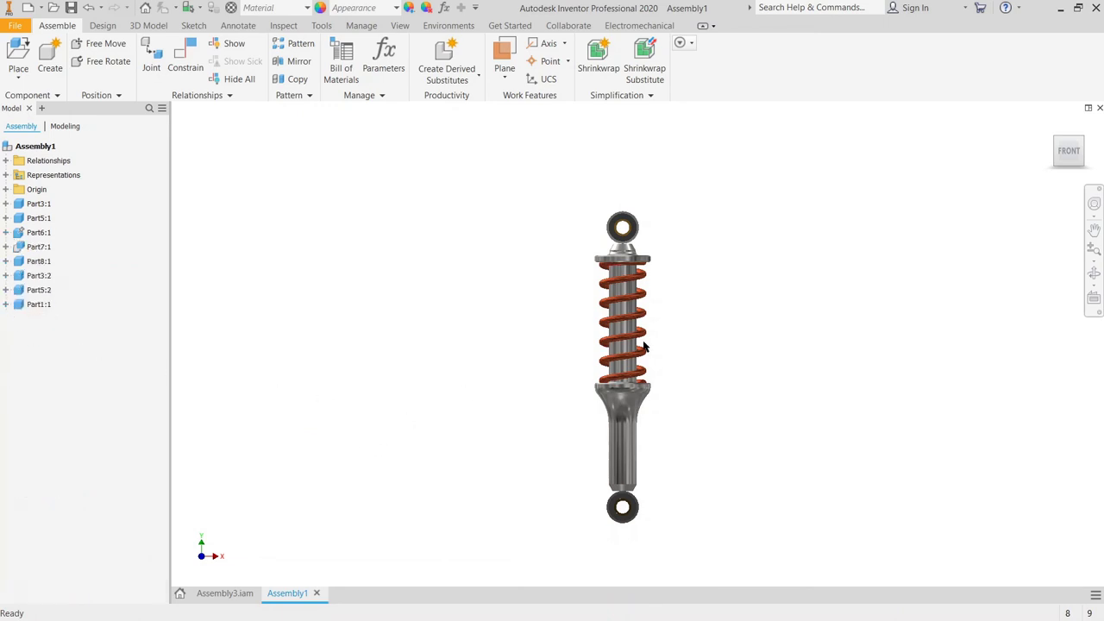
click(640, 265)
click(6, 246)
click(72, 305)
click(49, 307)
text(Drive)
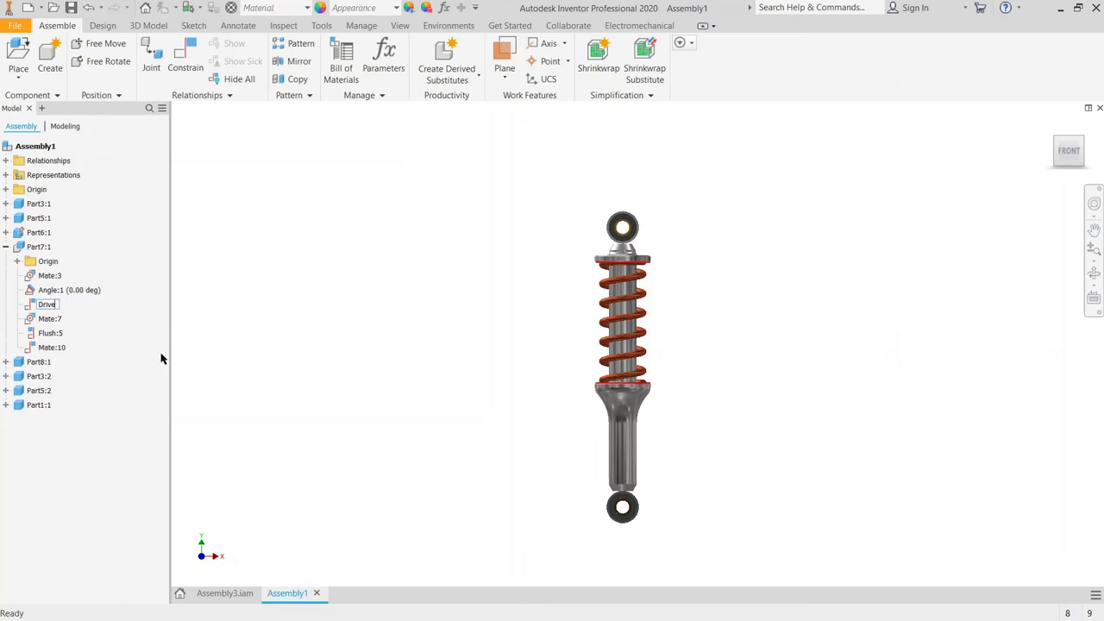
key(Return)
Step: Start driving the Drive constraint and set its end value to 76 mm
right_click(87, 306)
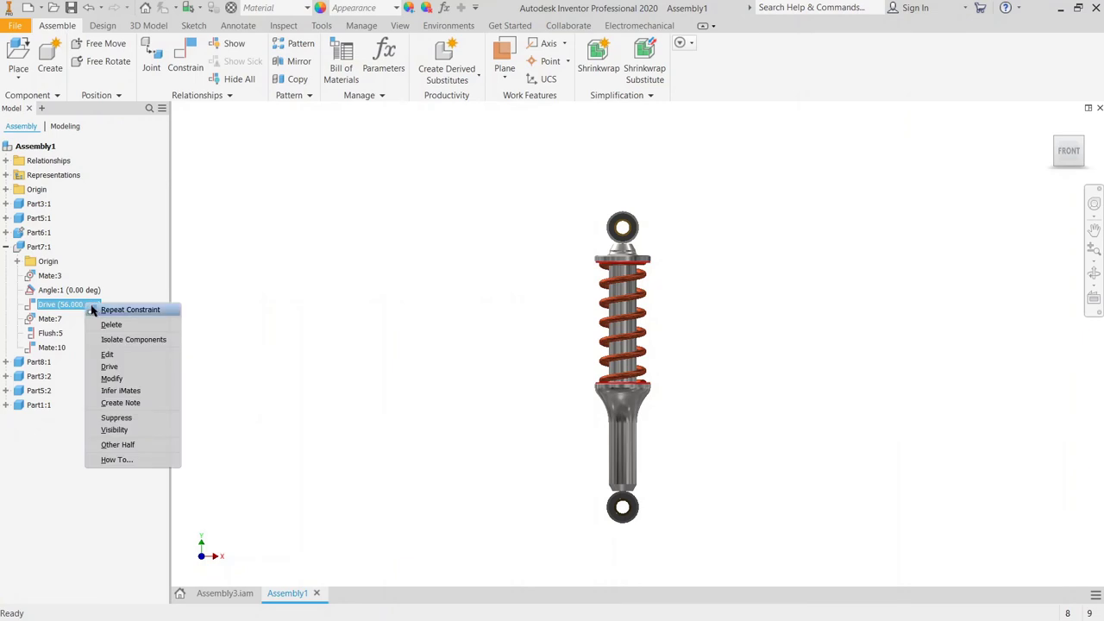
click(110, 367)
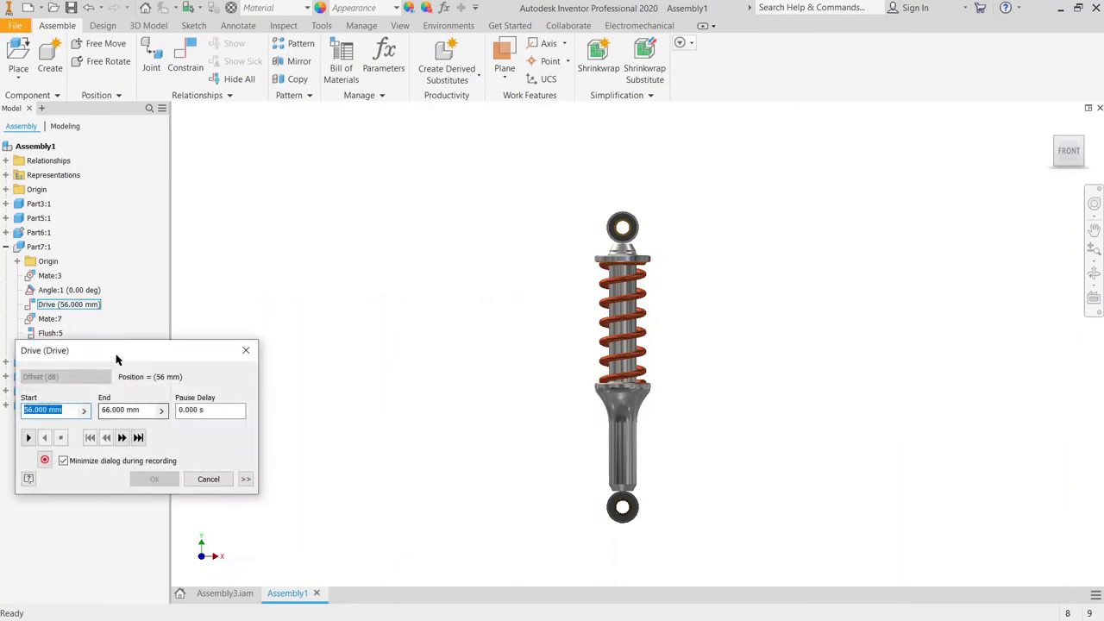
drag(116, 359, 132, 65)
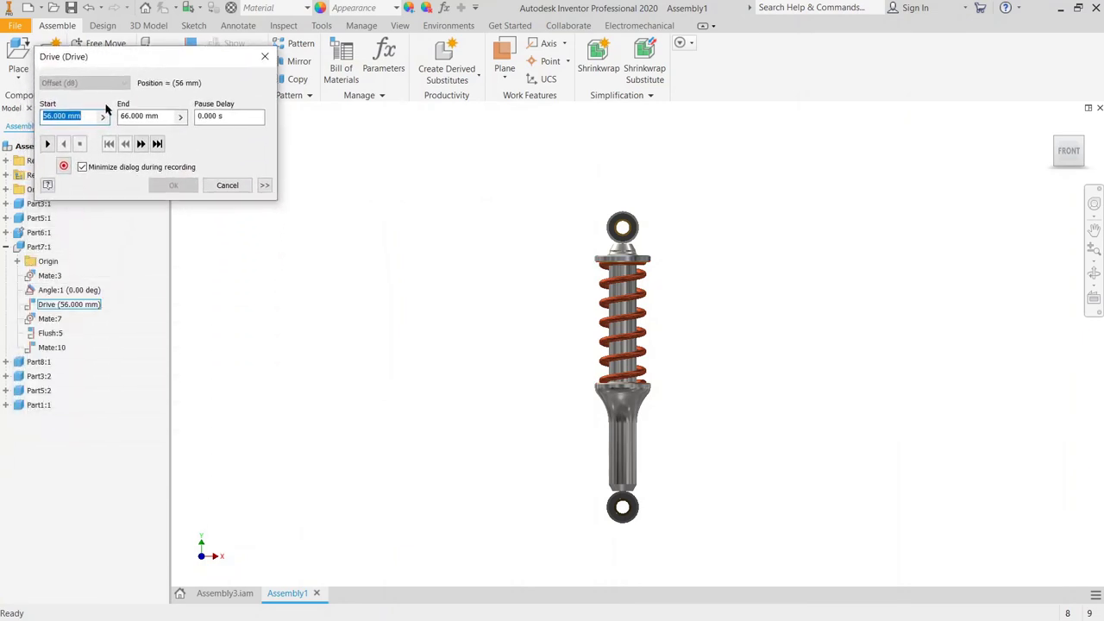
key(Tab)
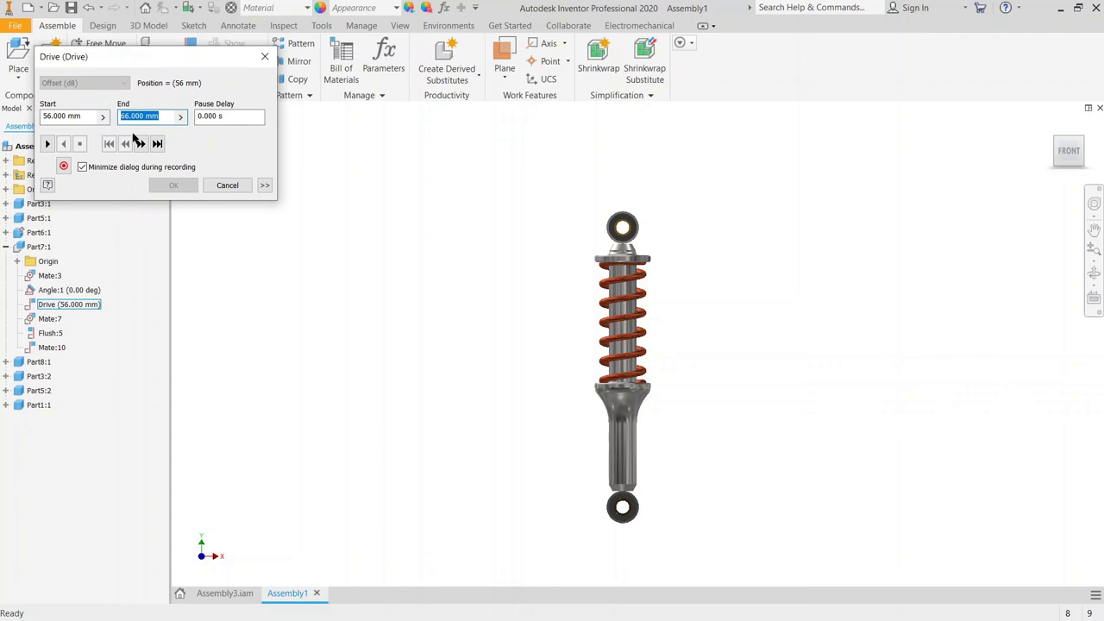
text(70)
text(76)
click(225, 120)
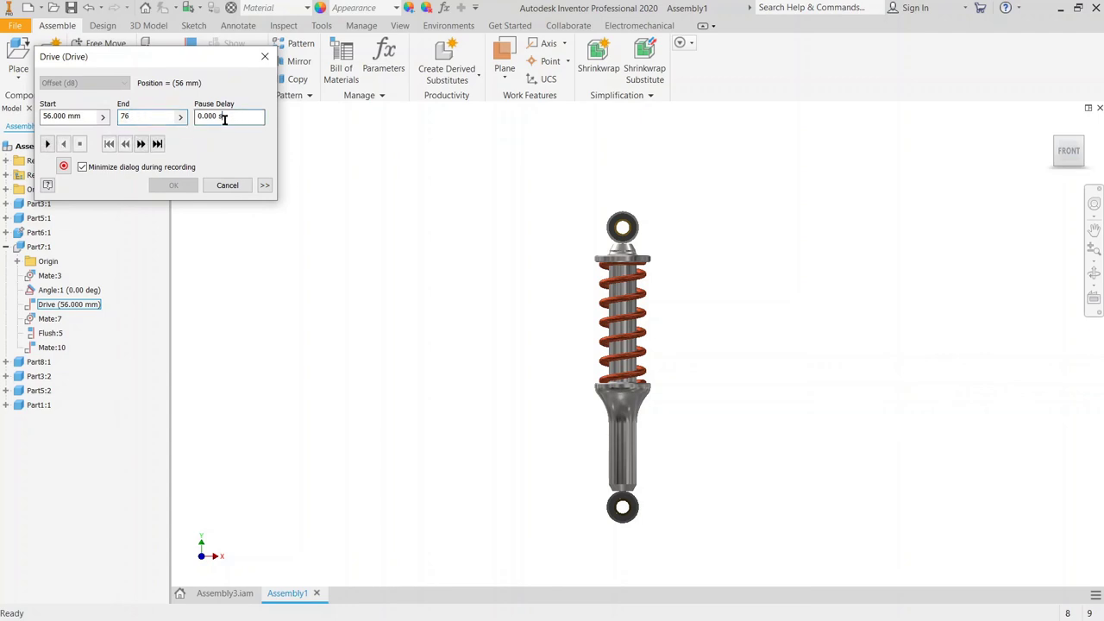
Step: Enable Drive Adaptivity and set the drive to Start/End/Start with 2 repetitions
click(262, 186)
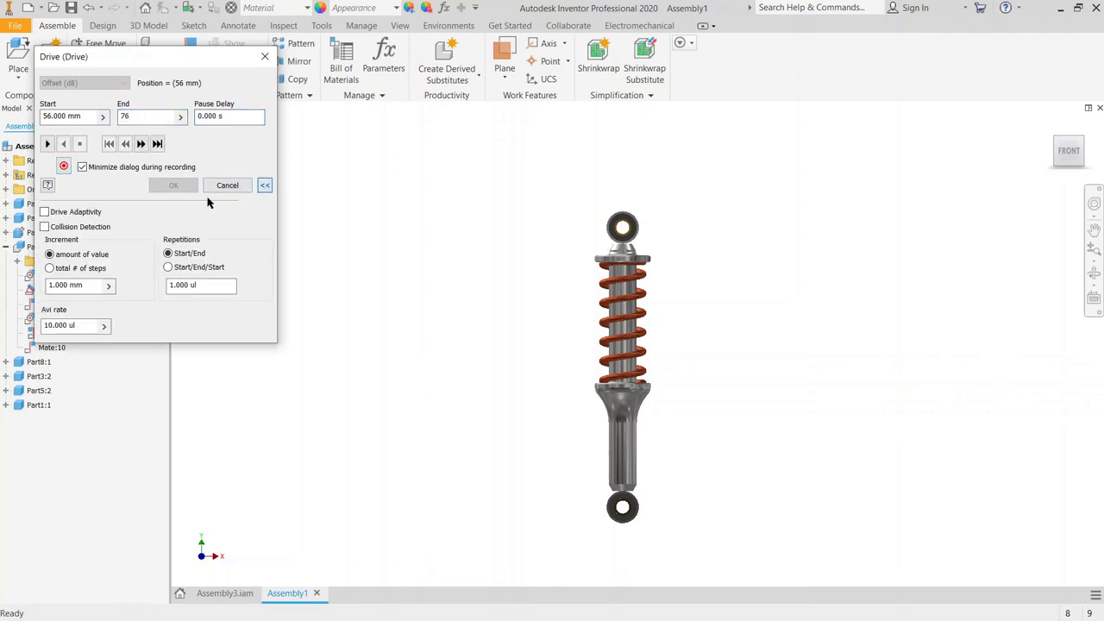
click(44, 212)
key(space)
click(61, 211)
click(199, 268)
drag(200, 286, 116, 283)
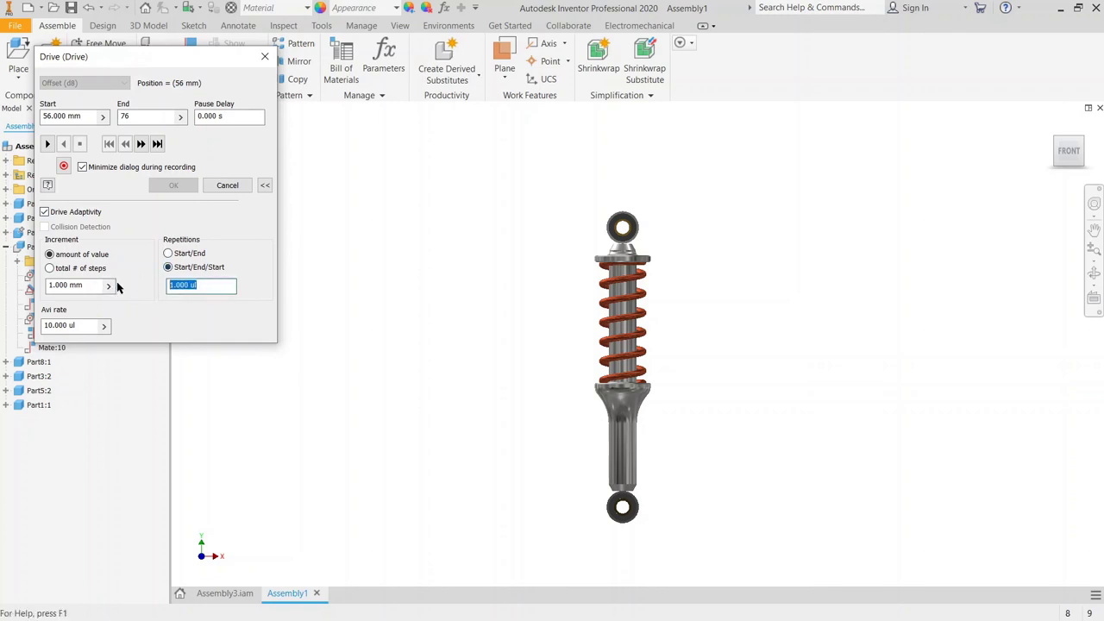
text(2)
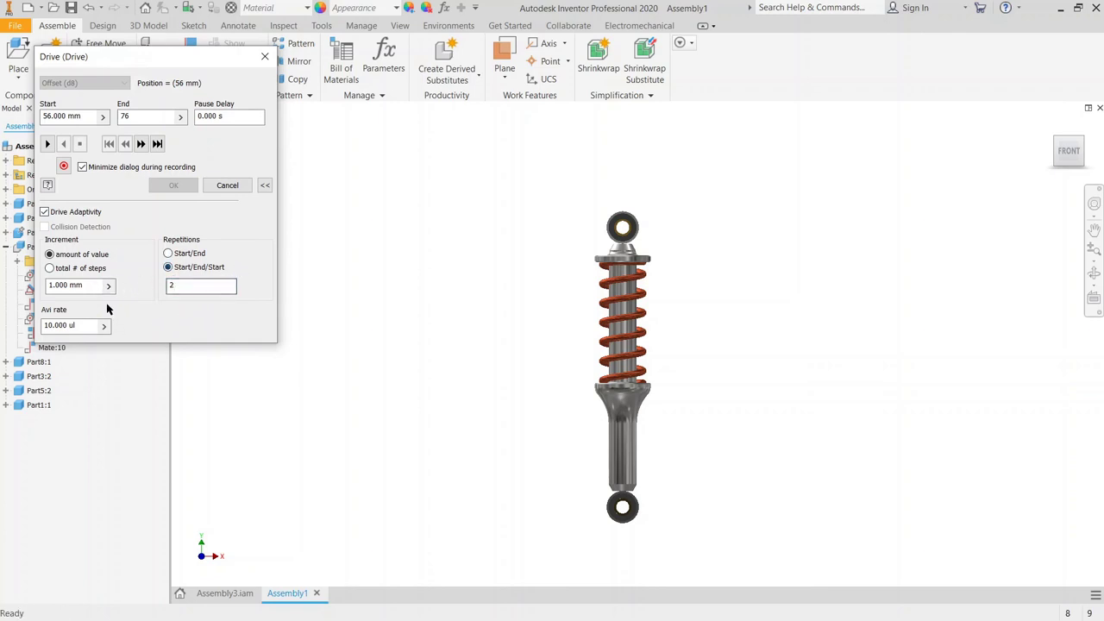
Step: Try to play the constraint's motion and close the drive settings
click(47, 145)
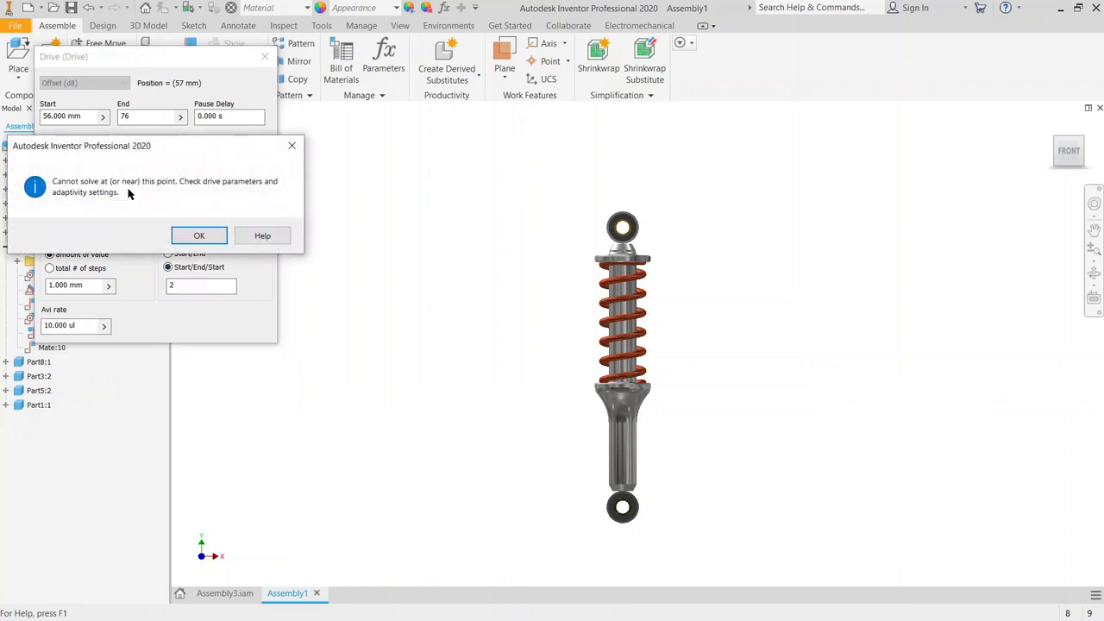
click(199, 236)
click(240, 187)
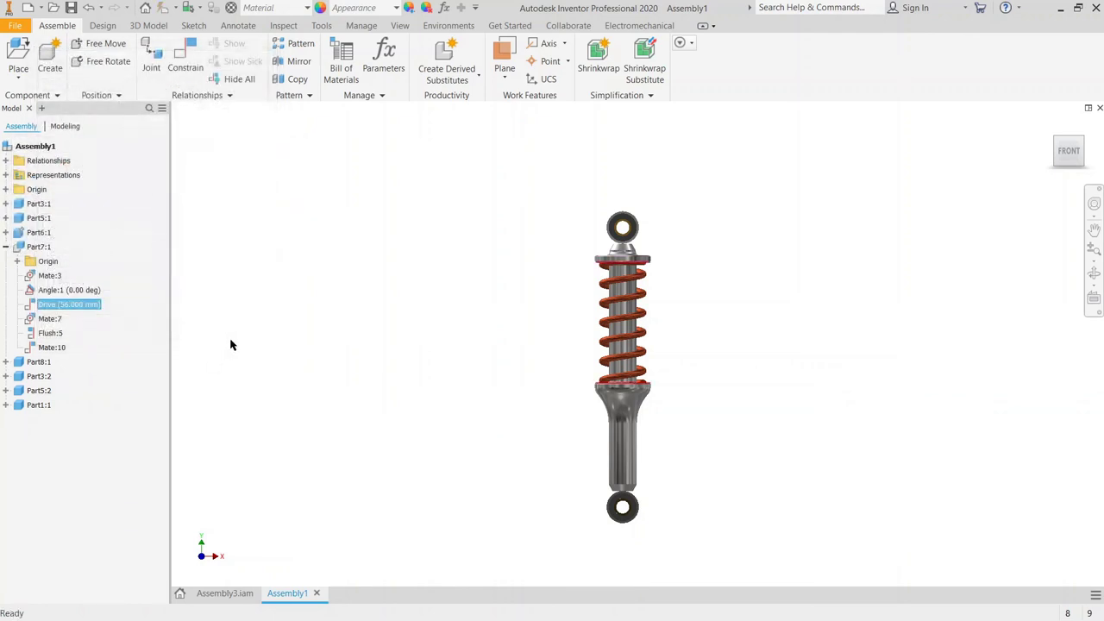
Step: Edit the spring part Part1:1 in place, make its Extrusion1 feature adaptive and return to the assembly
click(40, 409)
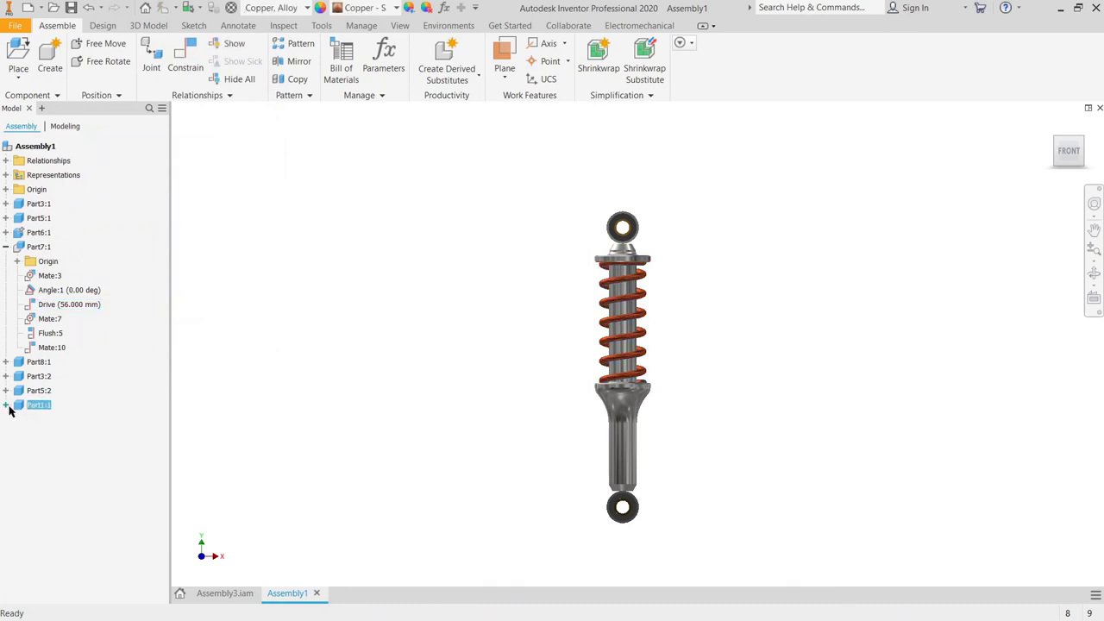
click(6, 405)
click(6, 406)
double_click(22, 409)
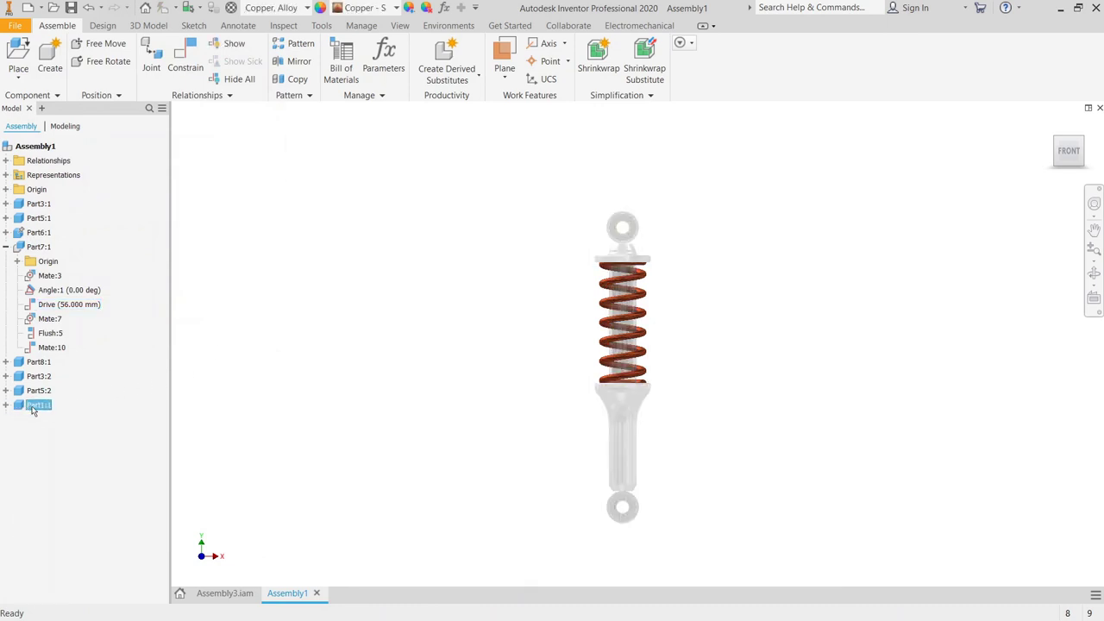
click(32, 491)
right_click(32, 492)
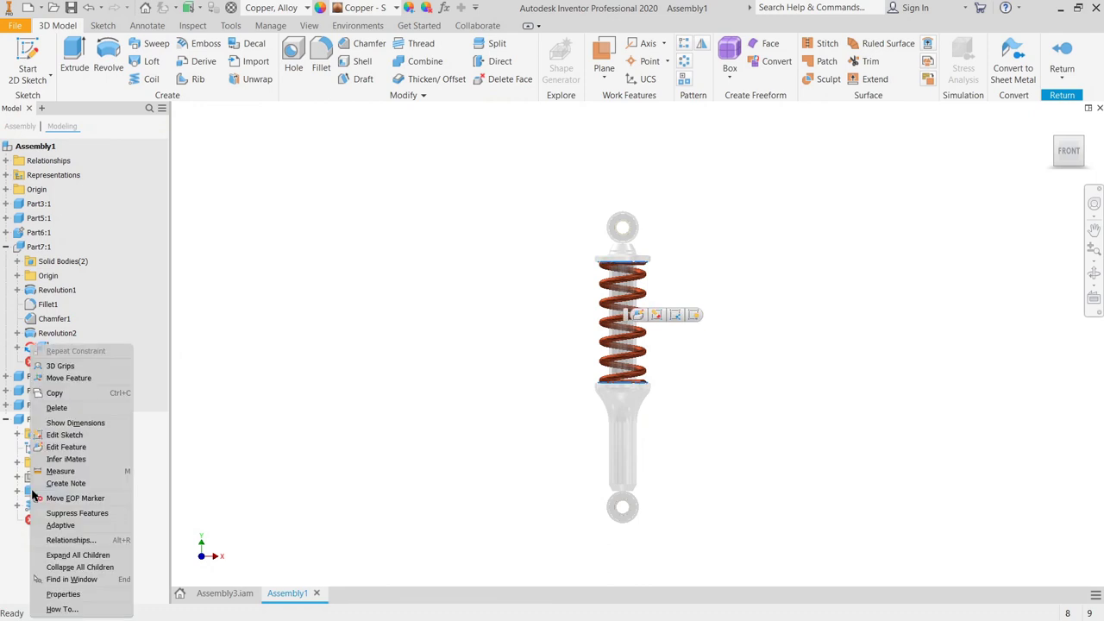
click(64, 525)
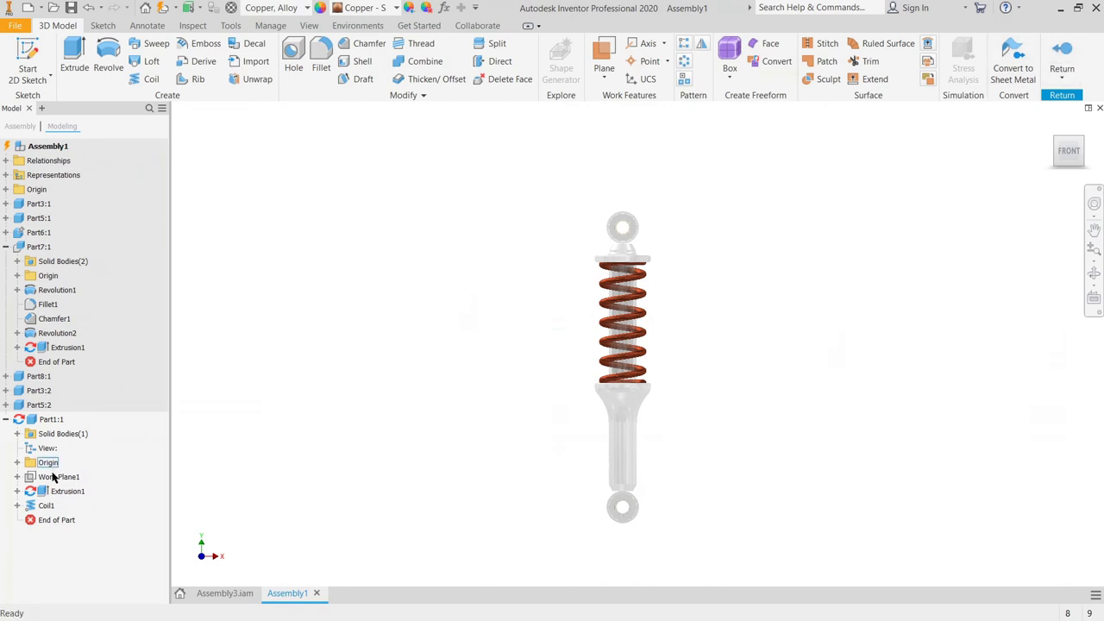
click(17, 491)
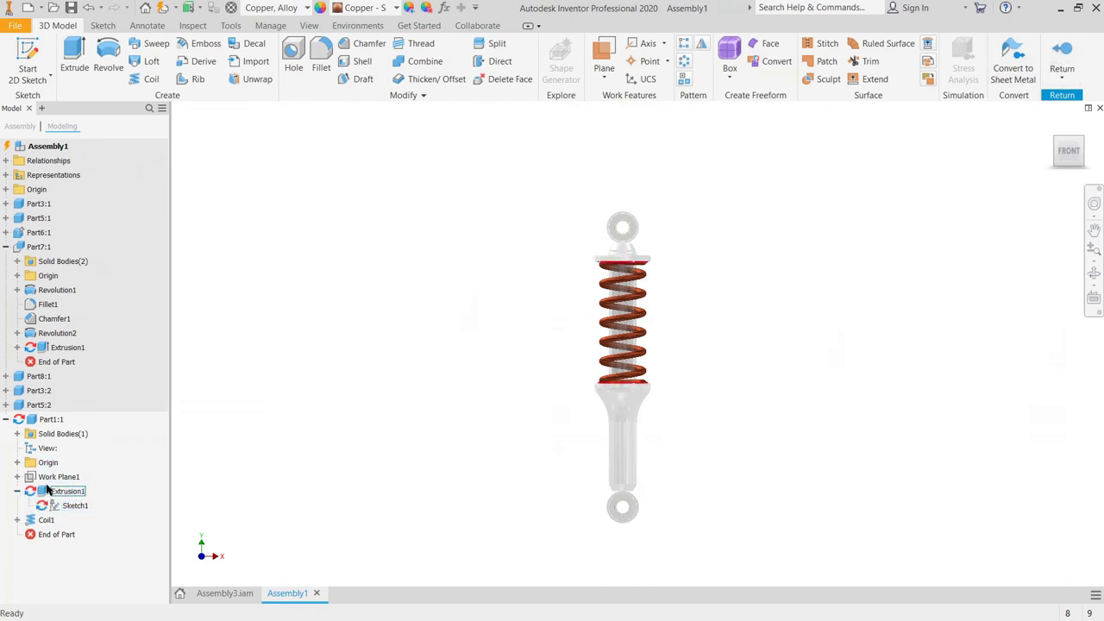
click(1062, 74)
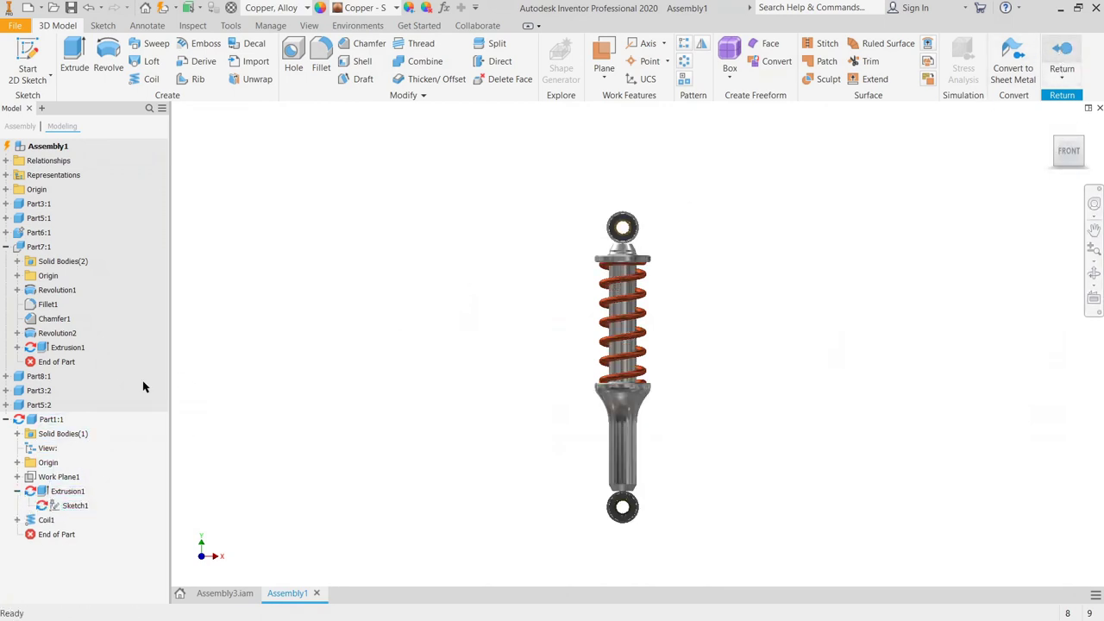
click(6, 404)
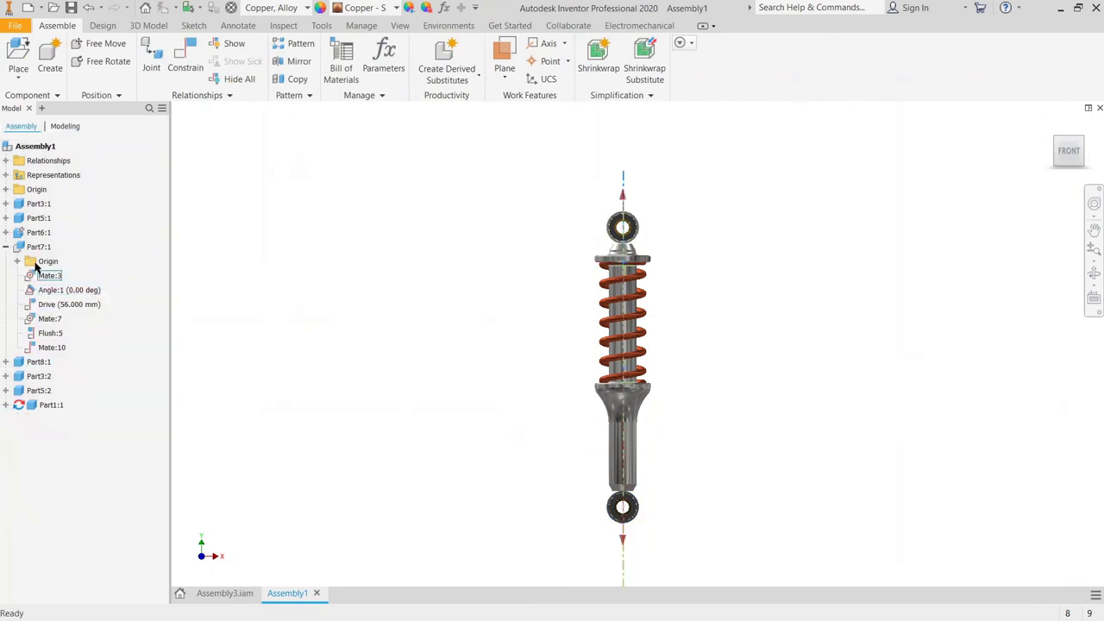
Step: Drive the Drive constraint again and play the shock absorber's spring motion twice with the adaptive settings
right_click(49, 305)
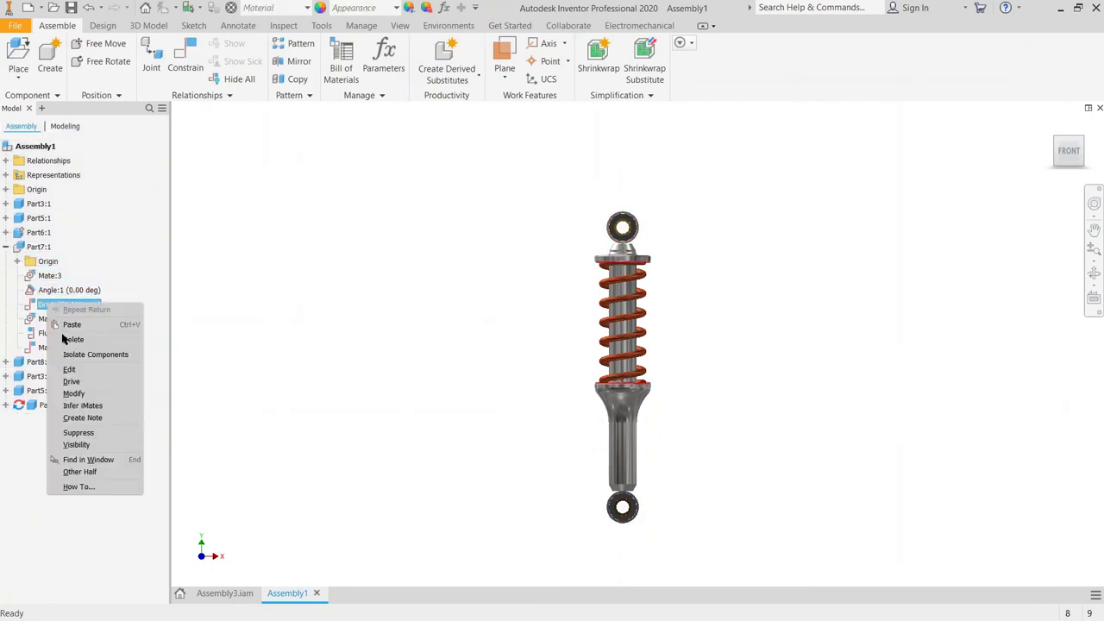
click(72, 381)
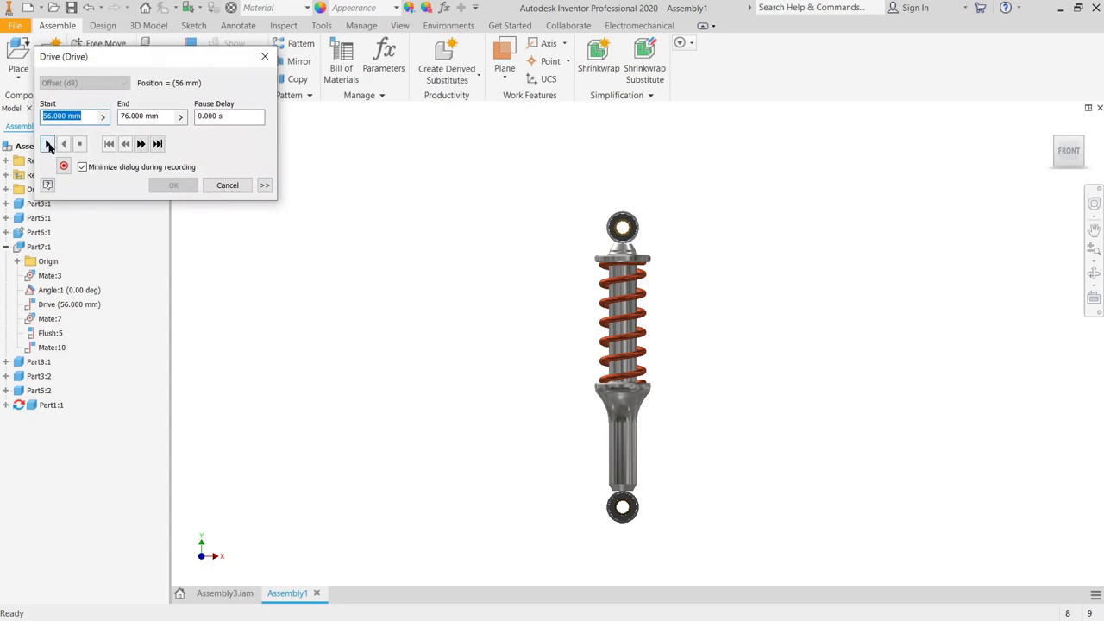
click(264, 184)
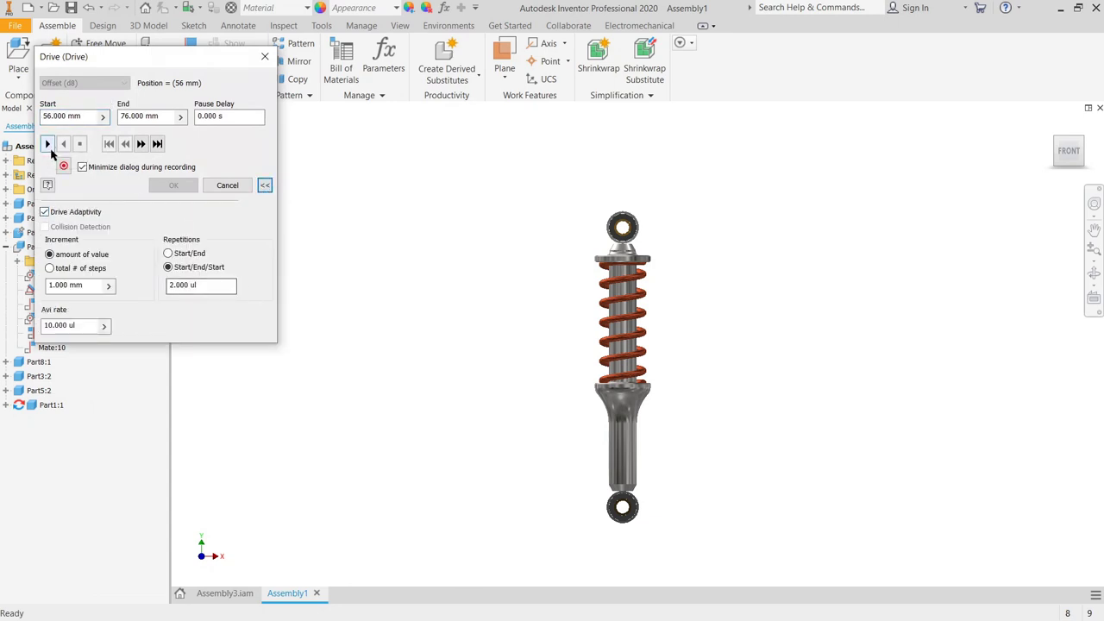
click(47, 144)
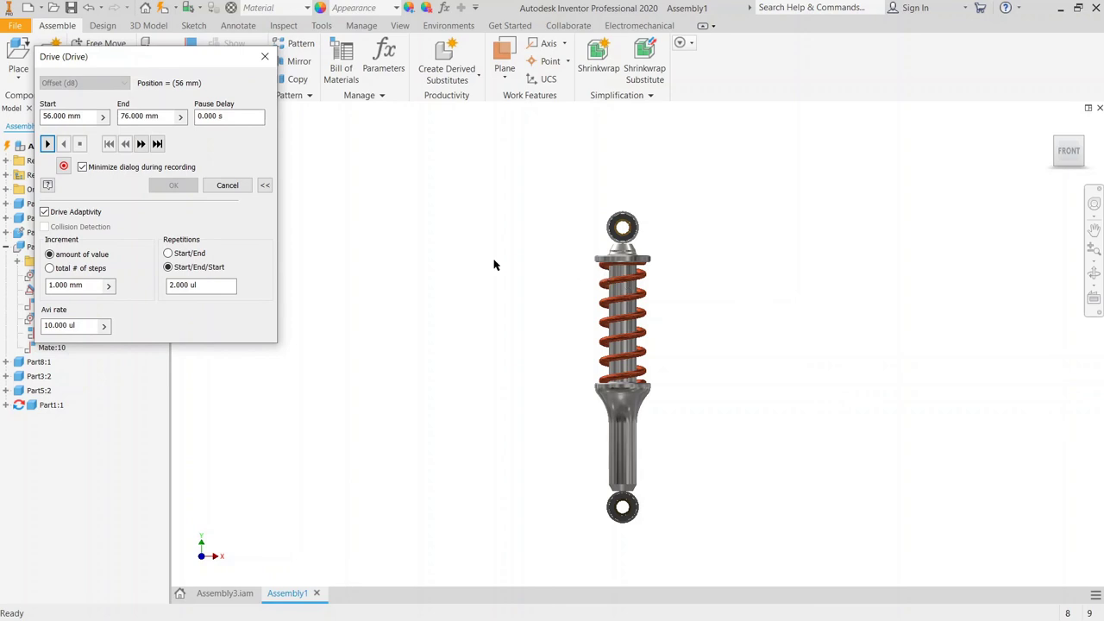
click(47, 145)
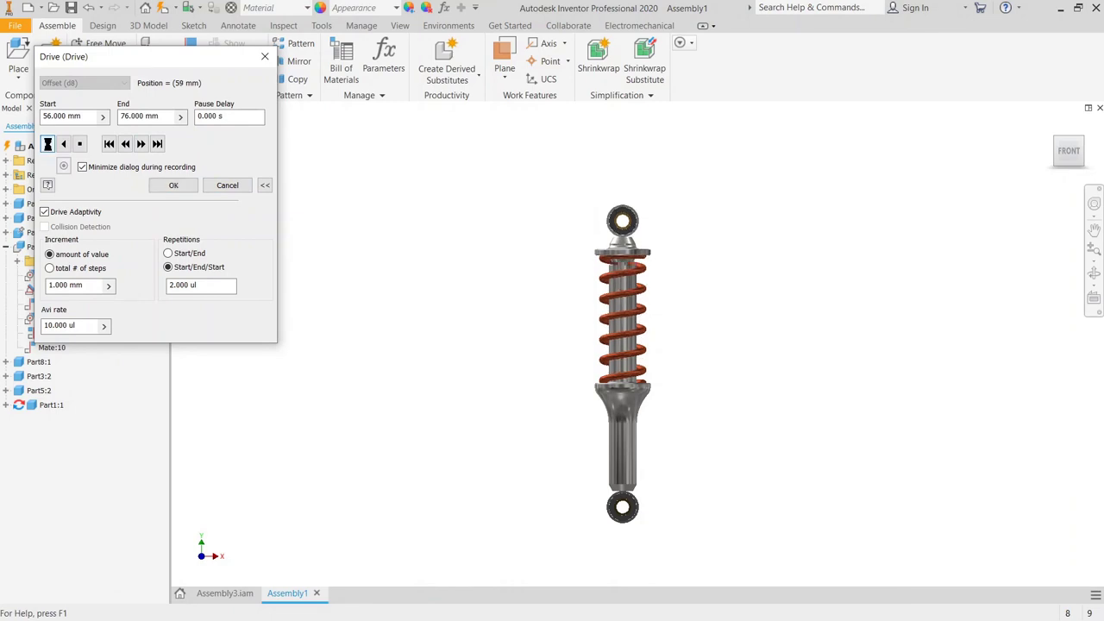